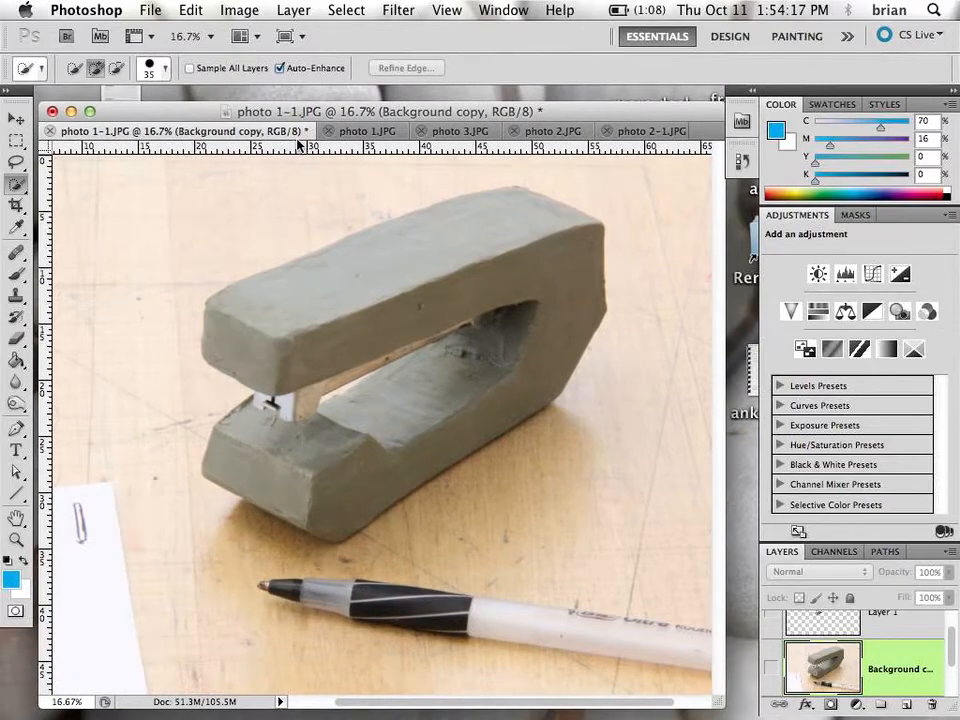
Look through photo 1, photo 3 and photo 2 in turn, viewing each image at 12.5%.
{"action": "left_click", "coordinate": [380, 131]}
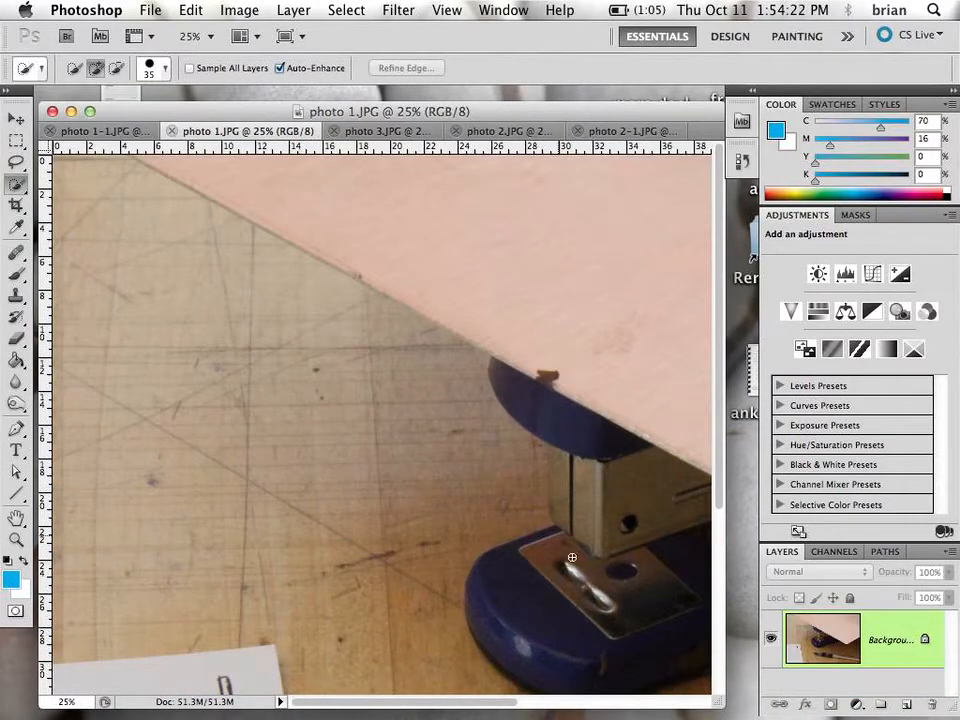
{"action": "left_click", "coordinate": [507, 420], "text": "alt"}
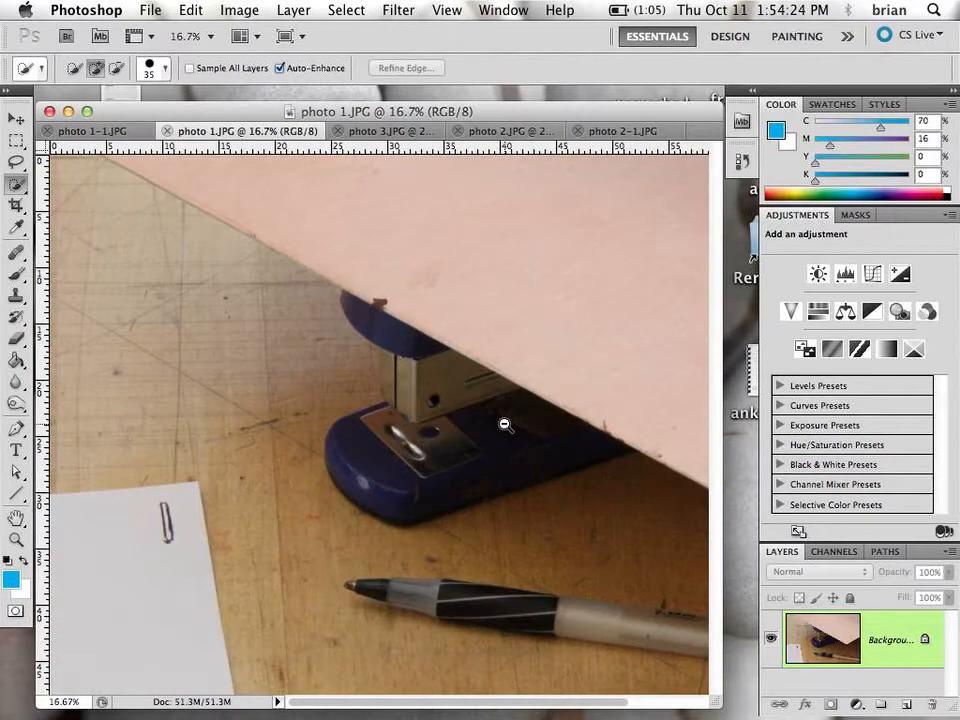
{"action": "left_click", "coordinate": [505, 424], "text": "alt"}
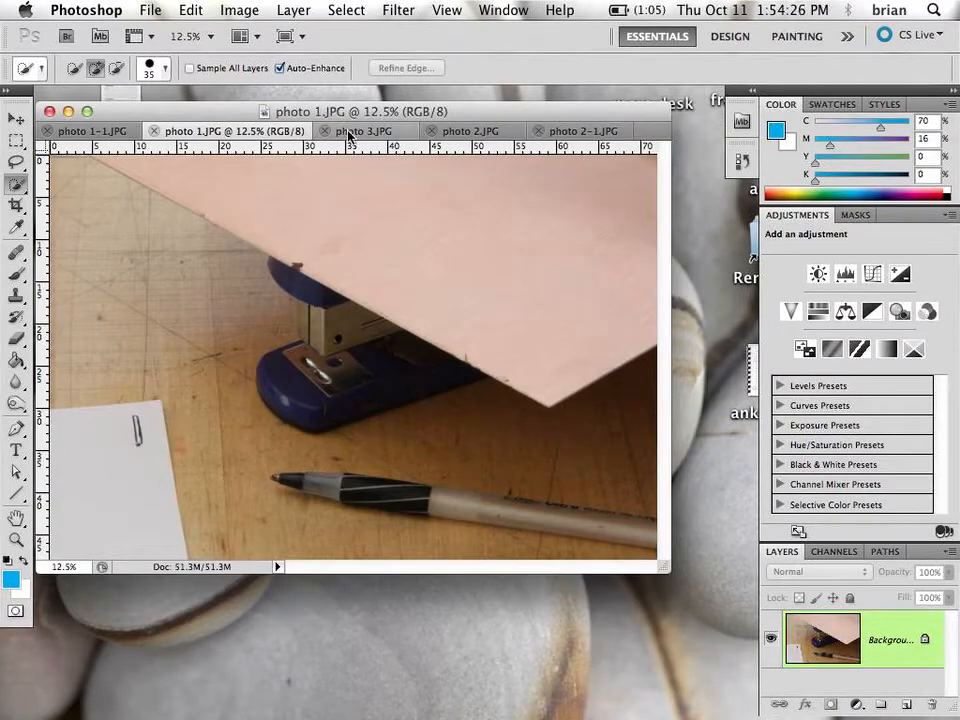
{"action": "left_click", "coordinate": [366, 131]}
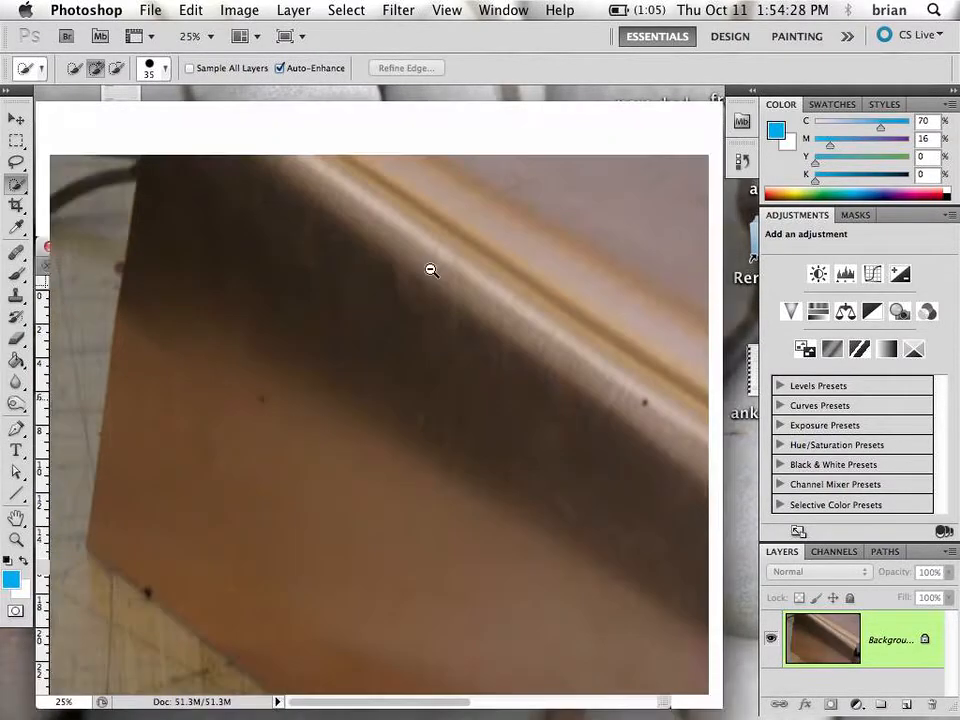
{"action": "left_click", "coordinate": [428, 270], "text": "alt"}
{"action": "left_click", "coordinate": [426, 281], "text": "alt"}
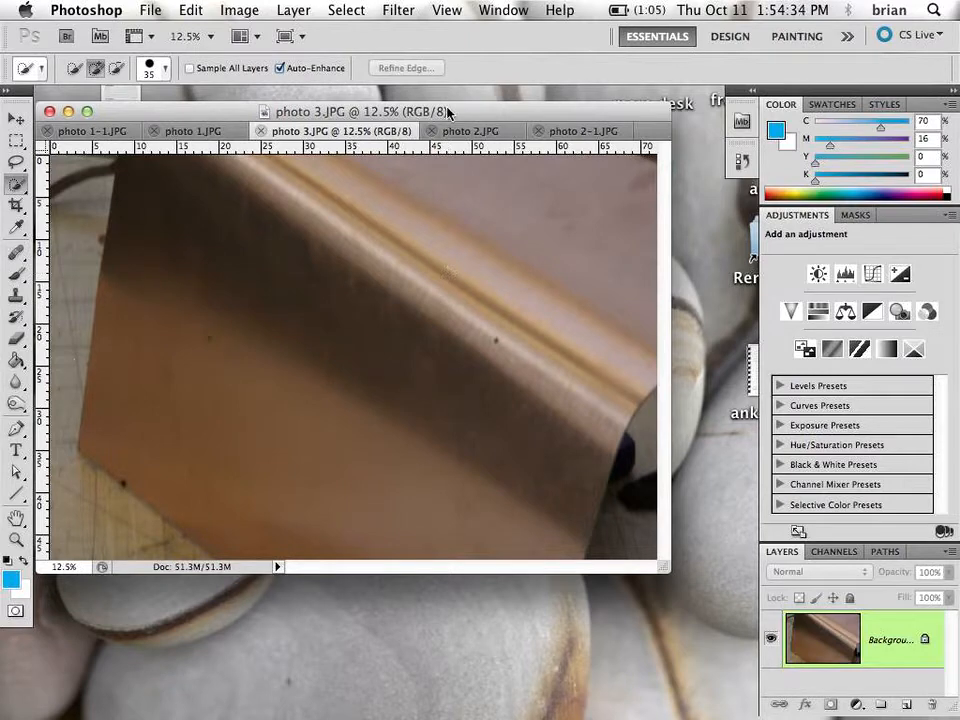
{"action": "mouse_move", "coordinate": [456, 130]}
{"action": "left_mouse_down"}
{"action": "mouse_move", "coordinate": [424, 194]}
{"action": "mouse_move", "coordinate": [464, 133]}
{"action": "left_mouse_up"}
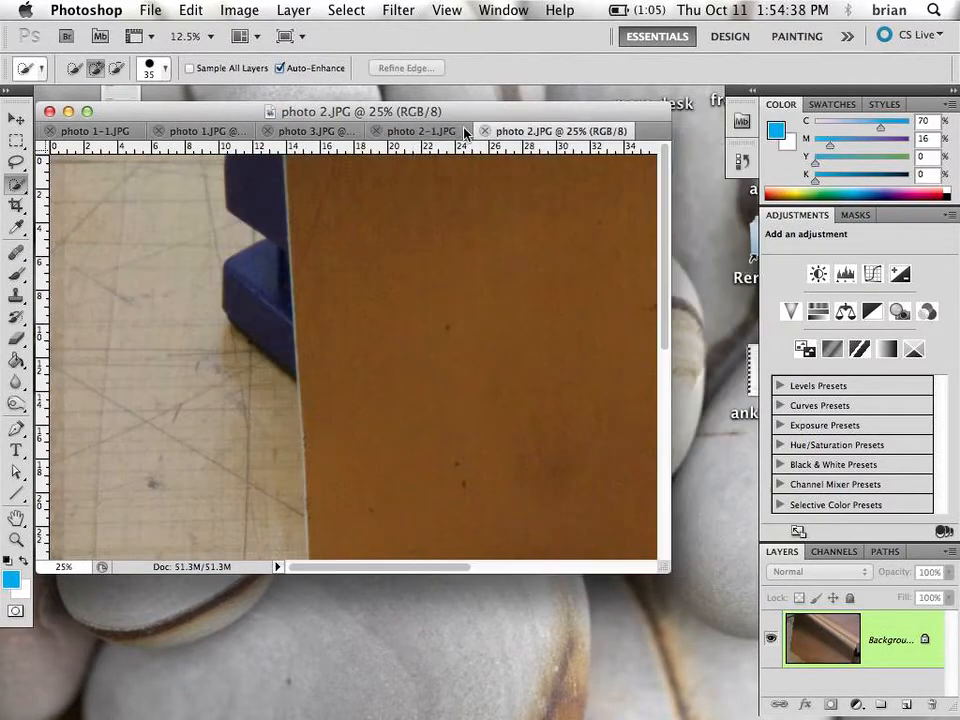
{"action": "left_click", "coordinate": [411, 298], "text": "alt"}
{"action": "left_click", "coordinate": [411, 298], "text": "alt"}
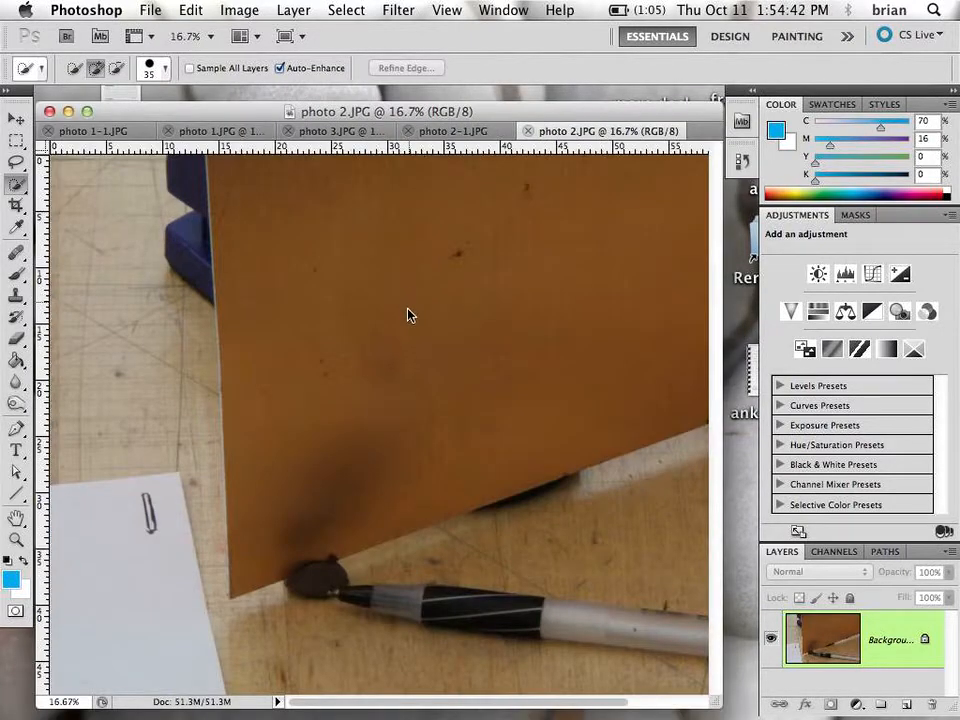
{"action": "left_click", "coordinate": [409, 311], "text": "alt"}
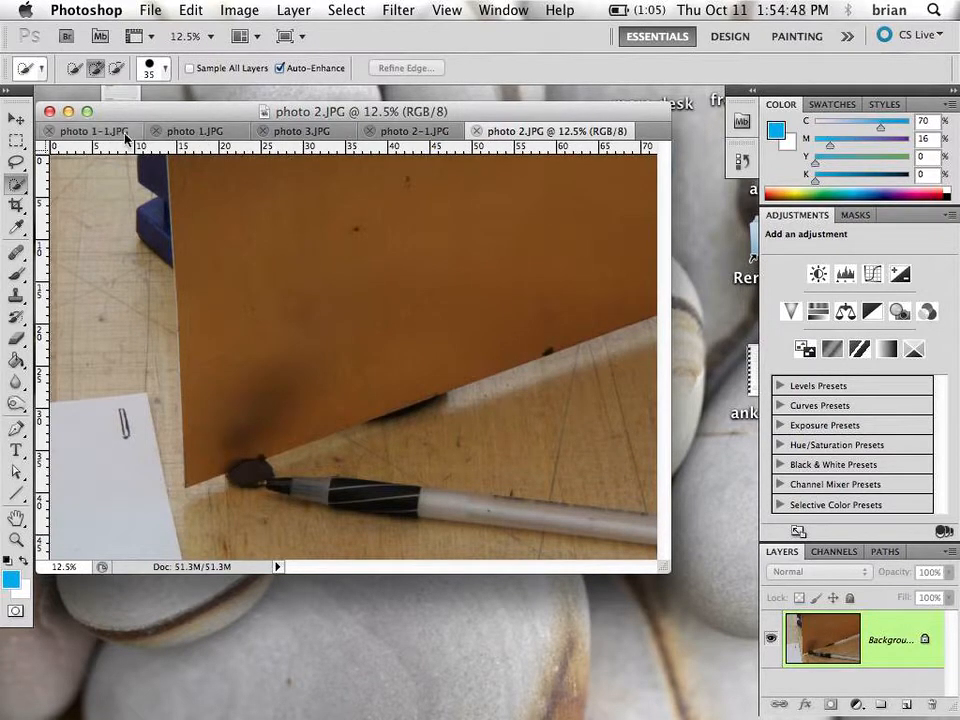
Return to photo 1-1 and examine the clay stapler's side and inner cavity surface at 100%.
{"action": "left_click", "coordinate": [94, 131]}
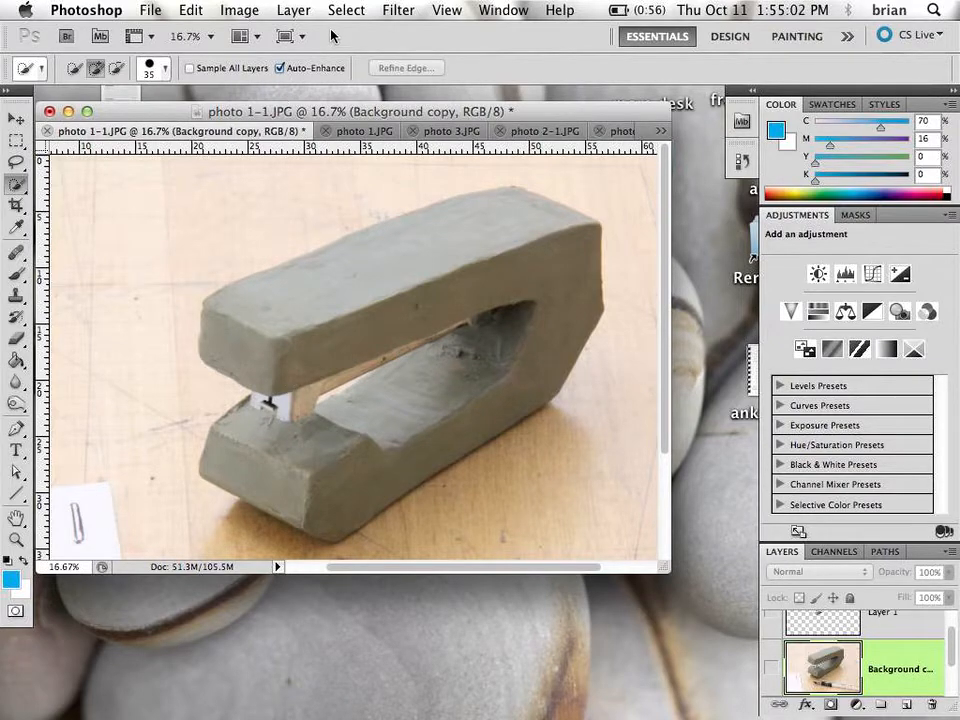
{"action": "left_click_drag", "start_coordinate": [289, 113], "coordinate": [308, 158]}
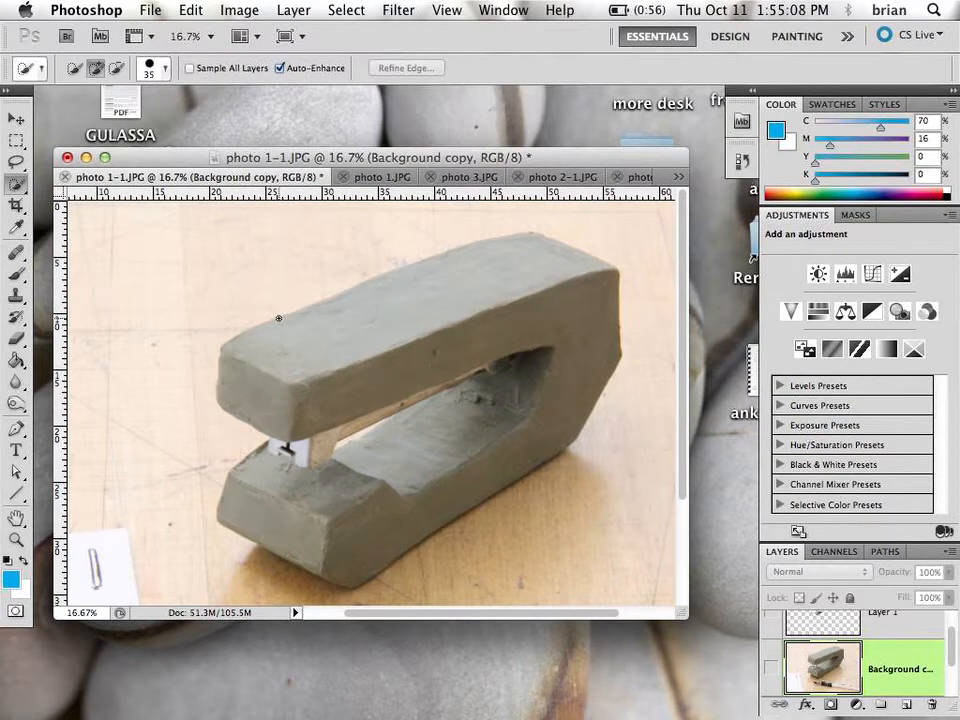
{"action": "left_click", "coordinate": [374, 385], "text": "super"}
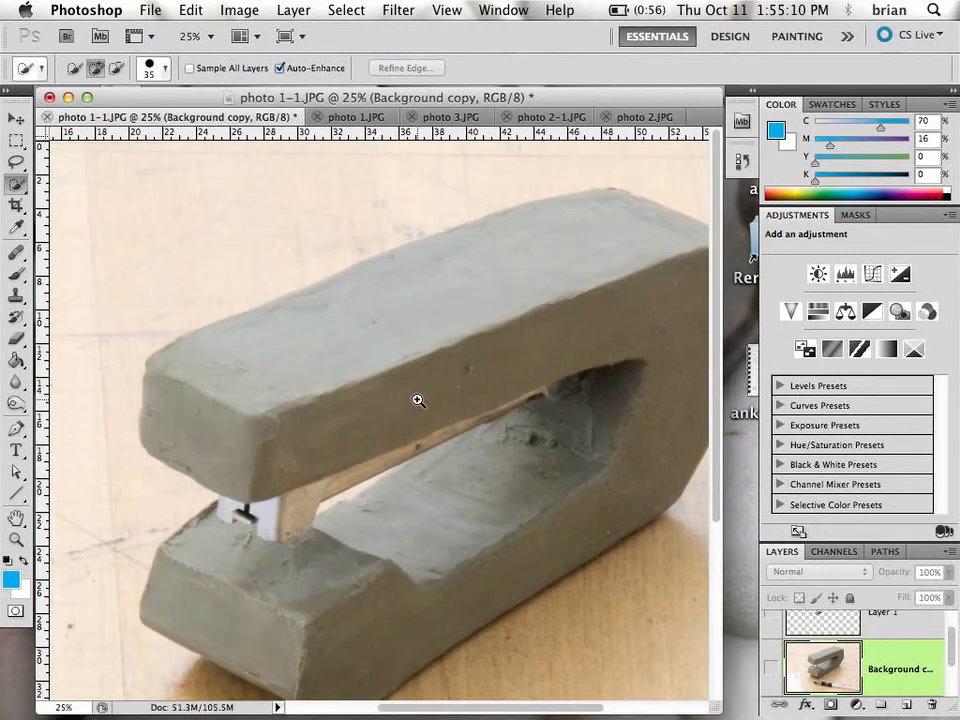
{"action": "left_click", "coordinate": [402, 406], "text": "super"}
{"action": "left_click", "coordinate": [389, 395], "text": "super"}
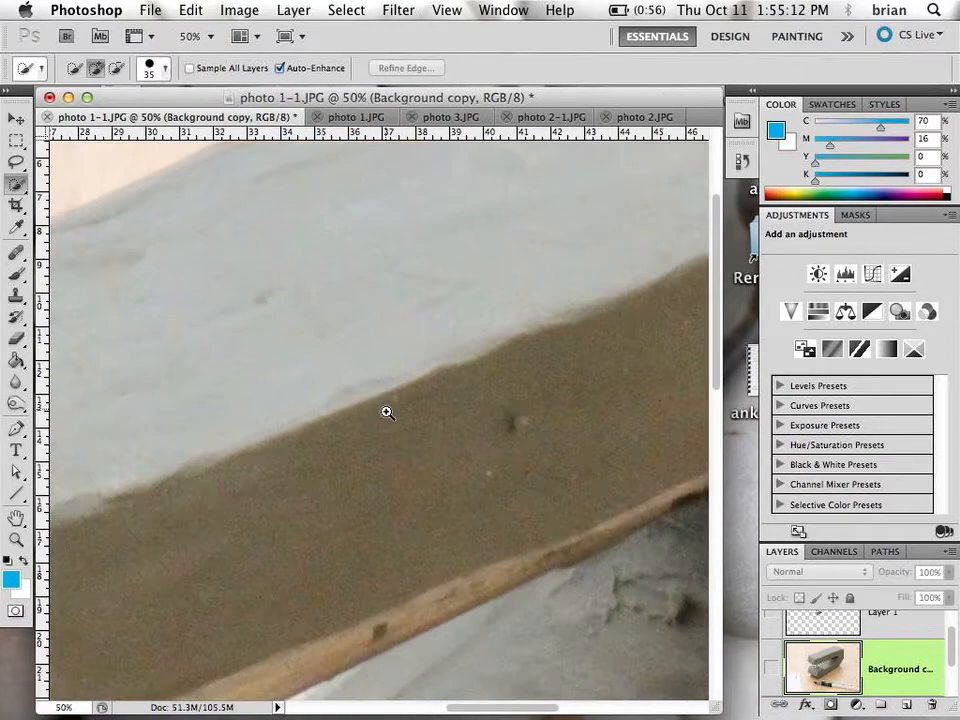
{"action": "left_click", "coordinate": [386, 412], "text": "super"}
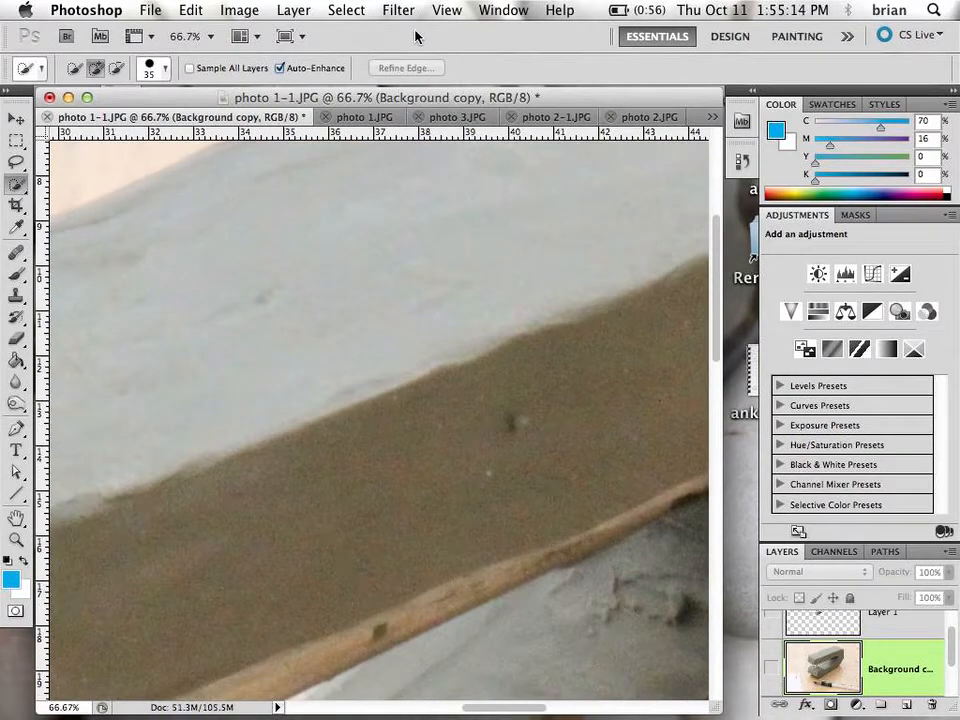
{"action": "left_click_drag", "start_coordinate": [251, 96], "coordinate": [284, 96]}
{"action": "key", "text": "super+plus"}
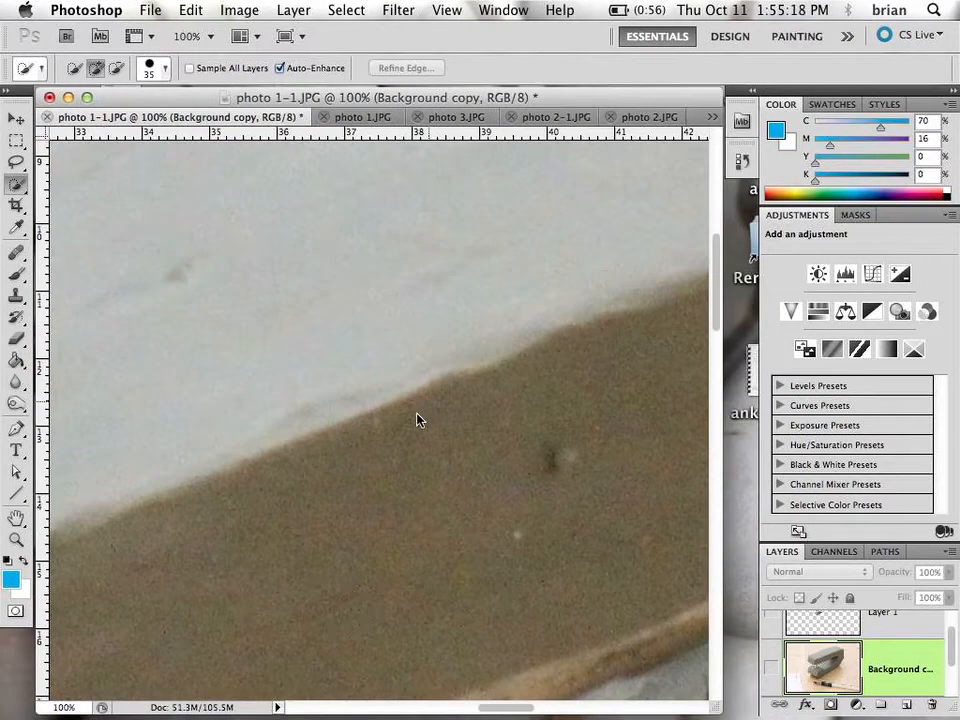
{"action": "left_click_drag", "start_coordinate": [523, 465], "coordinate": [338, 246]}
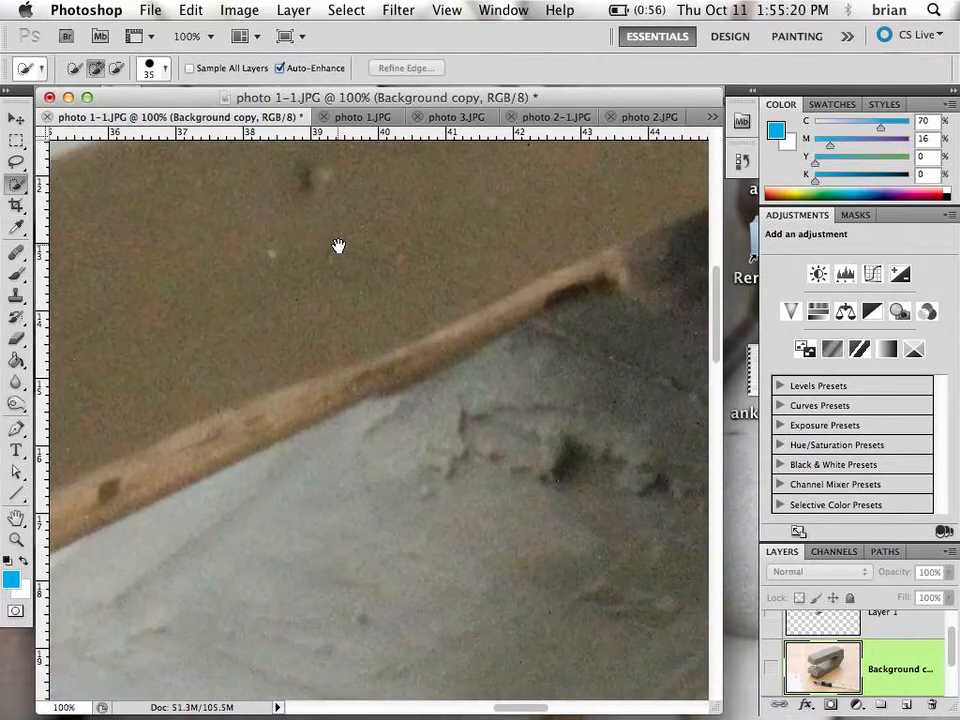
{"action": "left_click_drag", "start_coordinate": [566, 429], "coordinate": [360, 306]}
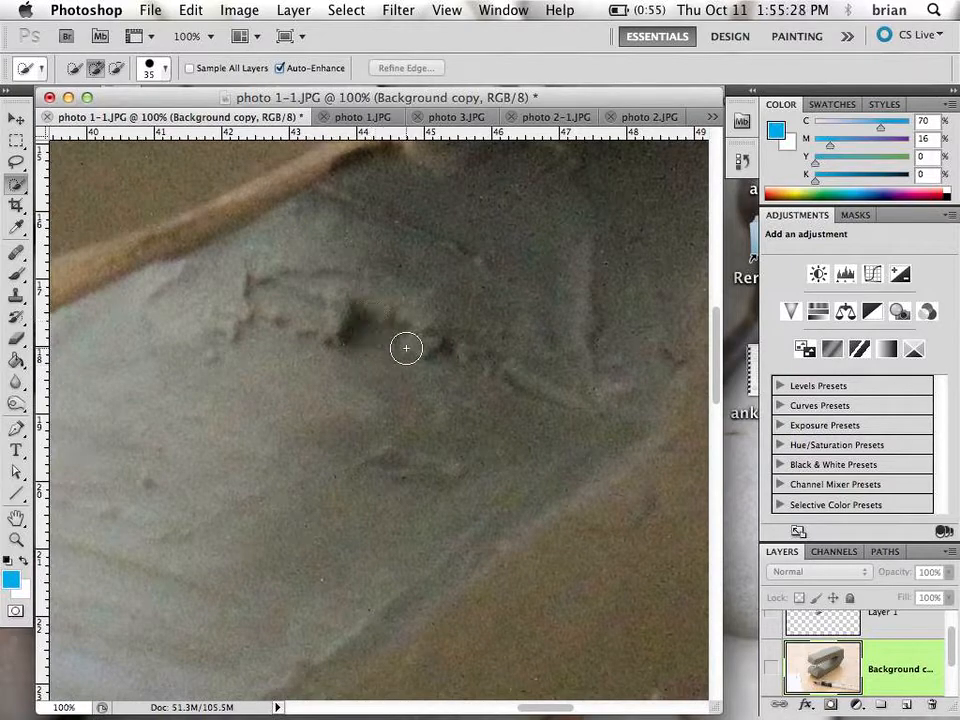
Inspect the rear of the stapler's upper arm at up to 200%, then view the whole model at 25%.
{"action": "key", "text": "super+minus"}
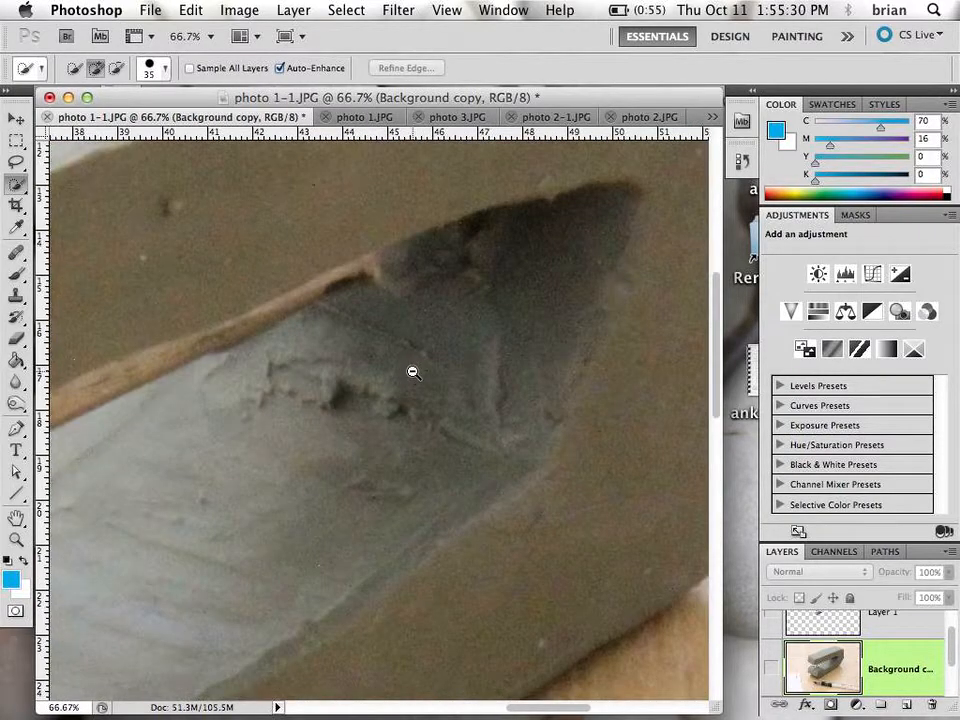
{"action": "key", "text": "super+minus"}
{"action": "key", "text": "super+minus"}
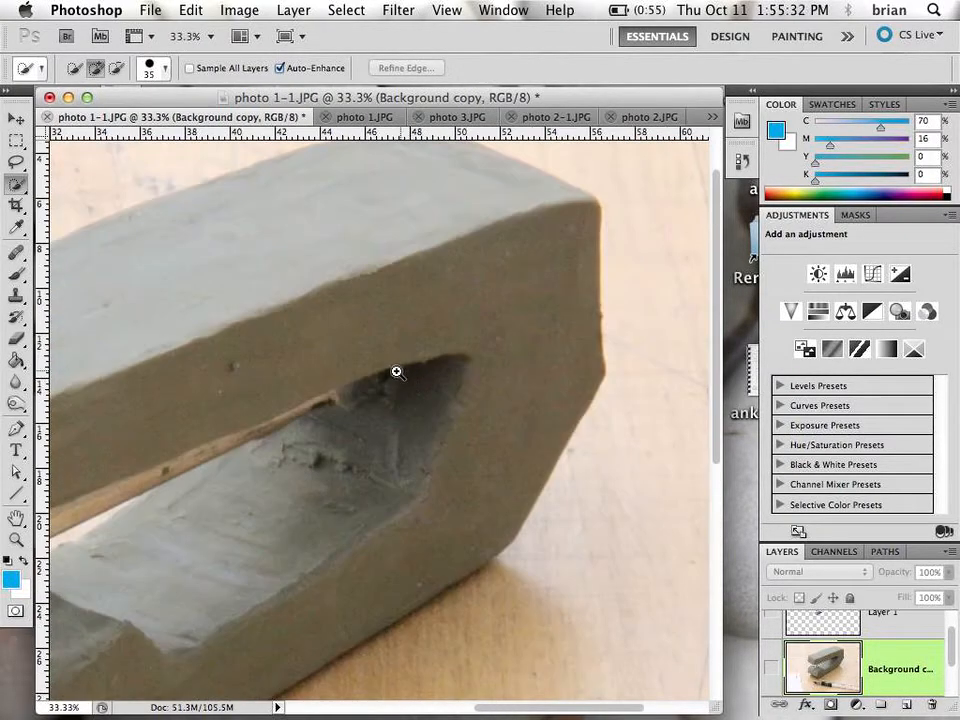
{"action": "key", "text": "super+equal"}
{"action": "key", "text": "super+equal"}
{"action": "key", "text": "super+equal"}
{"action": "key", "text": "super+equal"}
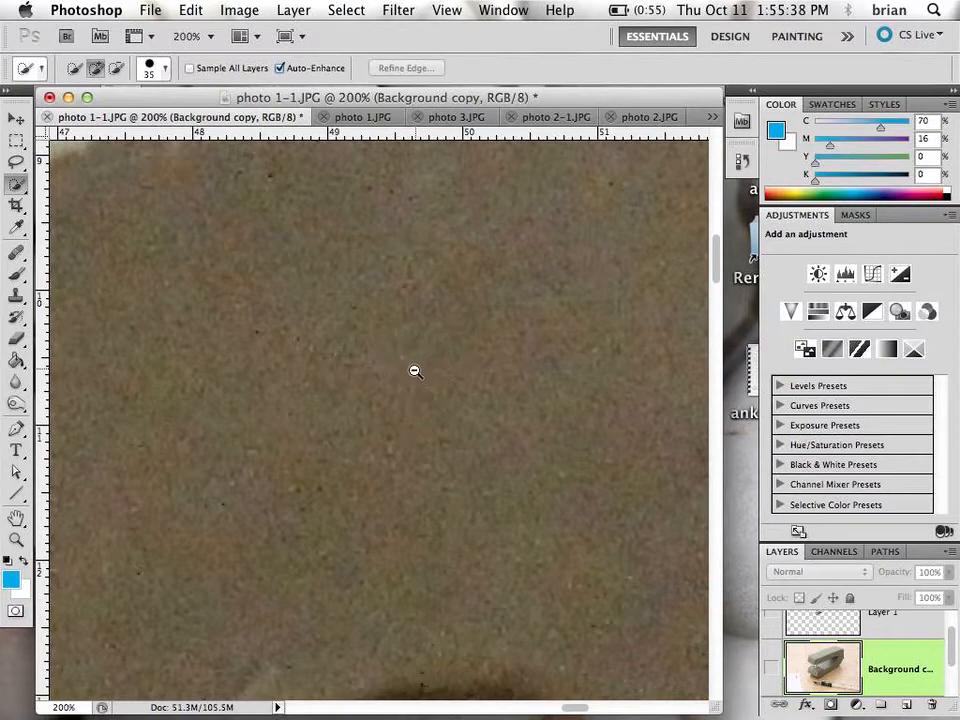
{"action": "key", "text": "super+minus"}
{"action": "key", "text": "super+minus"}
{"action": "key", "text": "super+minus"}
{"action": "key", "text": "super+minus"}
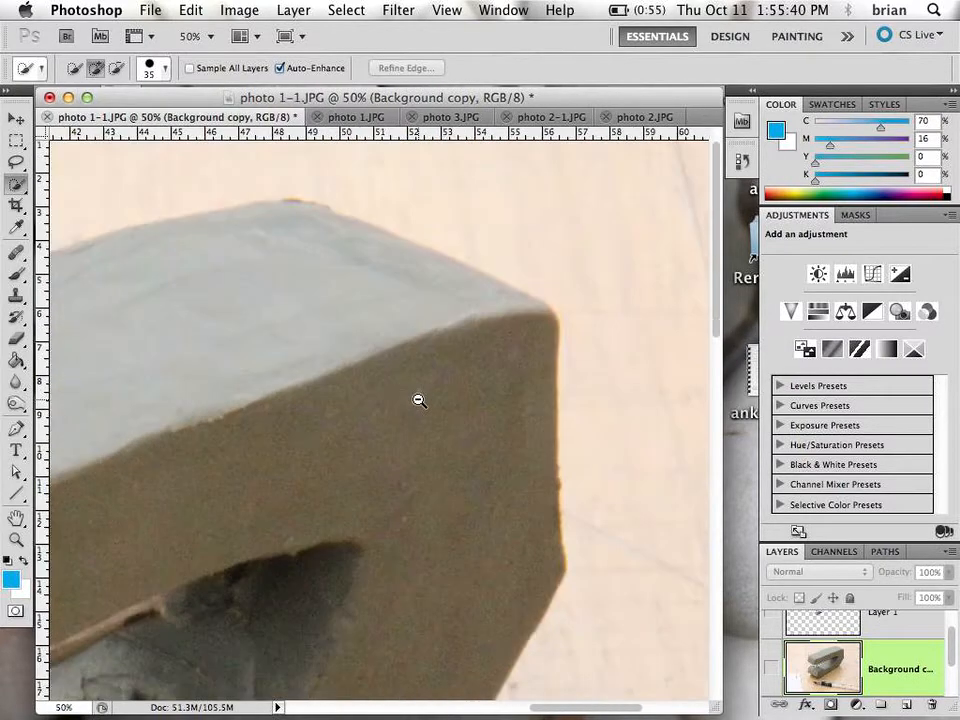
{"action": "key", "text": "super+minus"}
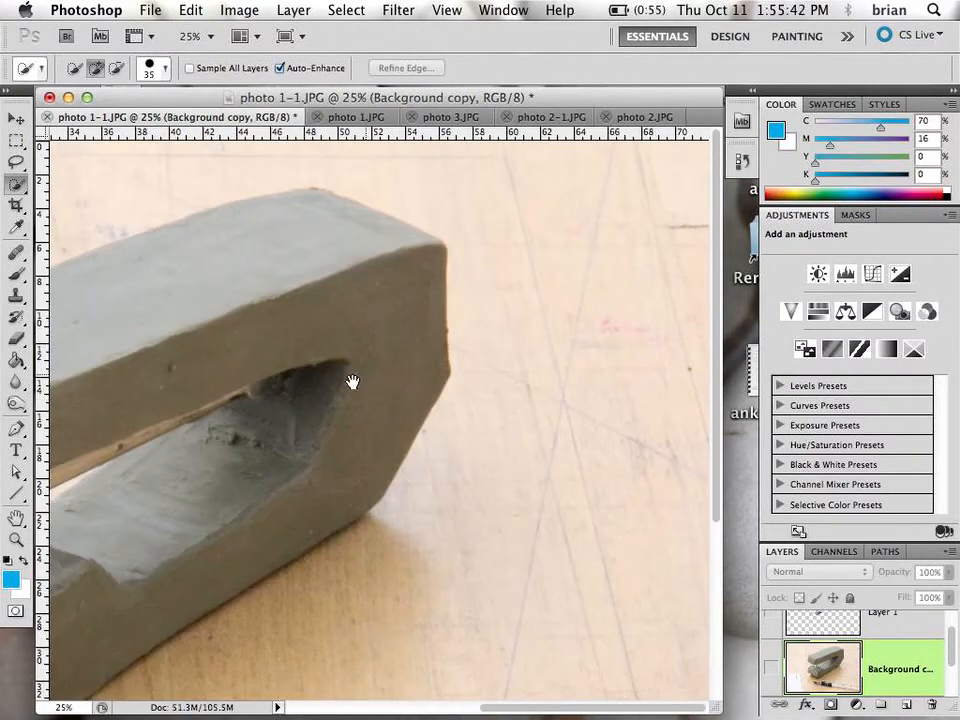
{"action": "left_click_drag", "start_coordinate": [349, 381], "coordinate": [572, 349]}
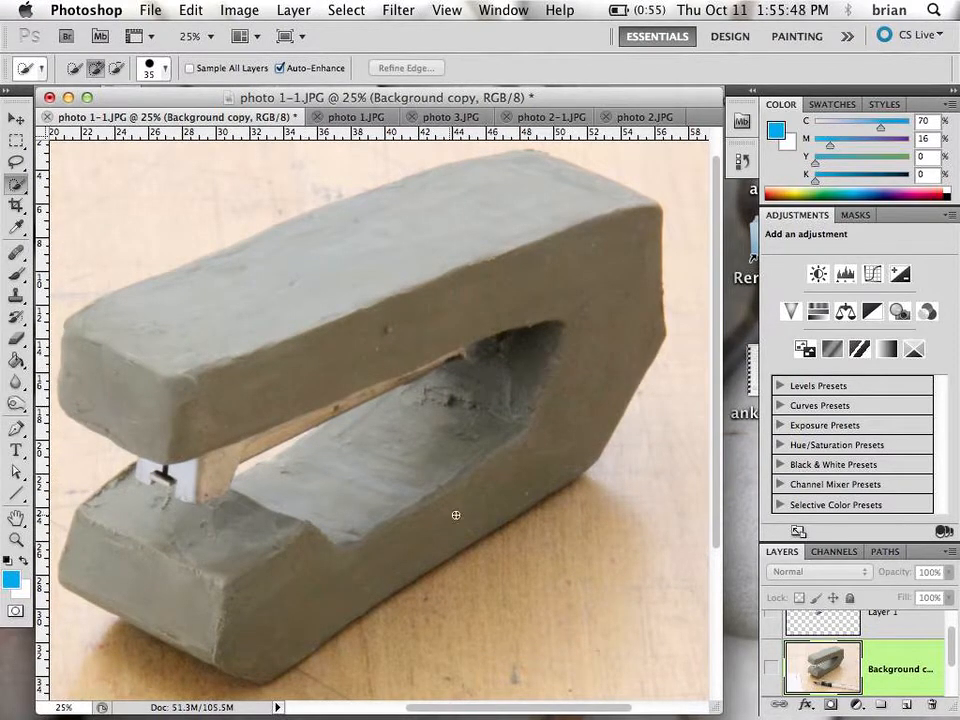
Try selecting the stapler's top face with the Quick Selection tool, then clear the selection.
{"action": "left_click_drag", "start_coordinate": [950, 645], "coordinate": [952, 600]}
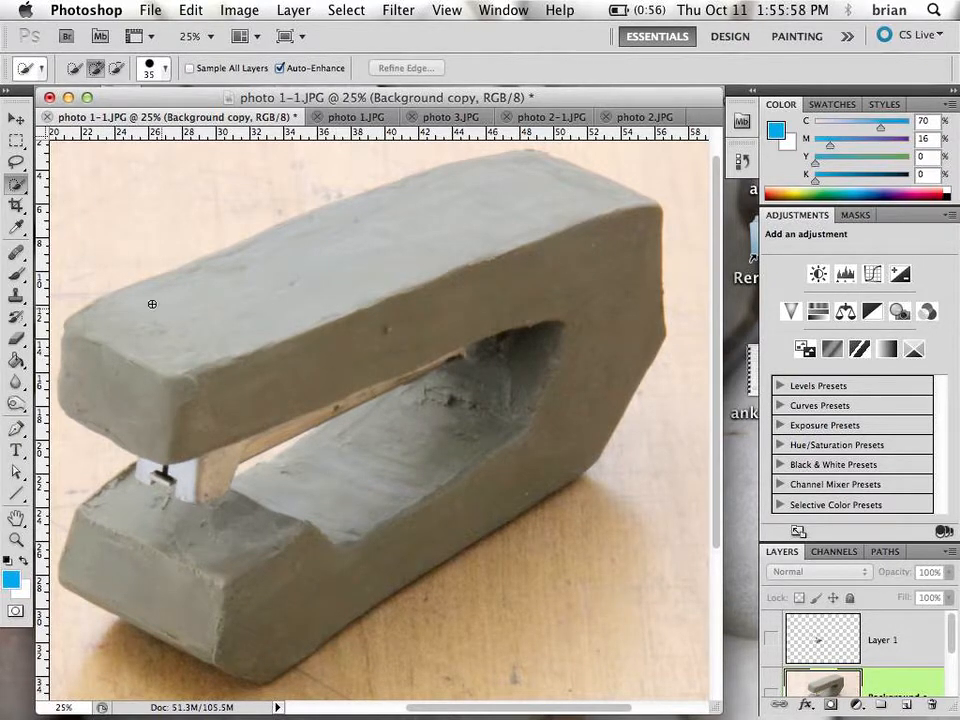
{"action": "left_click", "coordinate": [16, 189]}
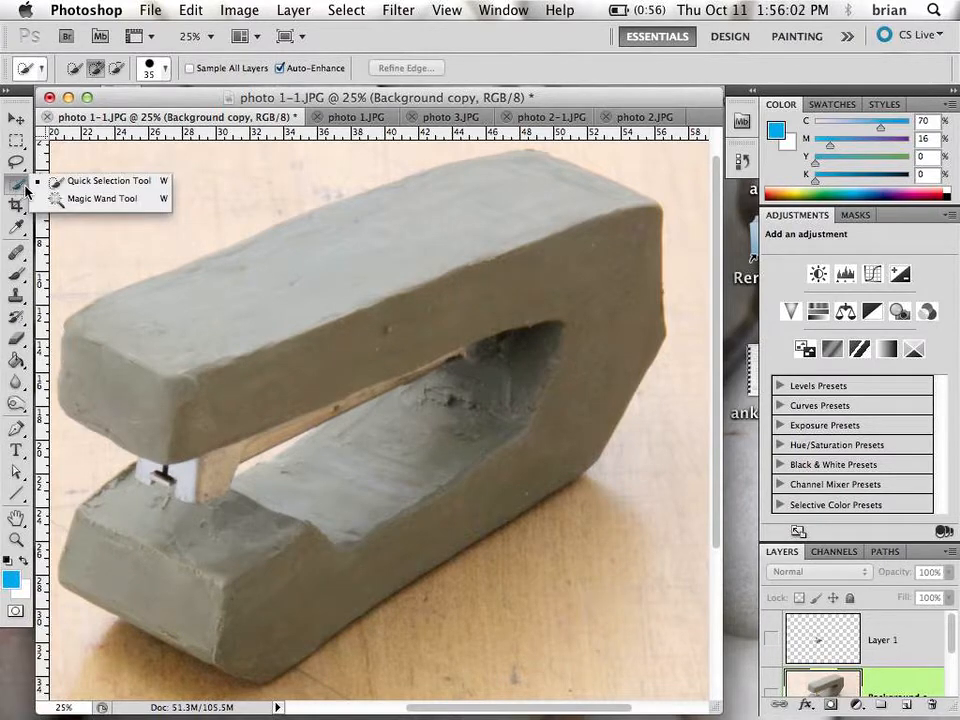
{"action": "left_click", "coordinate": [100, 181]}
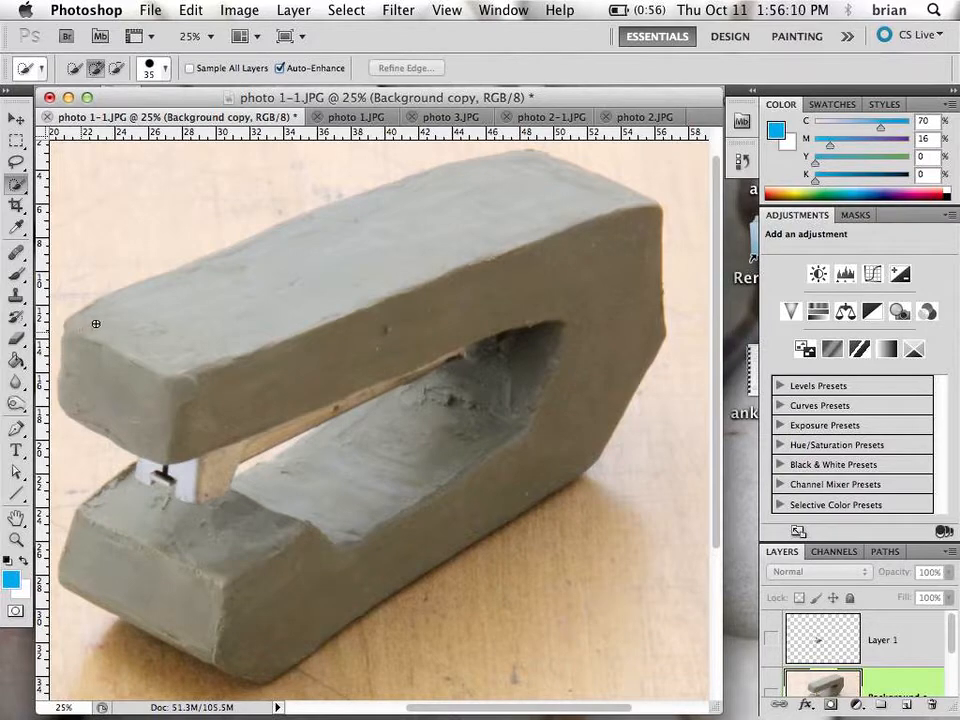
{"action": "mouse_move", "coordinate": [94, 321]}
{"action": "left_mouse_down"}
{"action": "mouse_move", "coordinate": [268, 296]}
{"action": "mouse_move", "coordinate": [373, 253]}
{"action": "mouse_move", "coordinate": [630, 184]}
{"action": "left_mouse_up"}
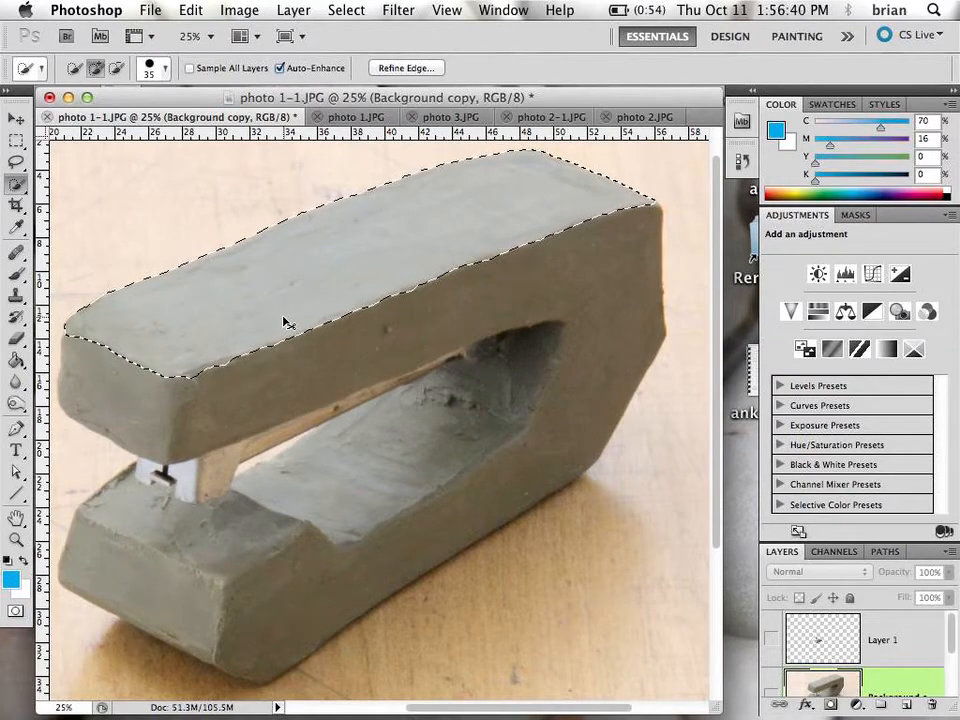
{"action": "key", "text": "super+d"}
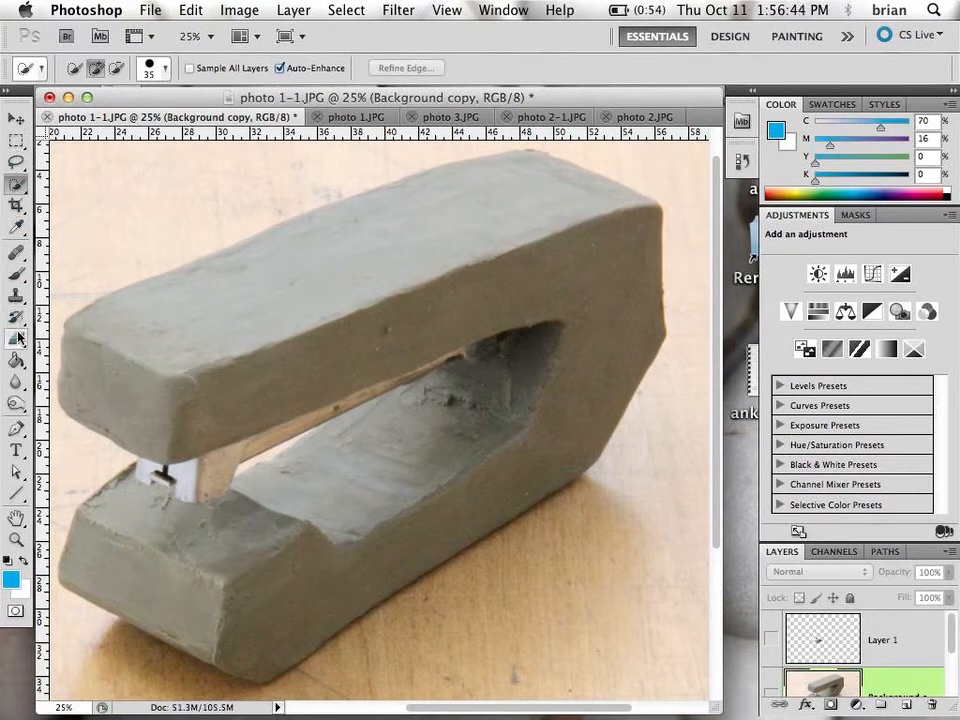
Trace a closed, straight-sided four-point path around the stapler's top face with the Pen tool in photo 1-1.
{"action": "left_click", "coordinate": [17, 431]}
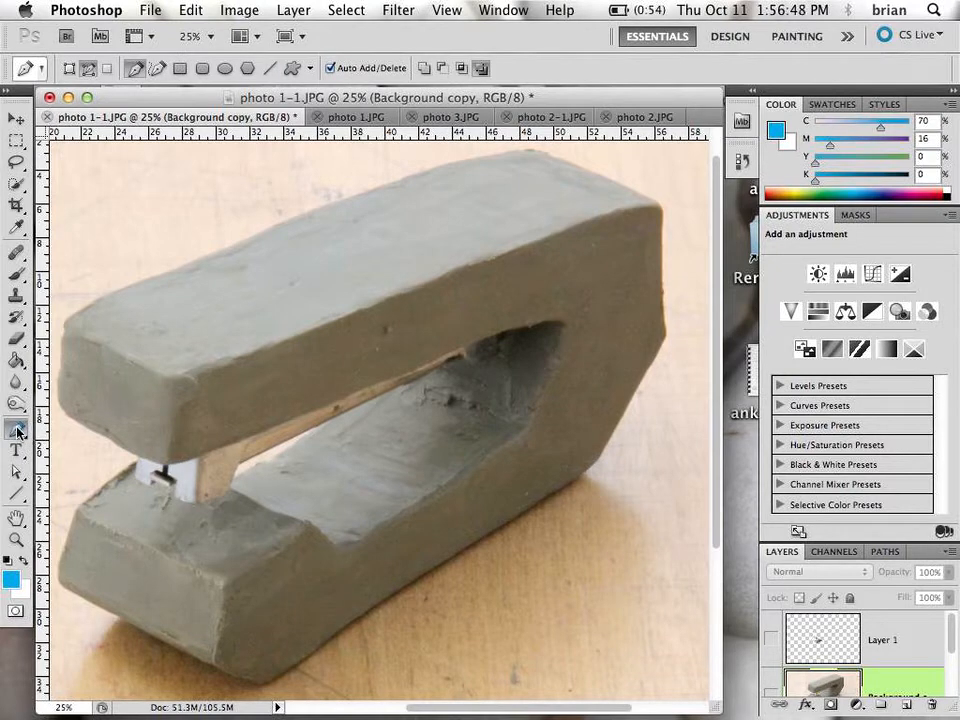
{"action": "left_click_drag", "start_coordinate": [17, 431], "coordinate": [72, 425]}
{"action": "left_click", "coordinate": [170, 354]}
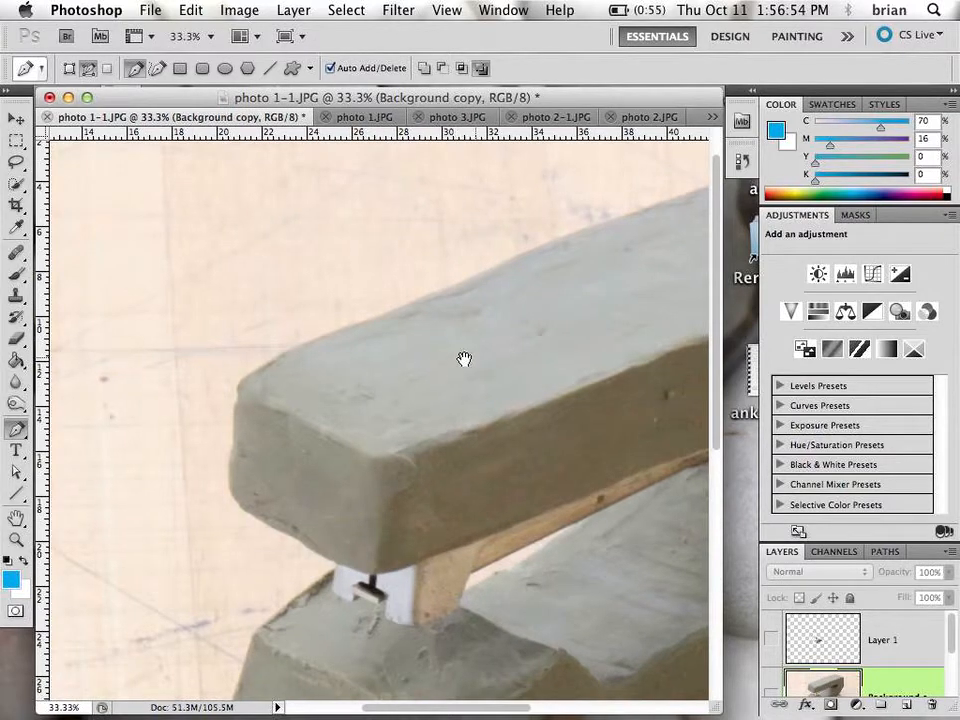
{"action": "left_click_drag", "start_coordinate": [464, 359], "coordinate": [298, 349]}
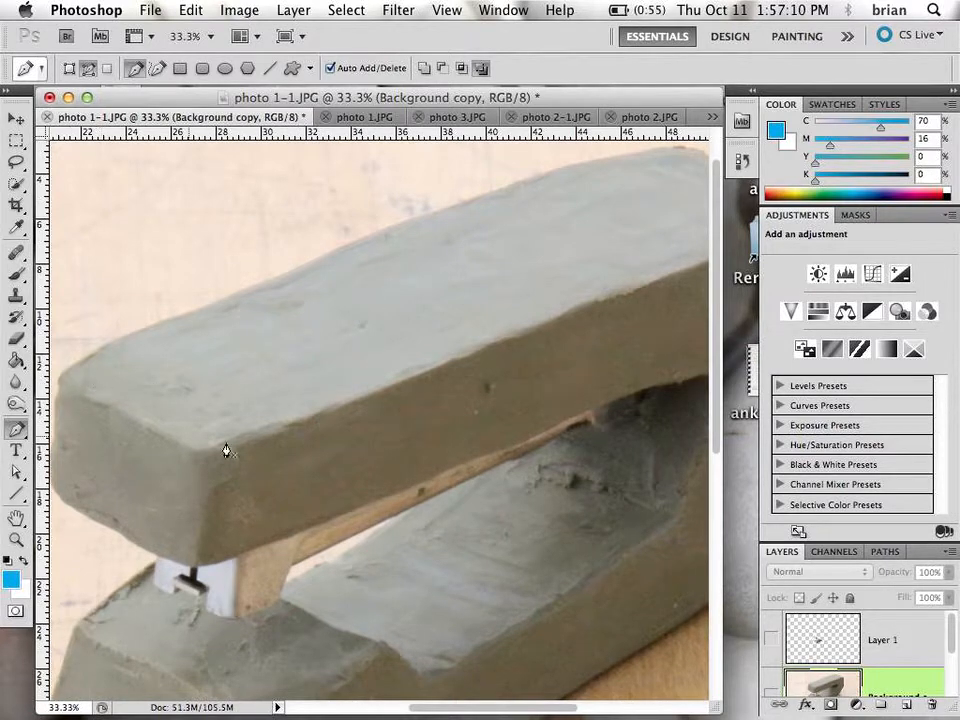
{"action": "left_click", "coordinate": [66, 368]}
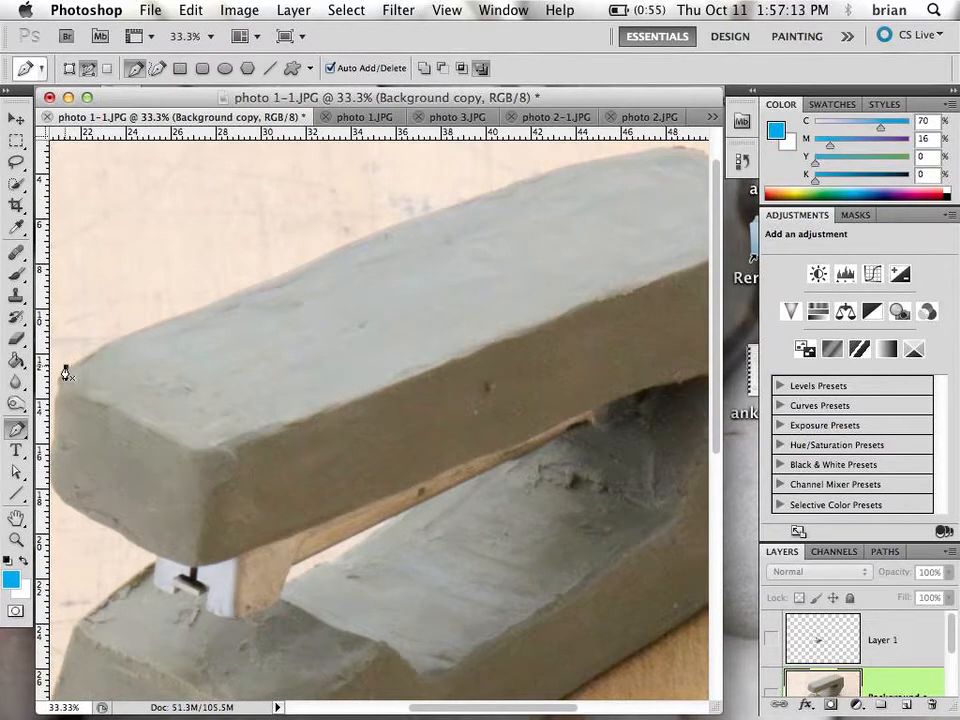
{"action": "left_click", "coordinate": [218, 446]}
{"action": "left_click_drag", "start_coordinate": [407, 396], "coordinate": [321, 439]}
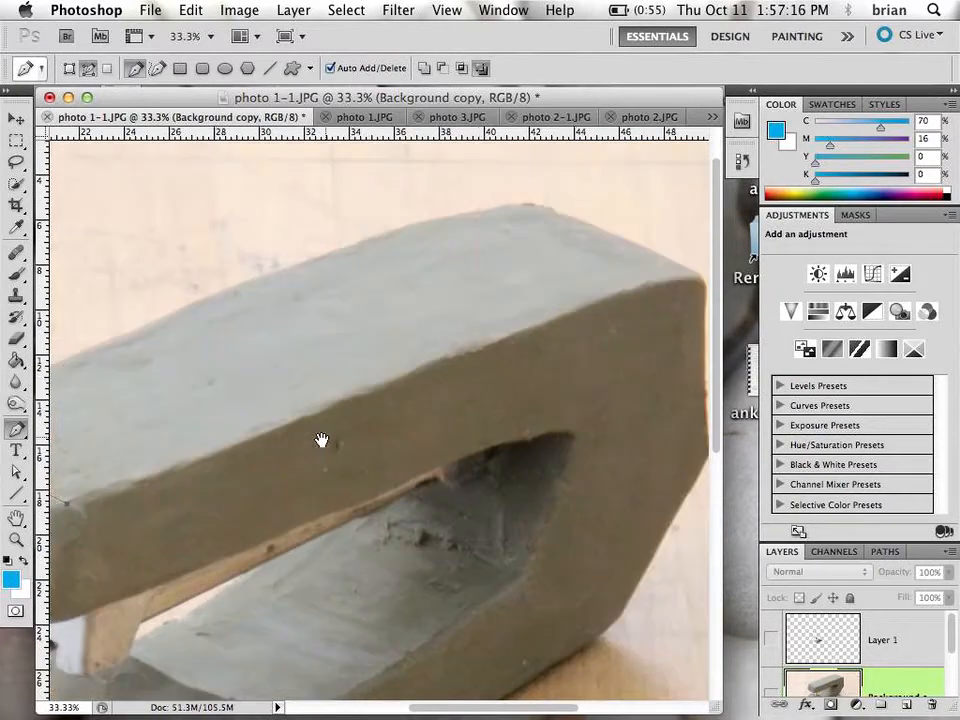
{"action": "left_click", "coordinate": [688, 277]}
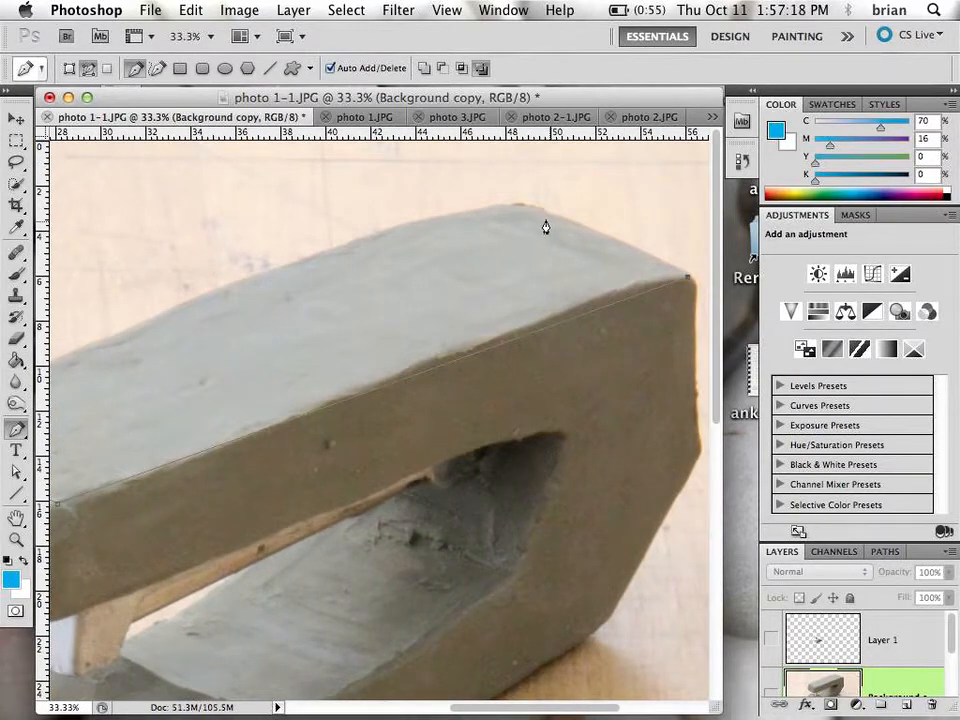
{"action": "left_click", "coordinate": [520, 206]}
{"action": "left_click_drag", "start_coordinate": [343, 306], "coordinate": [493, 267]}
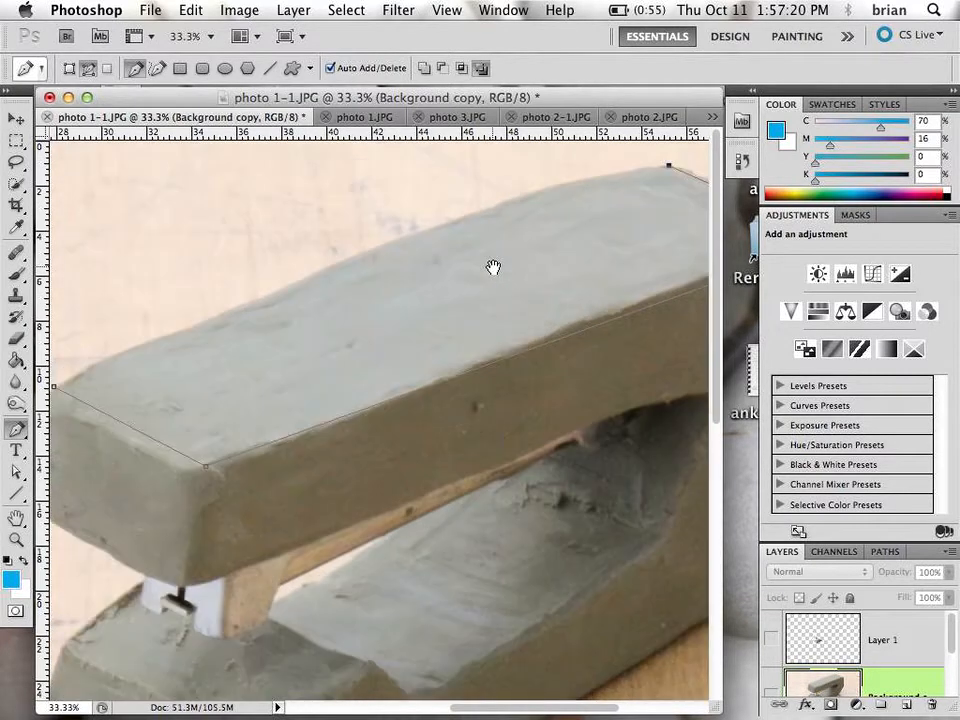
{"action": "left_click", "coordinate": [57, 392]}
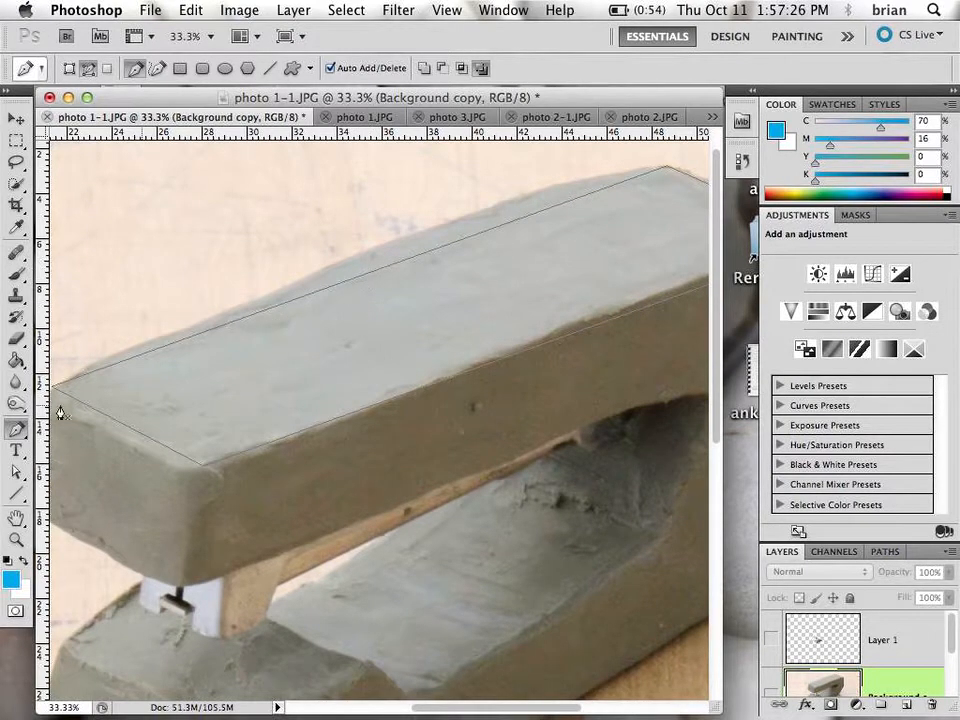
Reposition the two rear corners and the outer front corner of the top-face path with the Direct Selection tool, and display the document's paths.
{"action": "left_click", "coordinate": [446, 346], "text": "alt"}
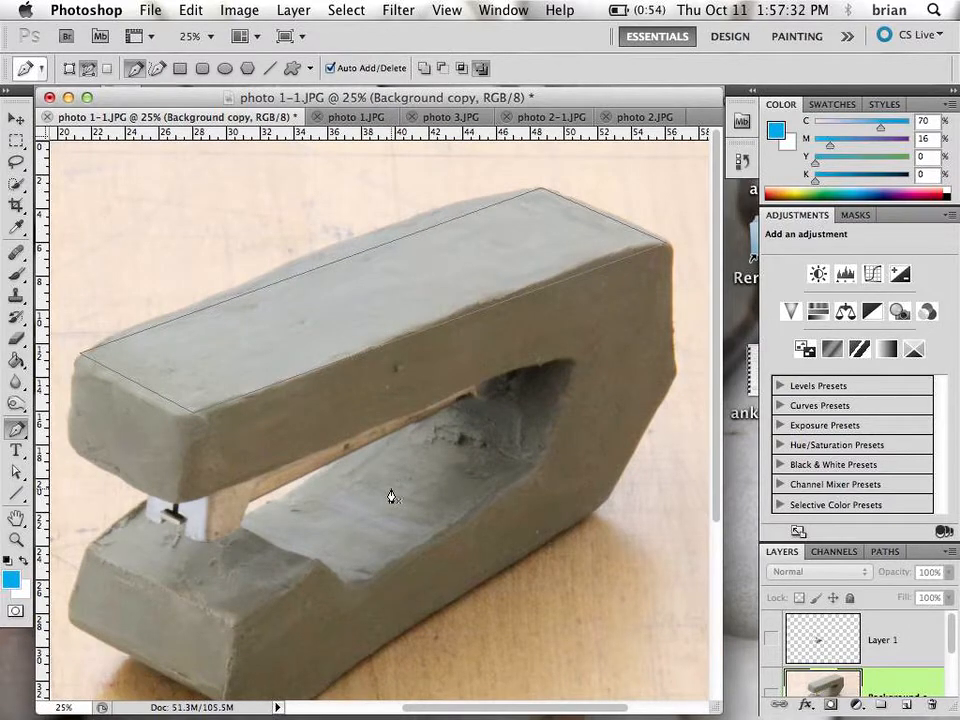
{"action": "left_click", "coordinate": [16, 471]}
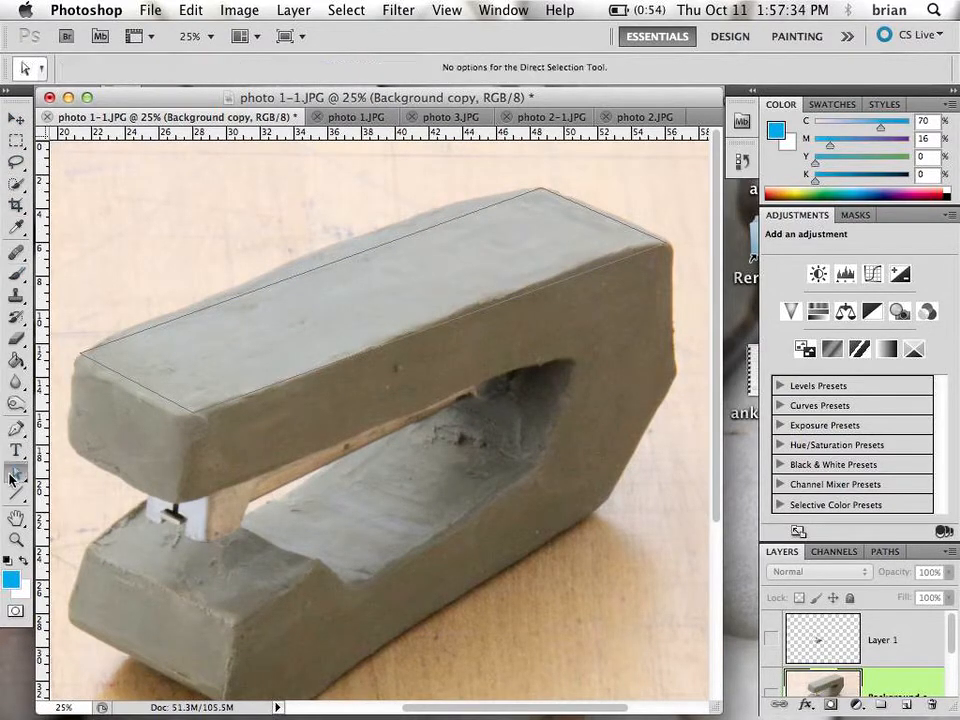
{"action": "left_click", "coordinate": [665, 243]}
{"action": "left_click_drag", "start_coordinate": [666, 245], "coordinate": [655, 239]}
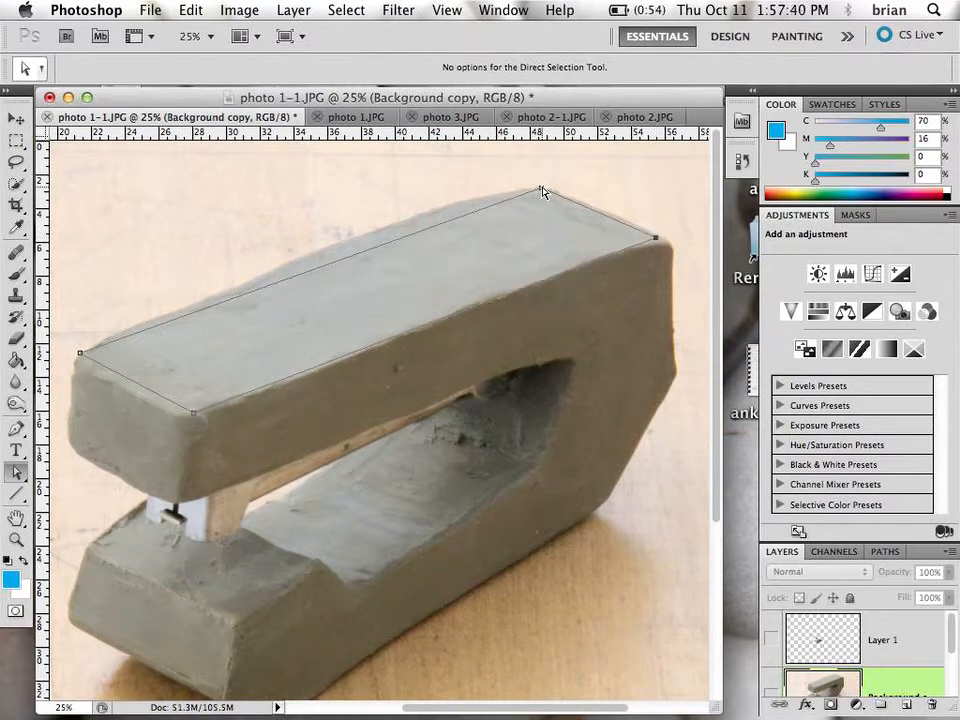
{"action": "left_click_drag", "start_coordinate": [541, 188], "coordinate": [537, 191]}
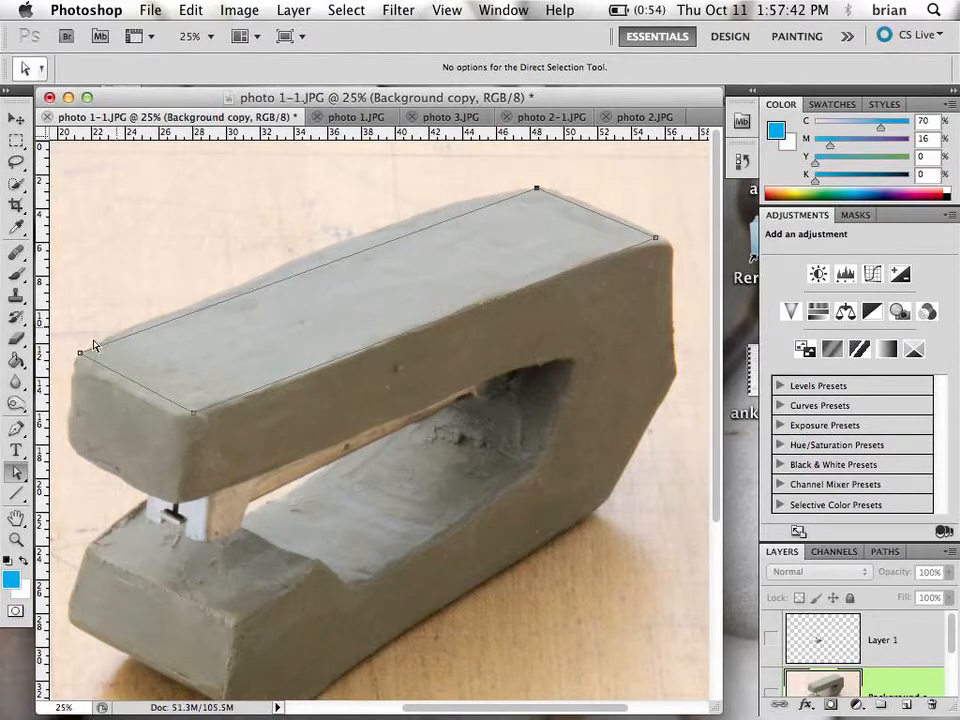
{"action": "left_click_drag", "start_coordinate": [80, 353], "coordinate": [74, 356]}
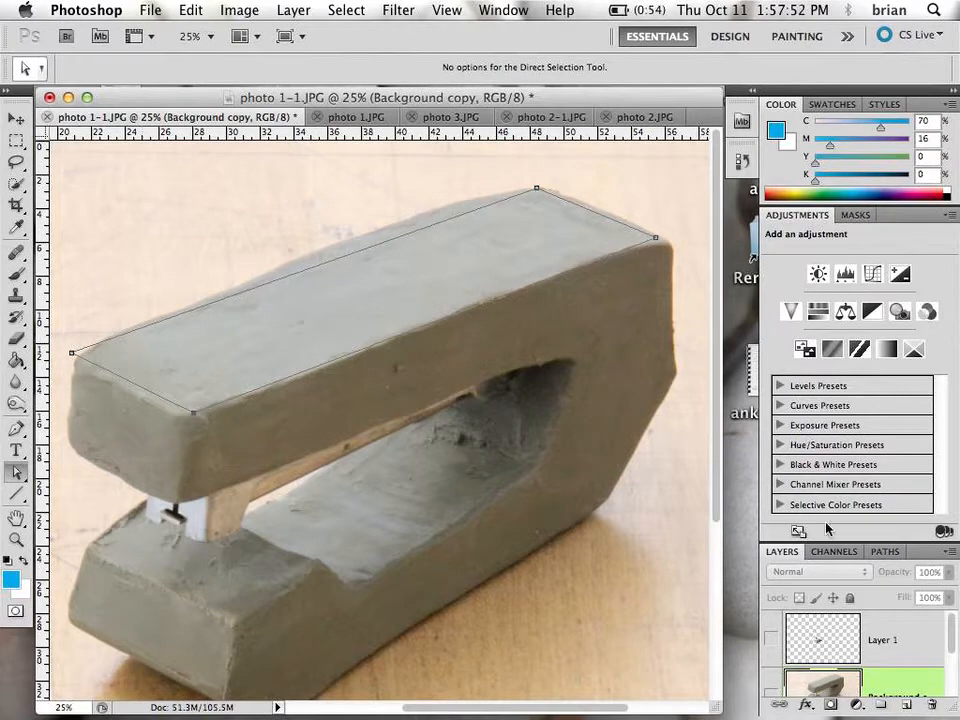
{"action": "left_click", "coordinate": [889, 553]}
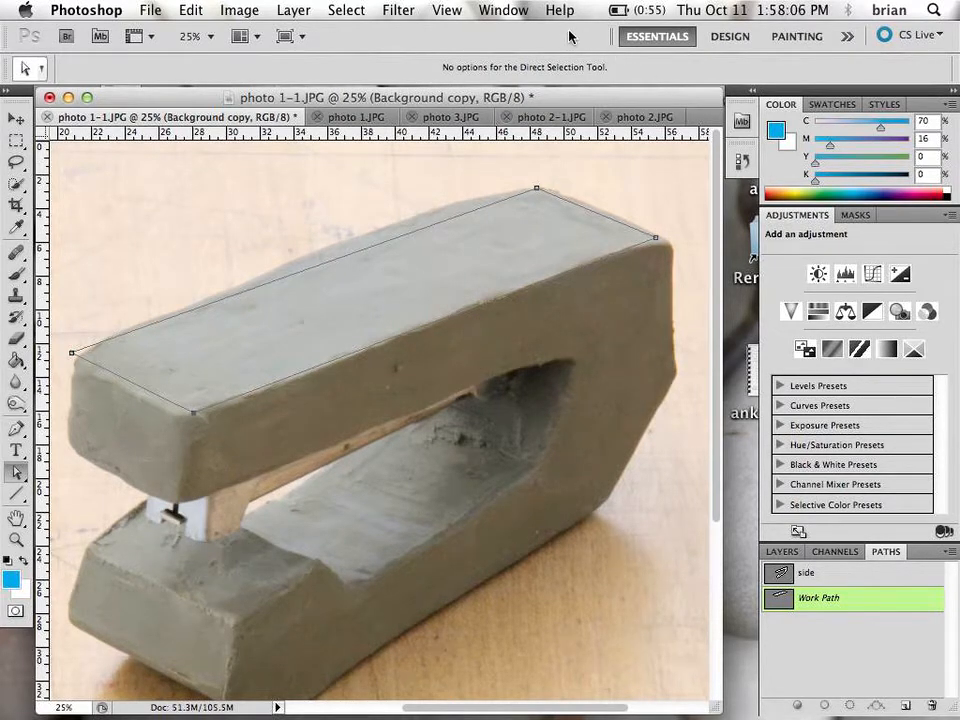
{"action": "key", "text": "super+Tab"}
{"action": "left_click", "coordinate": [557, 113]}
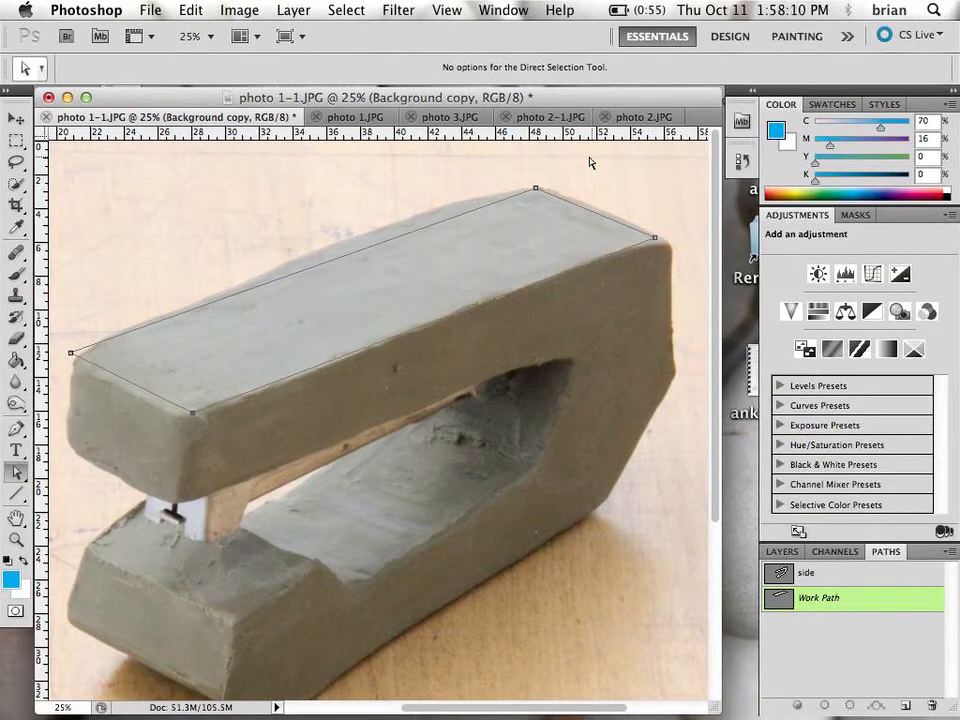
{"action": "left_click", "coordinate": [507, 10]}
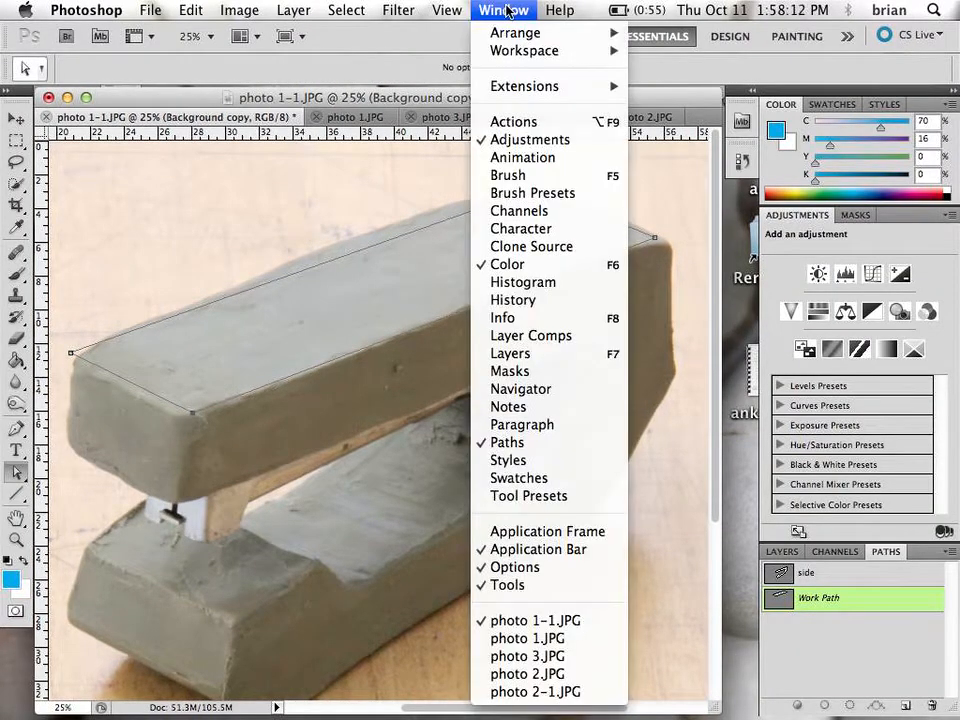
{"action": "mouse_move", "coordinate": [519, 50]}
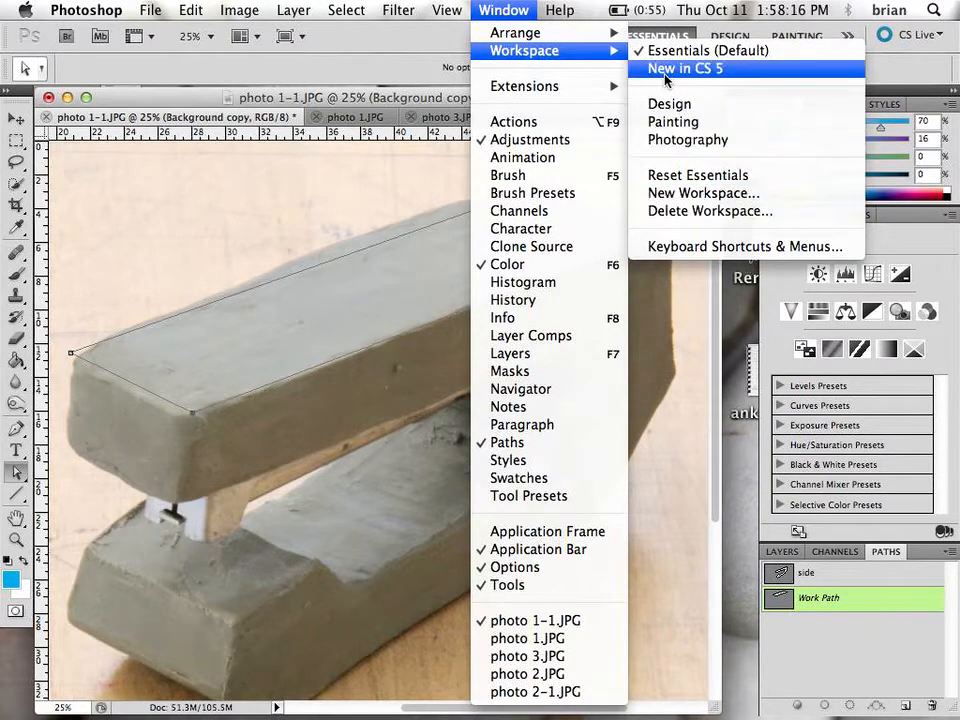
{"action": "left_click", "coordinate": [493, 8]}
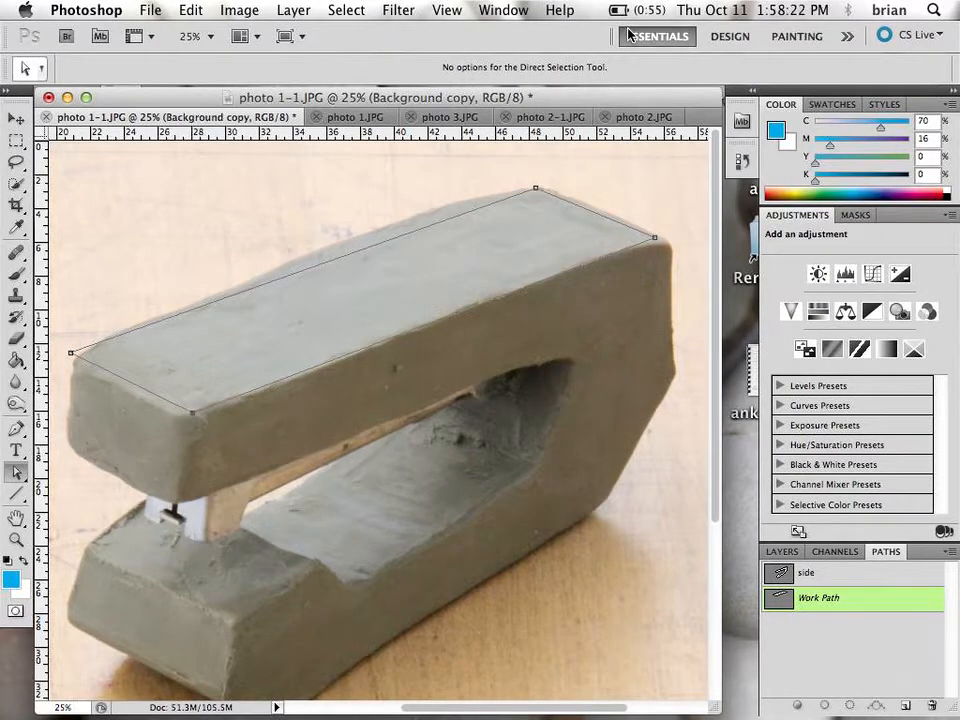
{"action": "left_click_drag", "start_coordinate": [663, 101], "coordinate": [673, 99]}
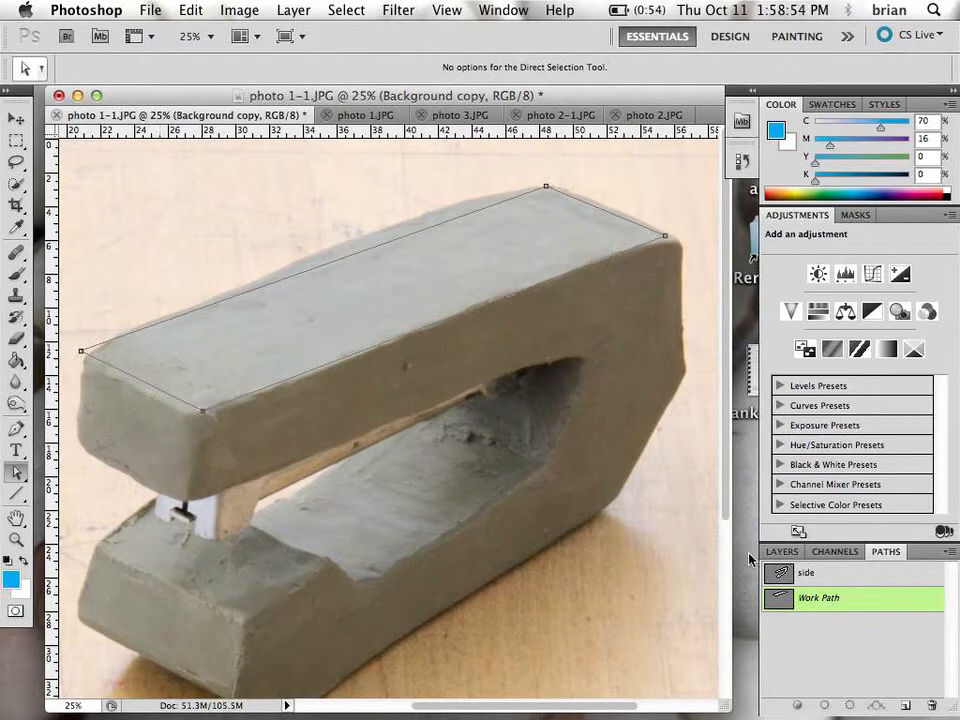
Save the work path under the name "top" and deselect it so that no path is shown on the photo.
{"action": "double_click", "coordinate": [828, 600]}
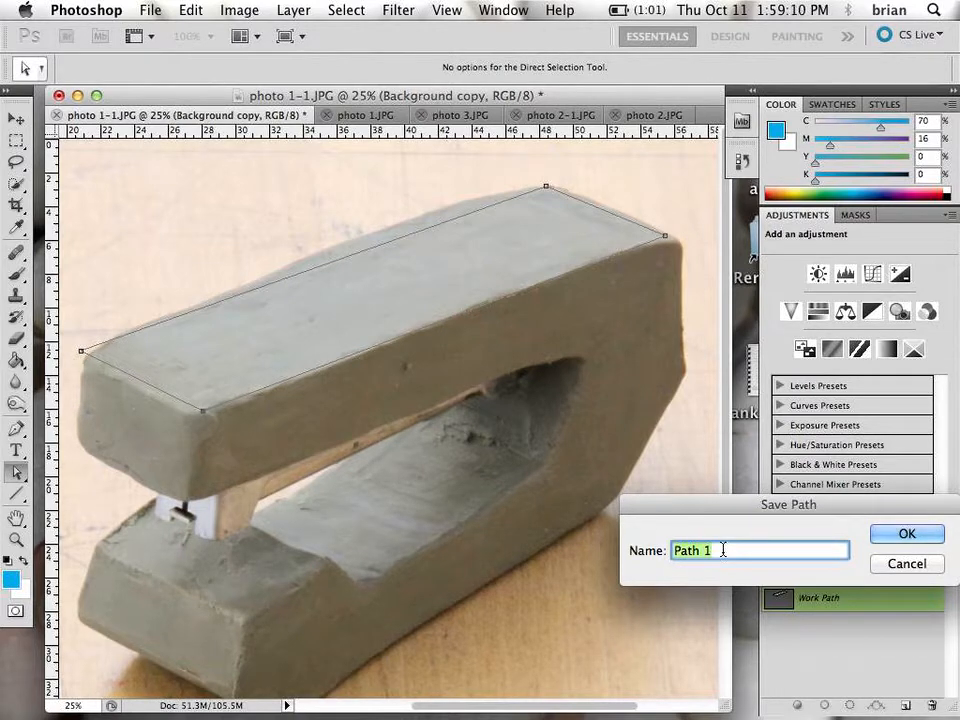
{"action": "type", "text": "top"}
{"action": "key", "text": "Return"}
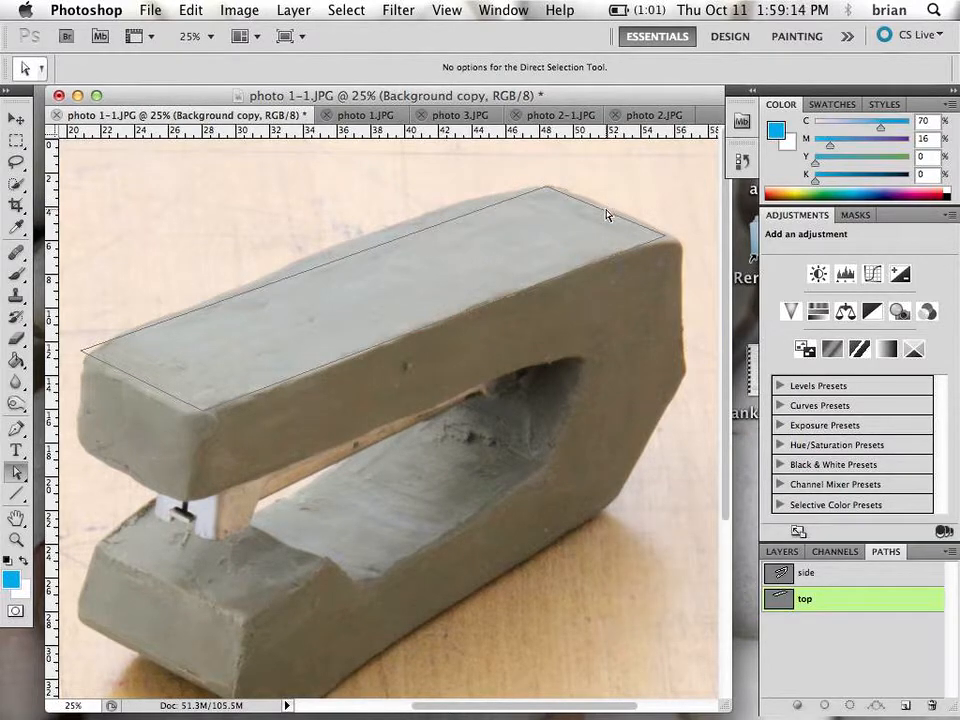
{"action": "left_click", "coordinate": [607, 215]}
{"action": "left_click", "coordinate": [848, 647]}
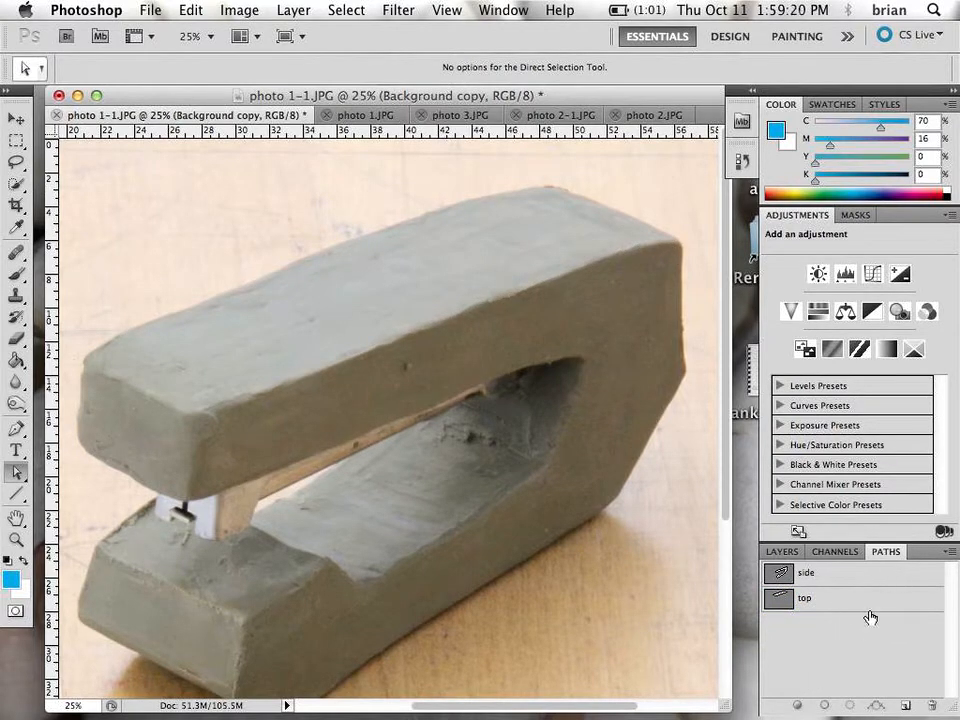
View the saved side and top paths one after the other on the photo, then deselect them.
{"action": "left_click", "coordinate": [785, 576]}
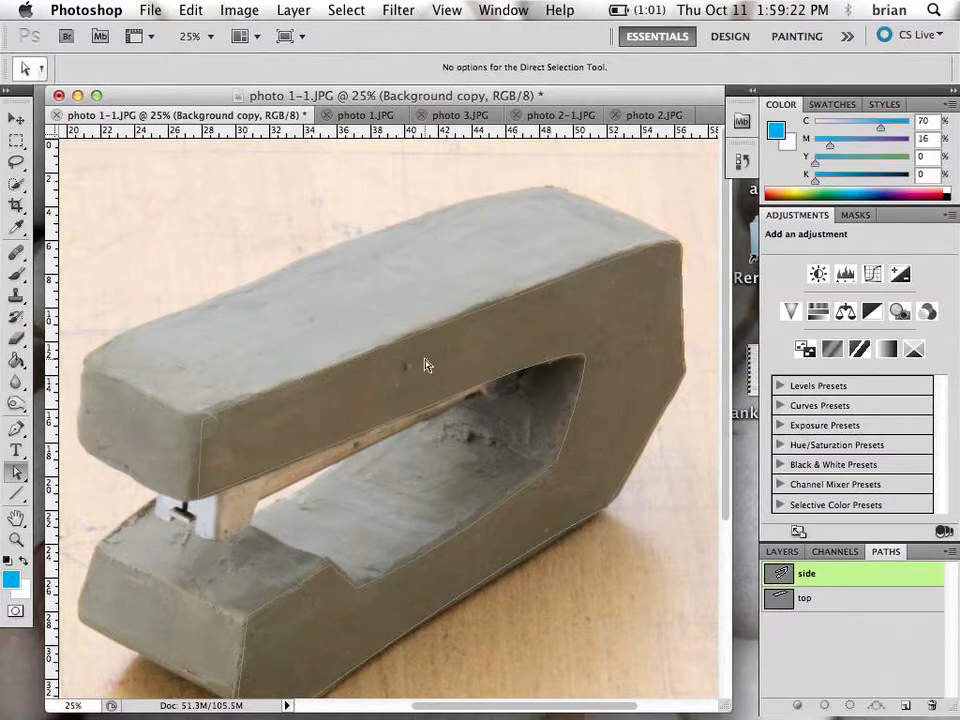
{"action": "left_click", "coordinate": [808, 605]}
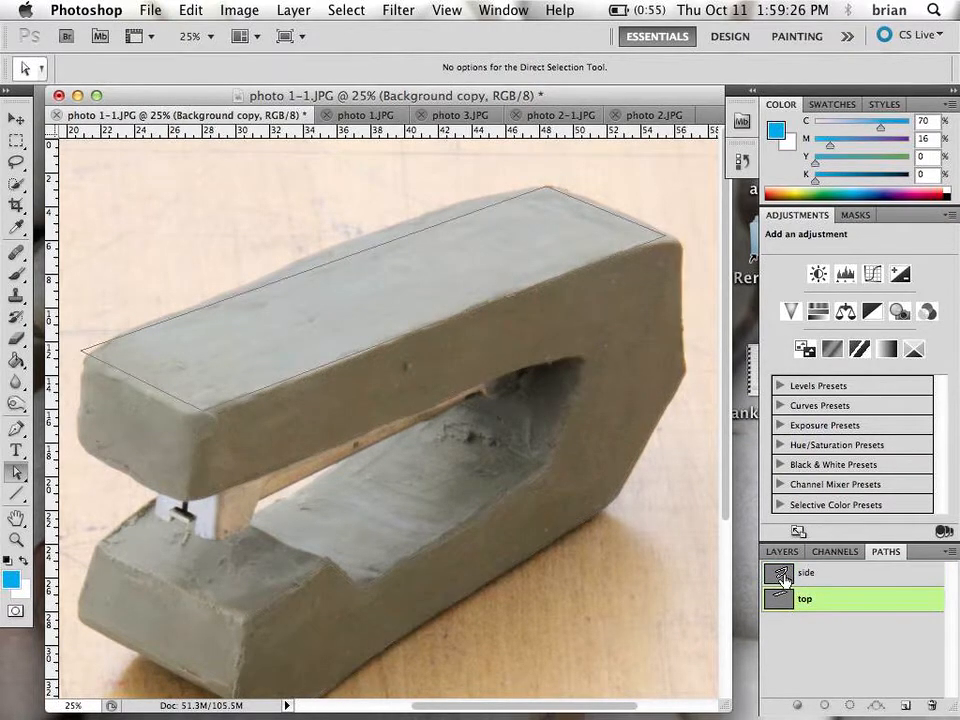
{"action": "left_click", "coordinate": [806, 634]}
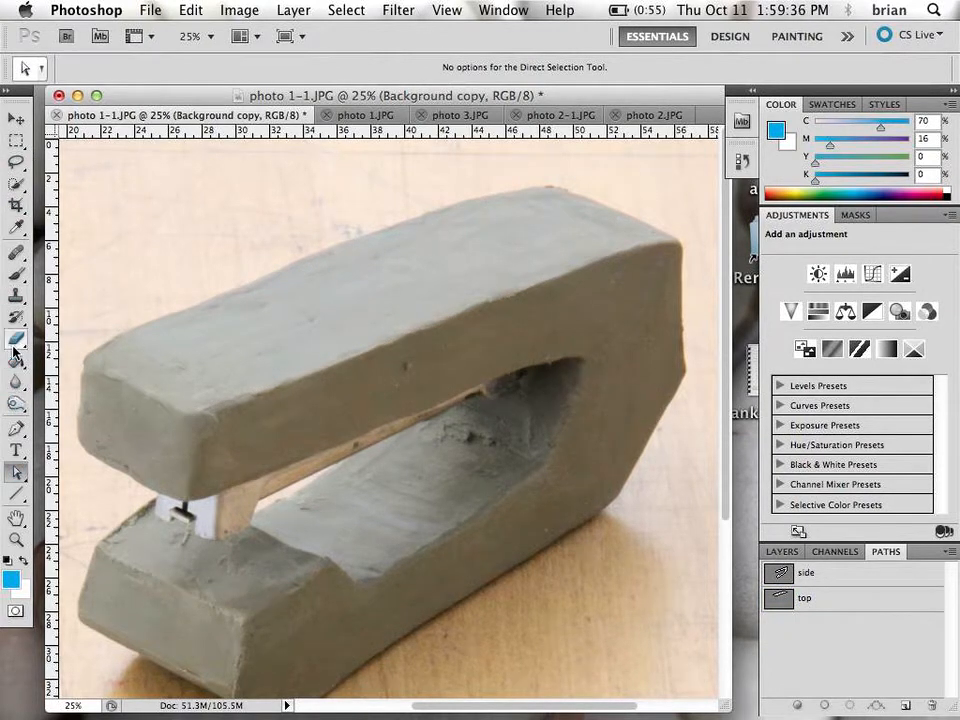
Start a new Pen tool path at the top face's outer front corner and trace its short front edge with rounded corners.
{"action": "left_click", "coordinate": [16, 428]}
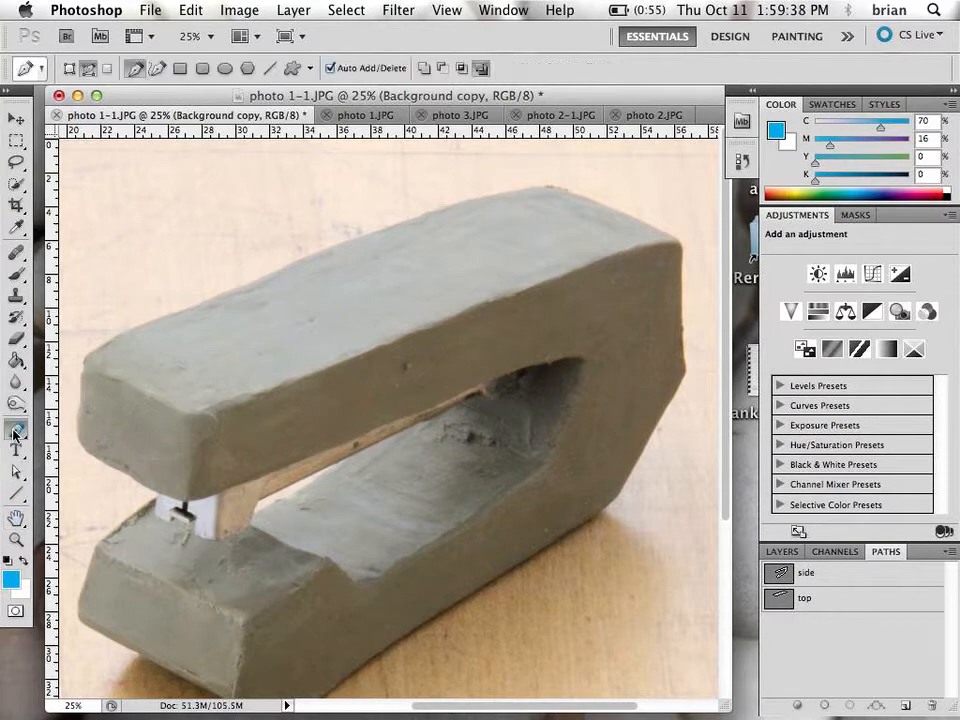
{"action": "left_click", "coordinate": [86, 357]}
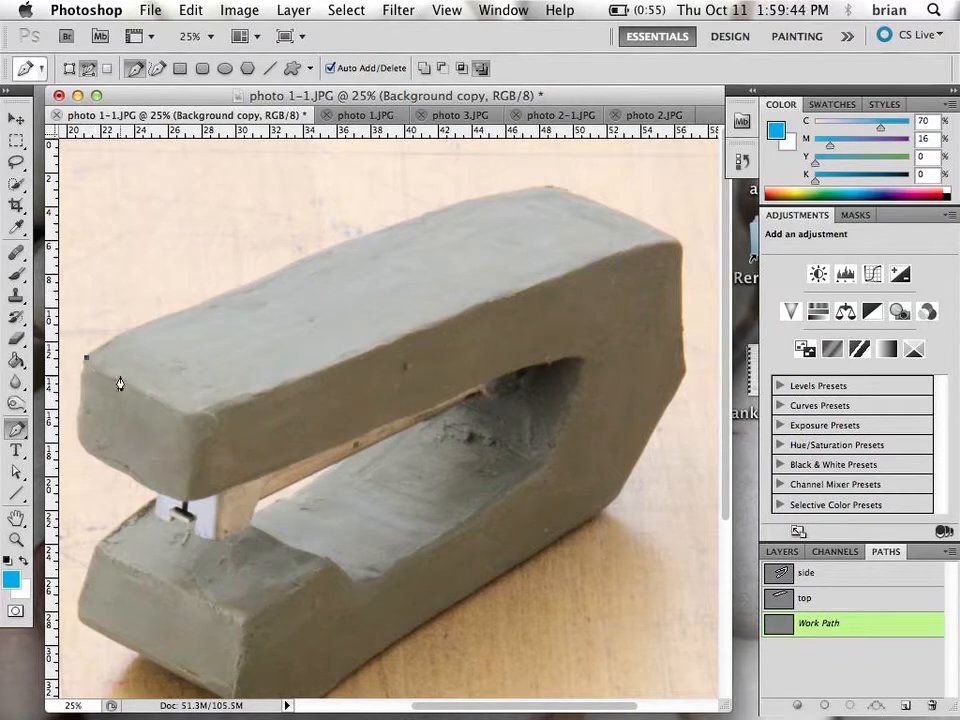
{"action": "key", "text": "BackSpace"}
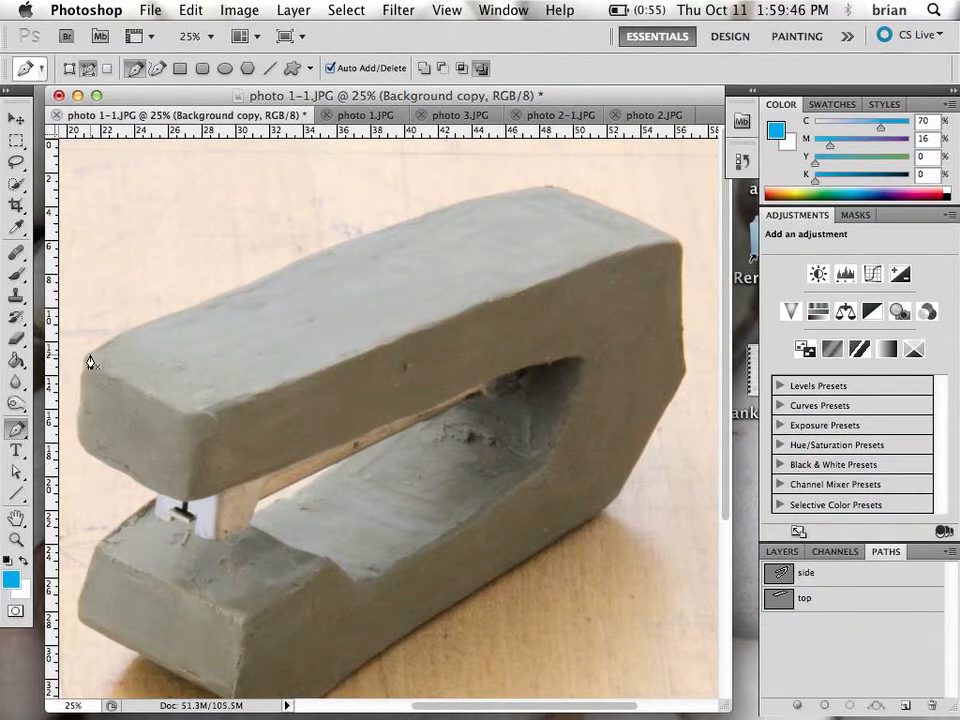
{"action": "mouse_move", "coordinate": [92, 352]}
{"action": "left_mouse_down"}
{"action": "mouse_move", "coordinate": [111, 208]}
{"action": "mouse_move", "coordinate": [205, 345]}
{"action": "mouse_move", "coordinate": [175, 306]}
{"action": "mouse_move", "coordinate": [88, 368]}
{"action": "left_mouse_up"}
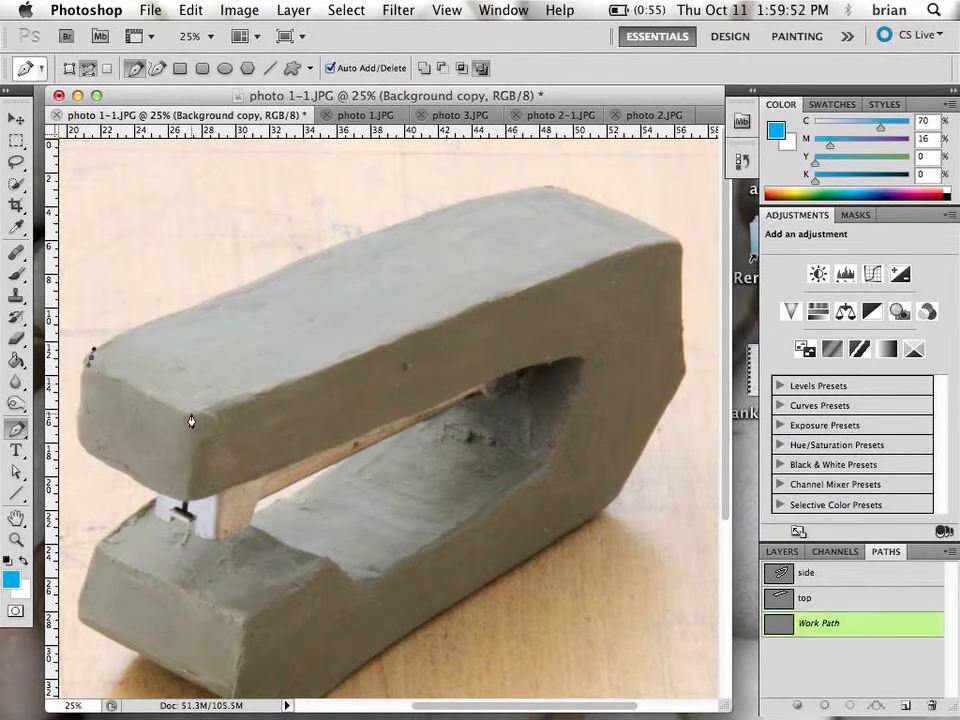
{"action": "left_click", "coordinate": [97, 364]}
{"action": "left_click", "coordinate": [186, 408]}
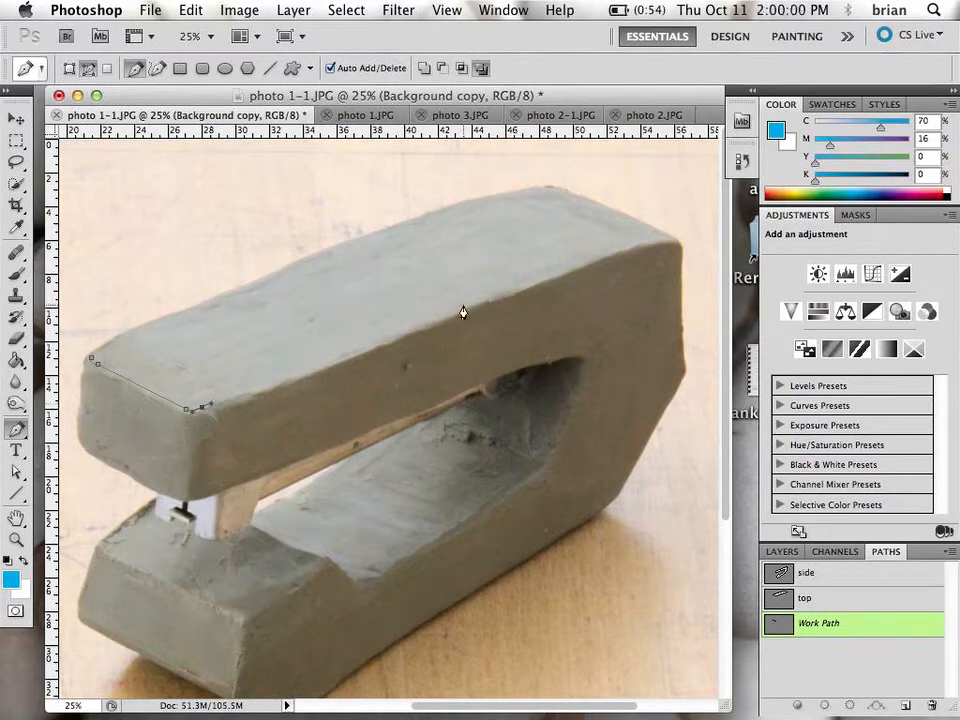
Continue the path along the top face's near edge, around the rear corners and along the curved far edge, and close it.
{"action": "left_click_drag", "start_coordinate": [459, 307], "coordinate": [606, 250]}
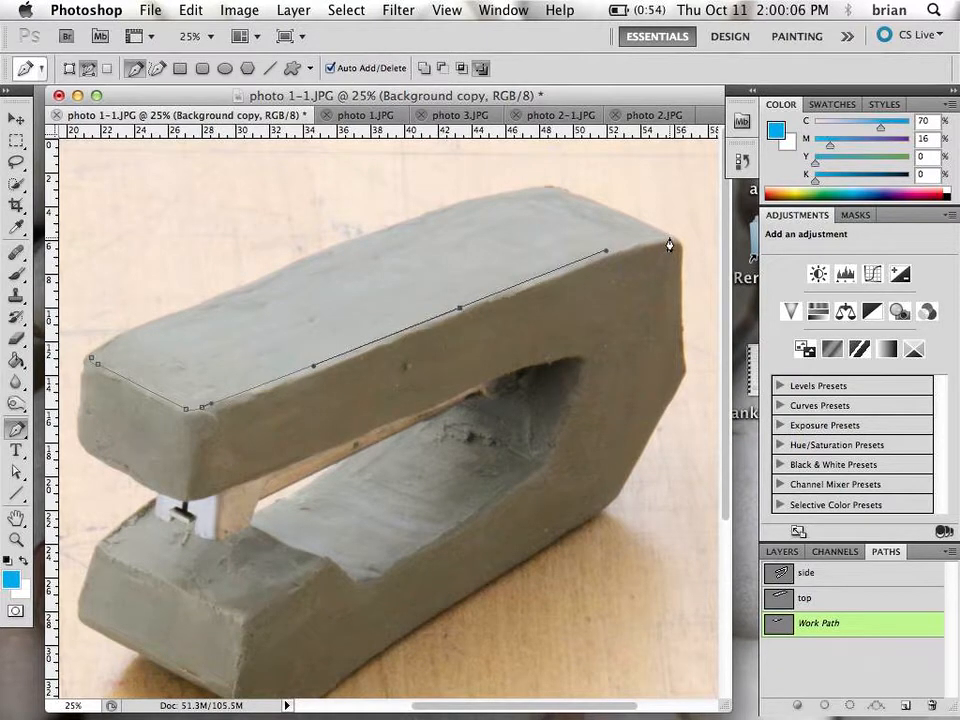
{"action": "left_click_drag", "start_coordinate": [669, 240], "coordinate": [684, 238]}
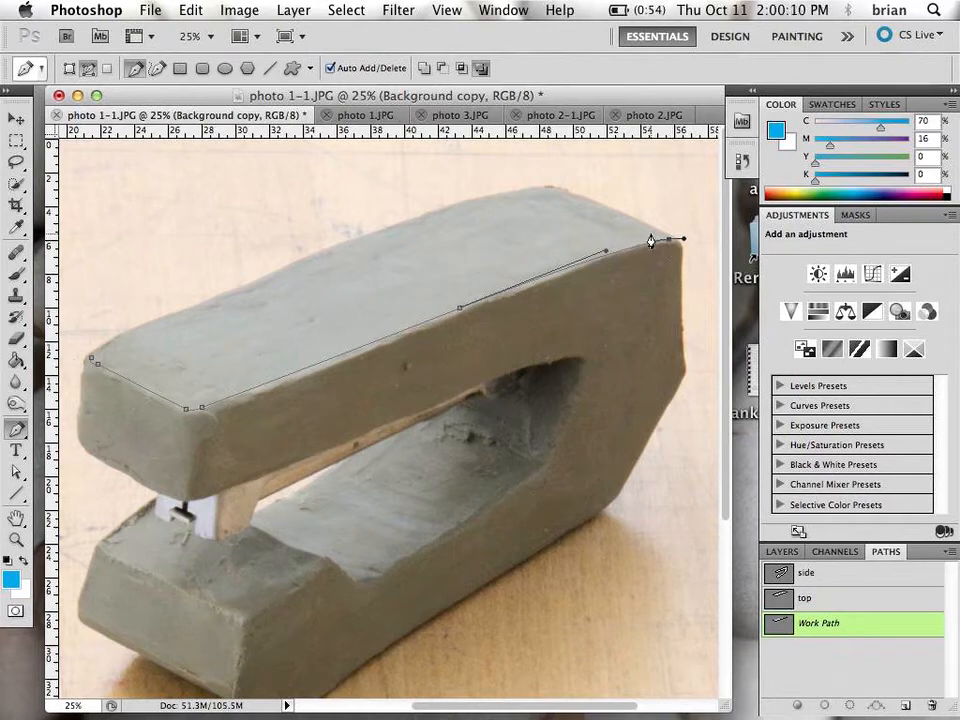
{"action": "left_click", "coordinate": [669, 241], "text": "alt"}
{"action": "left_click", "coordinate": [555, 192]}
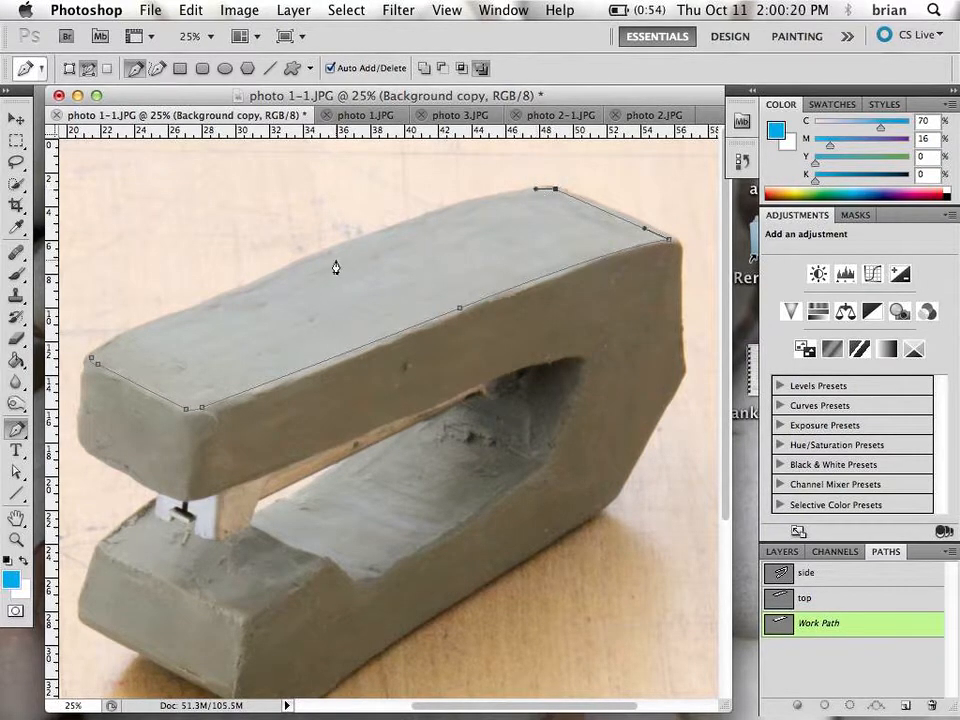
{"action": "left_click_drag", "start_coordinate": [329, 255], "coordinate": [196, 309]}
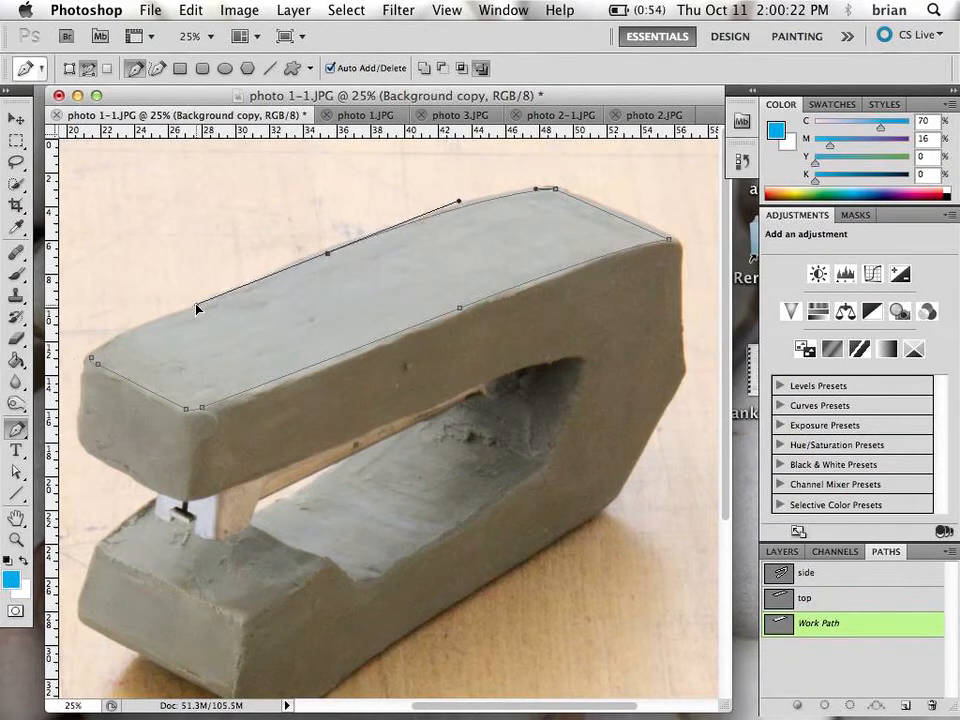
{"action": "left_click", "coordinate": [92, 366]}
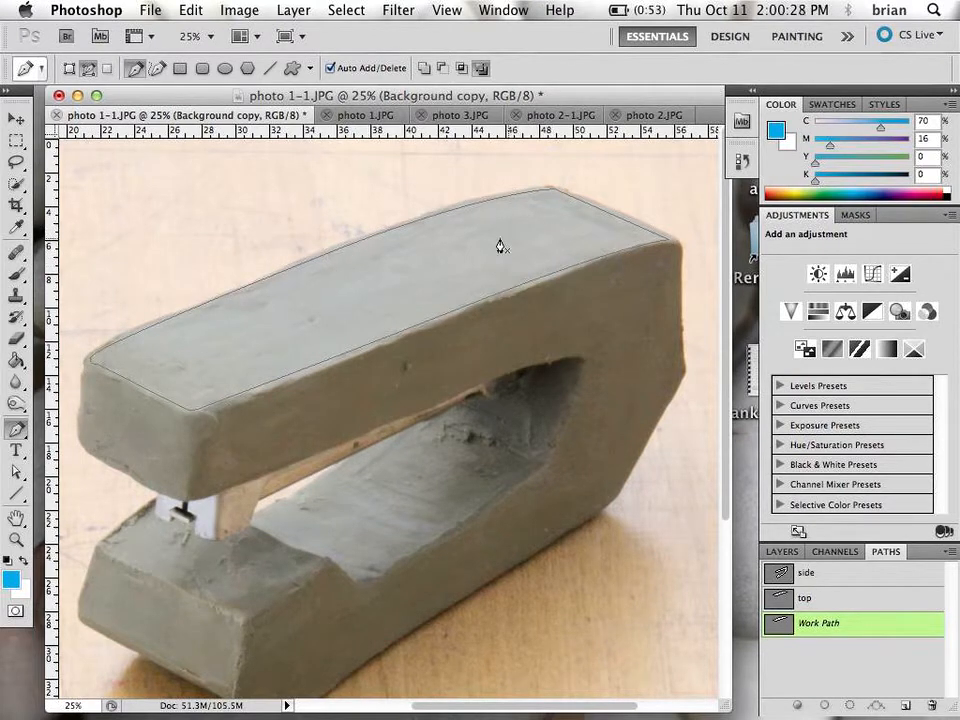
Use the Direct Selection tool to shift the far edge's middle anchor point and the far rear corner onto the clay's outline.
{"action": "left_click", "coordinate": [15, 433]}
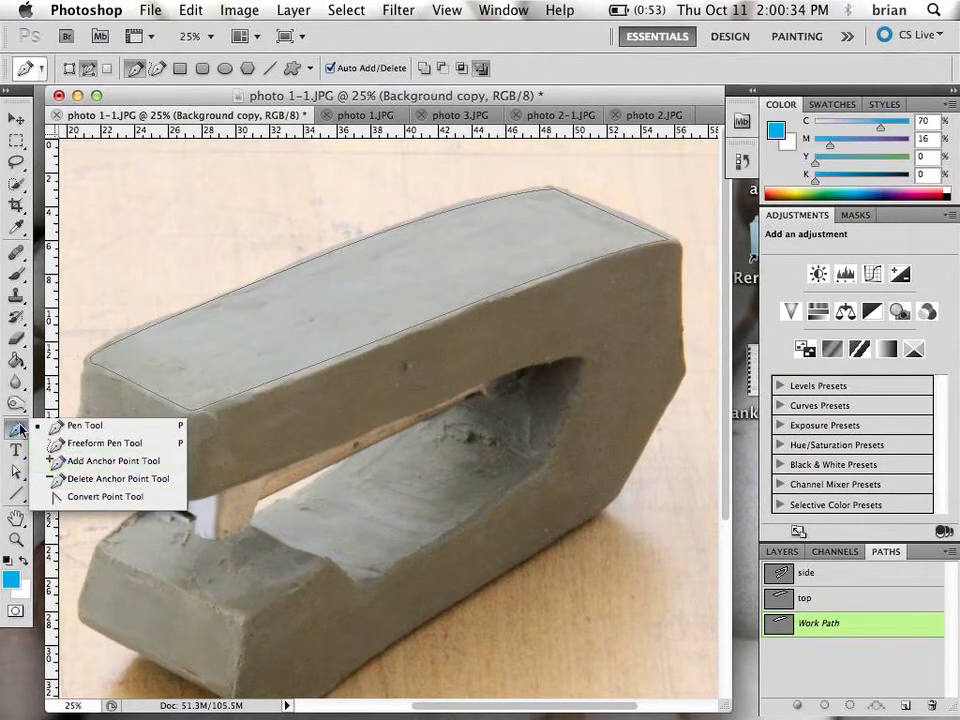
{"action": "left_click", "coordinate": [18, 474]}
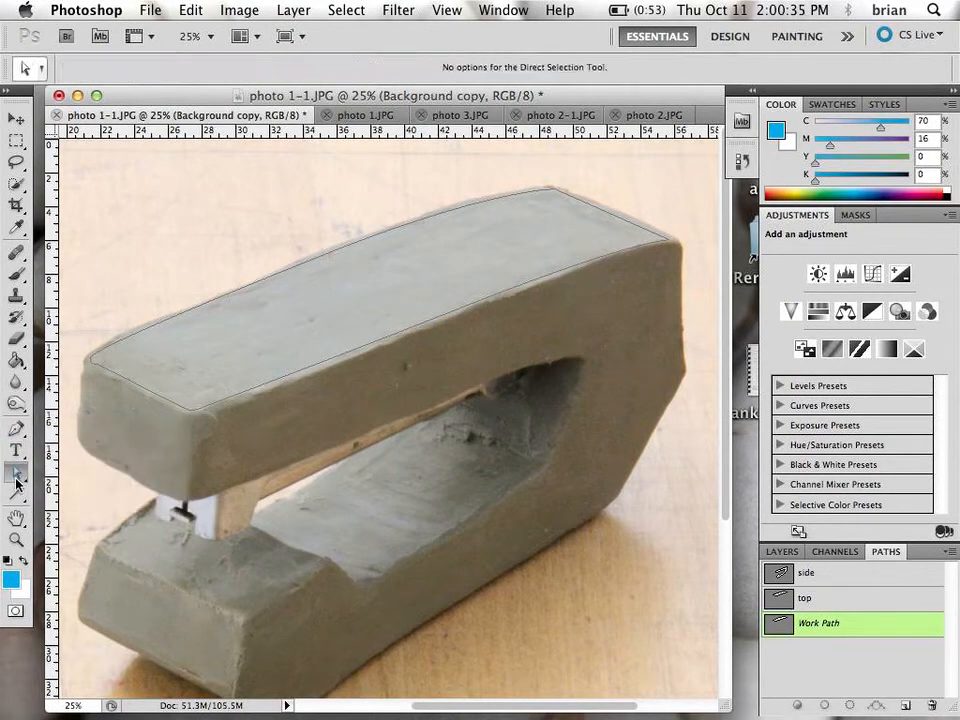
{"action": "left_click", "coordinate": [137, 340]}
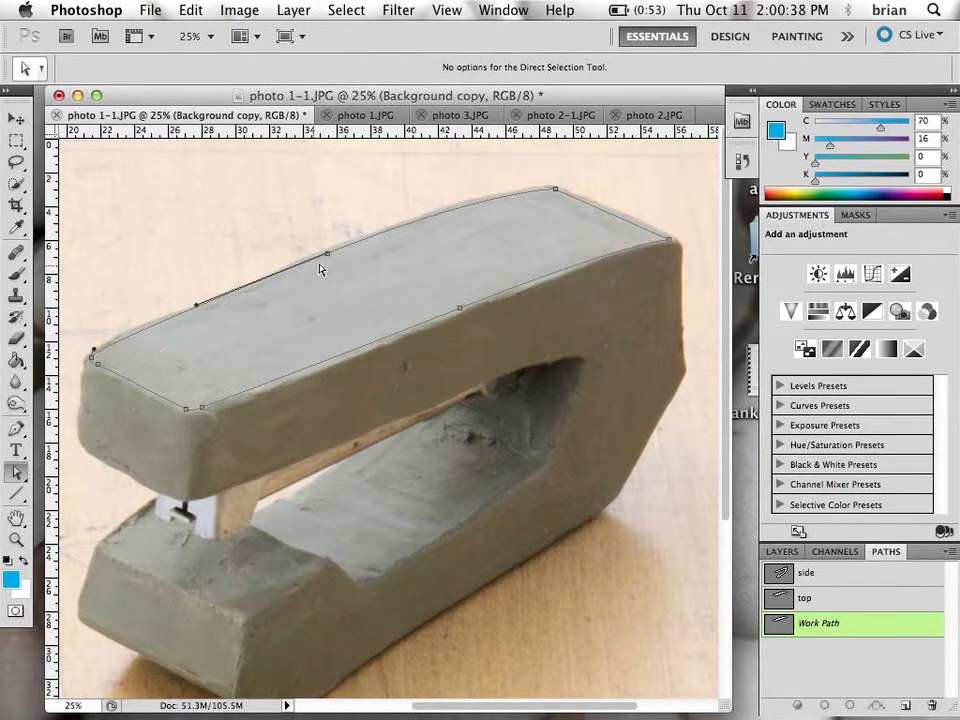
{"action": "left_click_drag", "start_coordinate": [327, 258], "coordinate": [473, 197]}
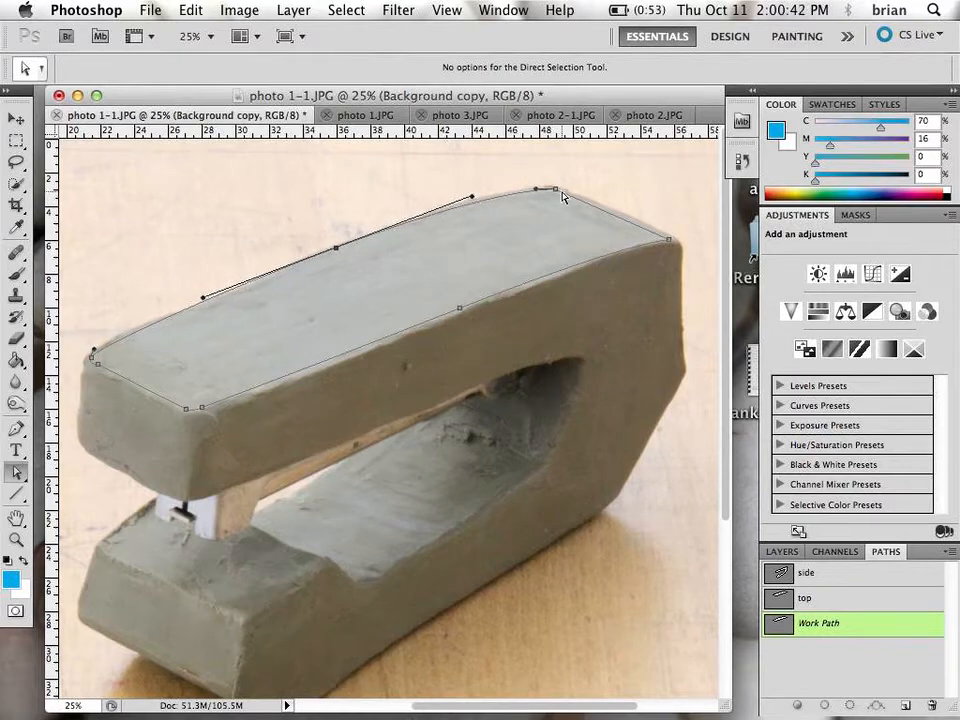
{"action": "left_click", "coordinate": [555, 189]}
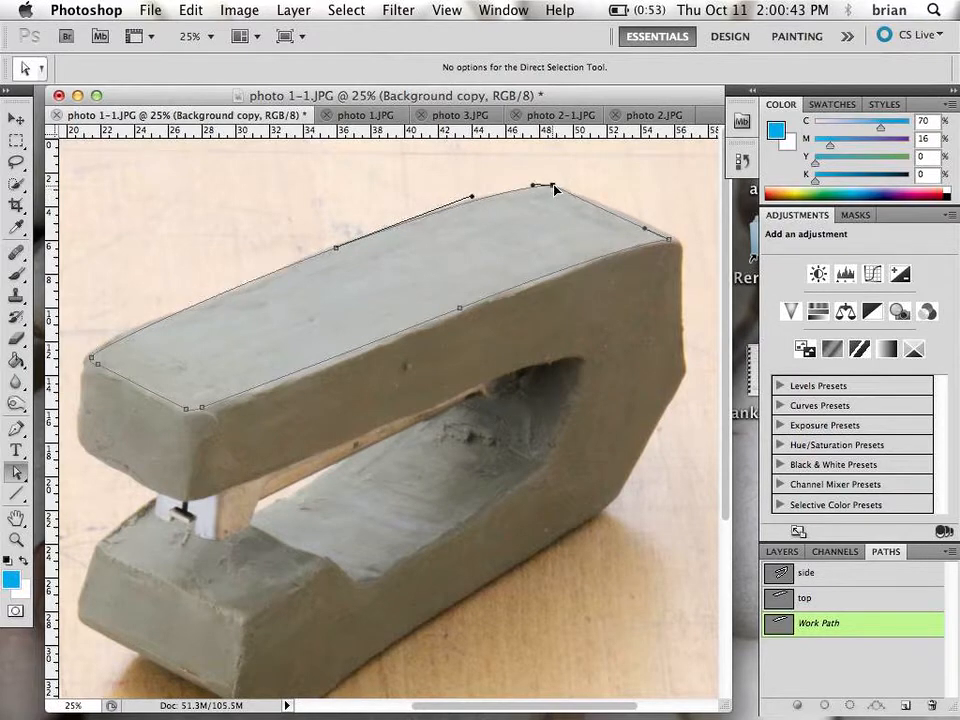
Reposition the near rear corner's anchor point and lengthen its direction handle so the path follows the top face's edge.
{"action": "left_click", "coordinate": [670, 244]}
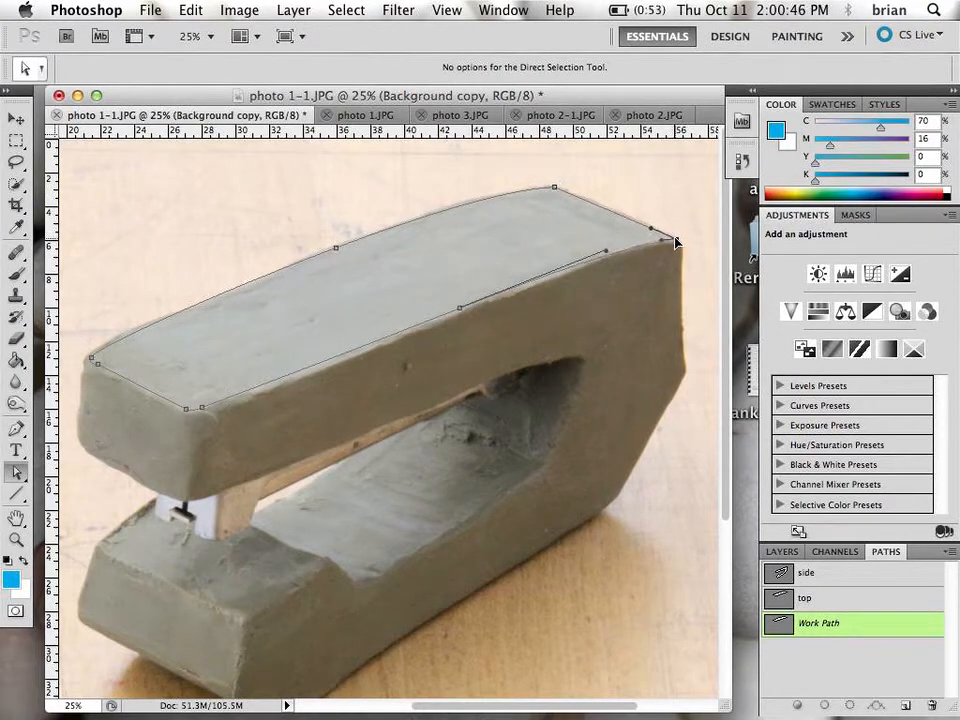
{"action": "left_click", "coordinate": [645, 242], "text": "super"}
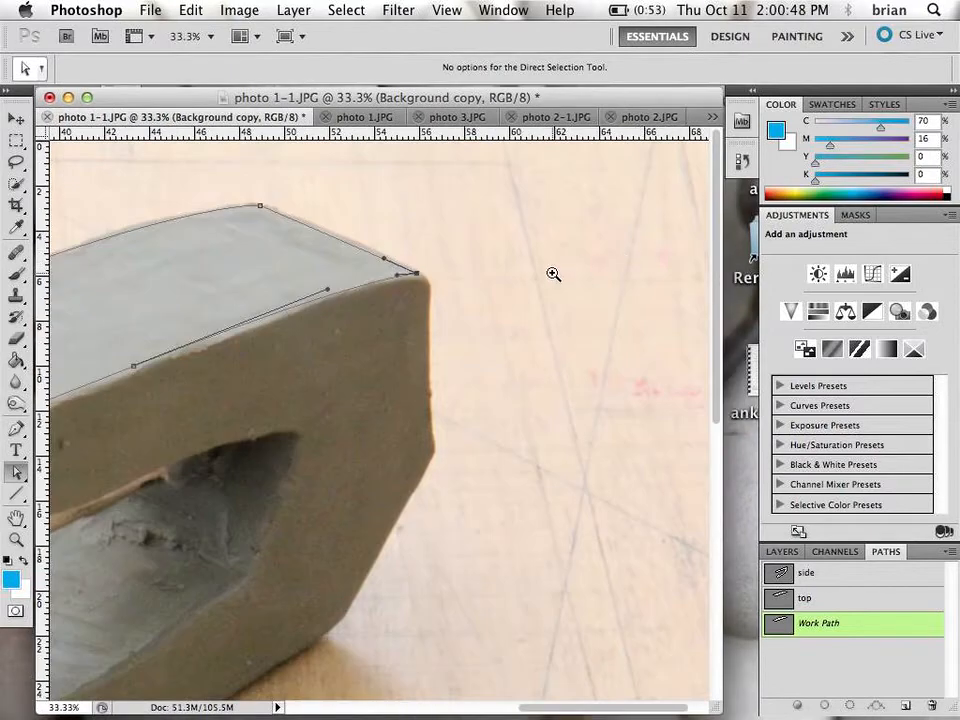
{"action": "left_click", "coordinate": [387, 318], "text": "super"}
{"action": "left_click", "coordinate": [381, 345], "text": "super"}
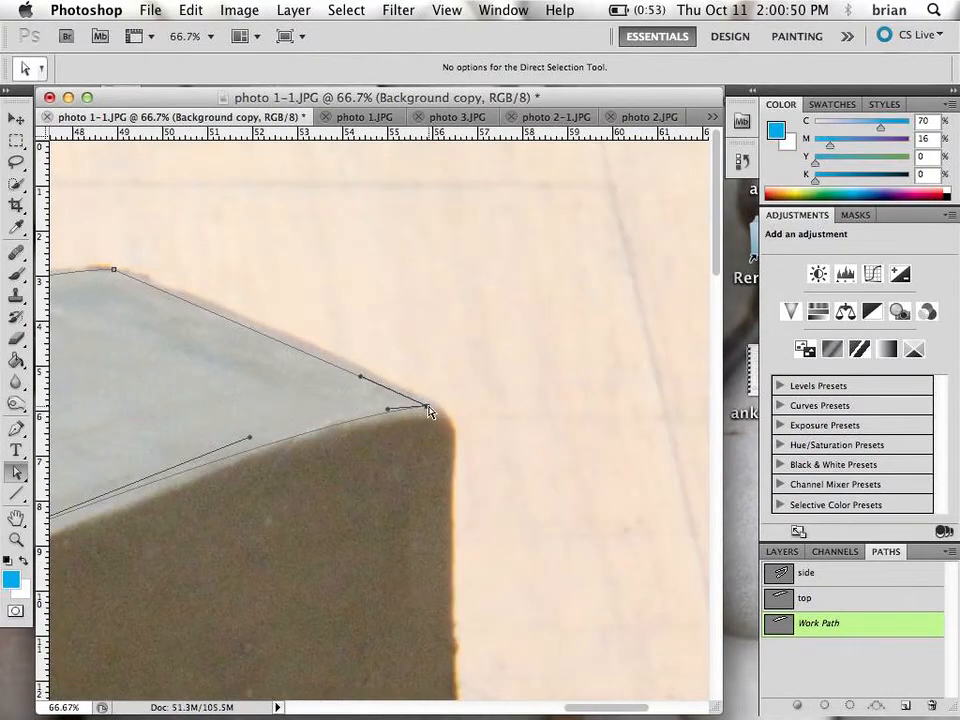
{"action": "left_click_drag", "start_coordinate": [427, 406], "coordinate": [373, 407]}
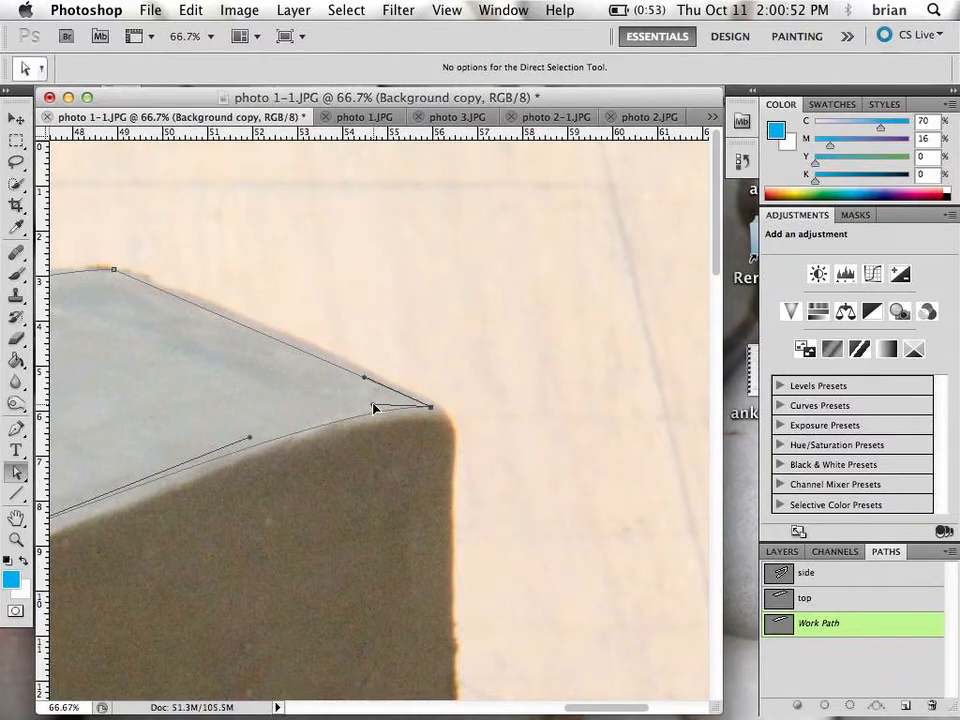
Refine the near front corner of the top face path by adjusting its anchor point and direction handle to match the rounding.
{"action": "left_click", "coordinate": [339, 467], "text": "alt+super"}
{"action": "left_click", "coordinate": [327, 462], "text": "alt+super"}
{"action": "left_click_drag", "start_coordinate": [268, 399], "coordinate": [540, 300]}
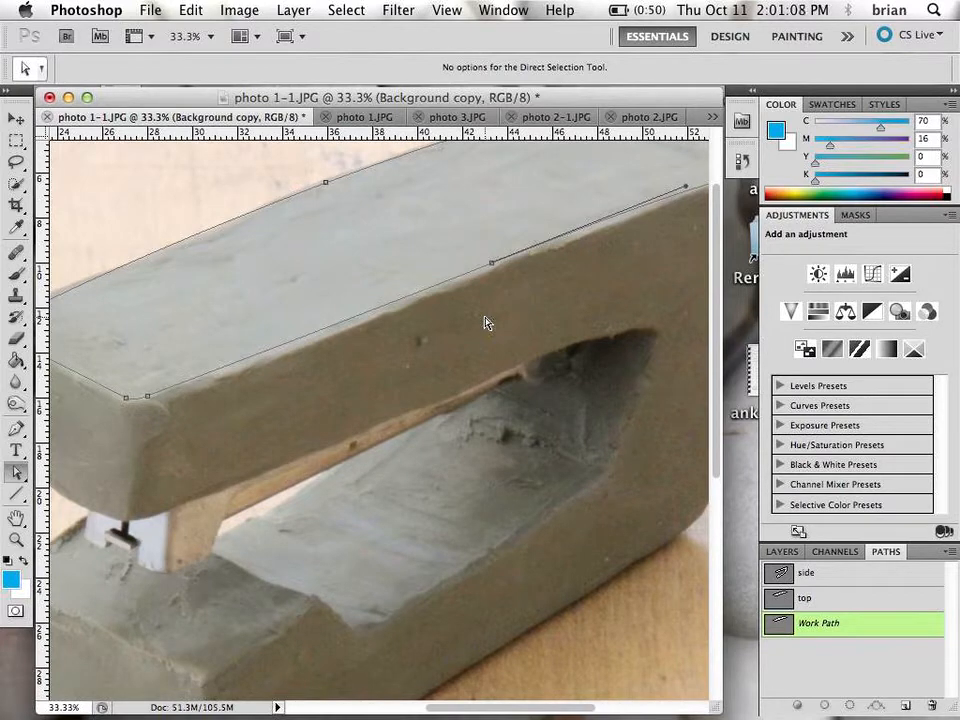
{"action": "left_click", "coordinate": [236, 421]}
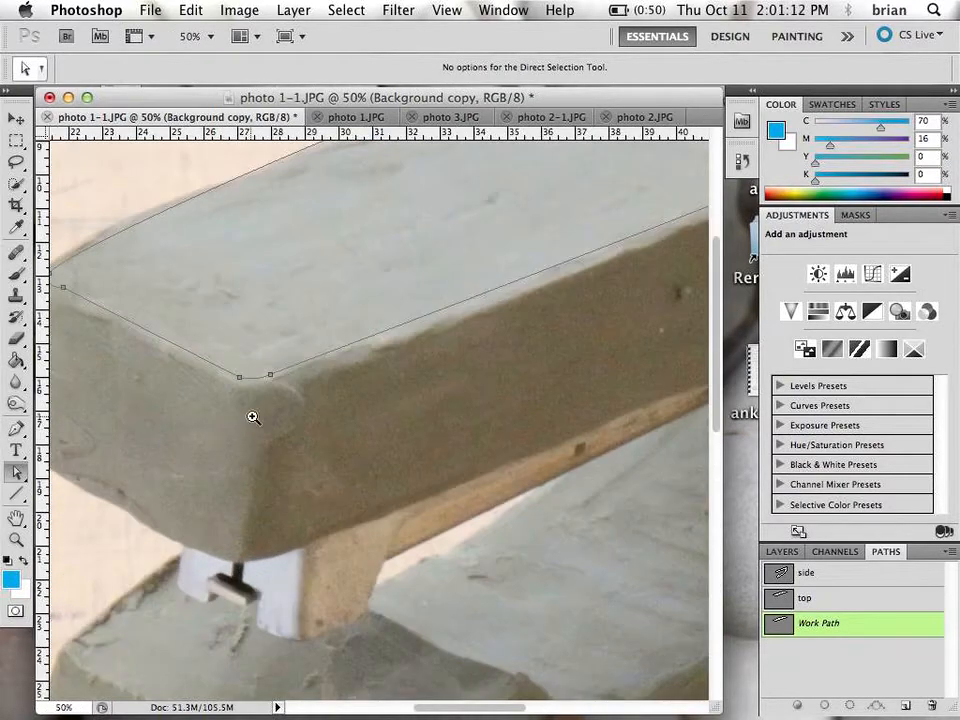
{"action": "left_click", "coordinate": [290, 405]}
{"action": "left_click", "coordinate": [345, 414]}
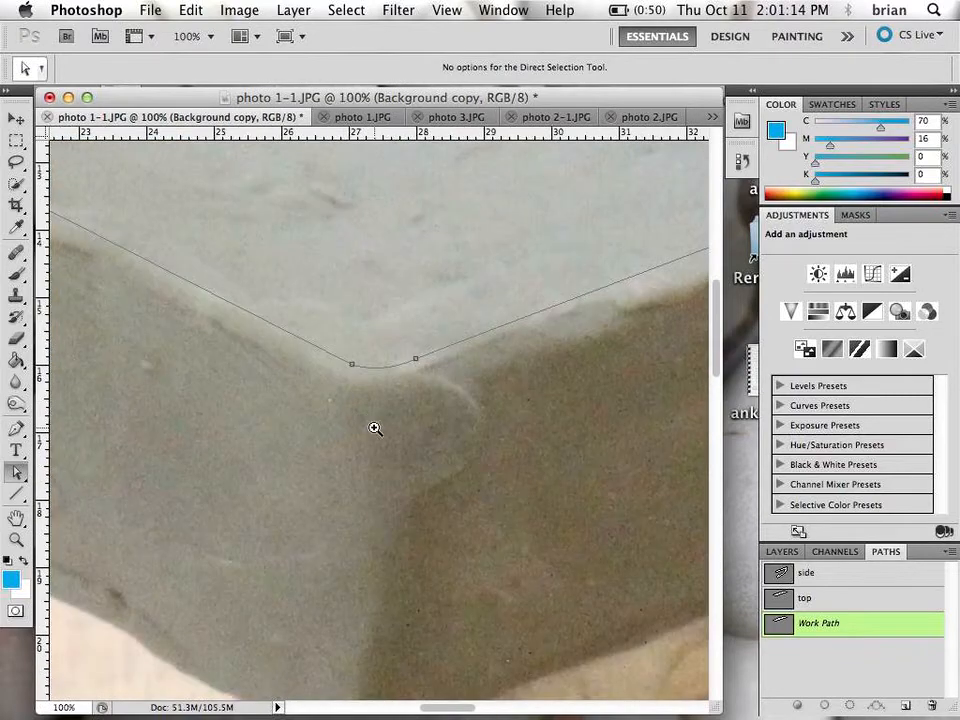
{"action": "left_click", "coordinate": [384, 421]}
{"action": "left_click_drag", "start_coordinate": [462, 288], "coordinate": [487, 285]}
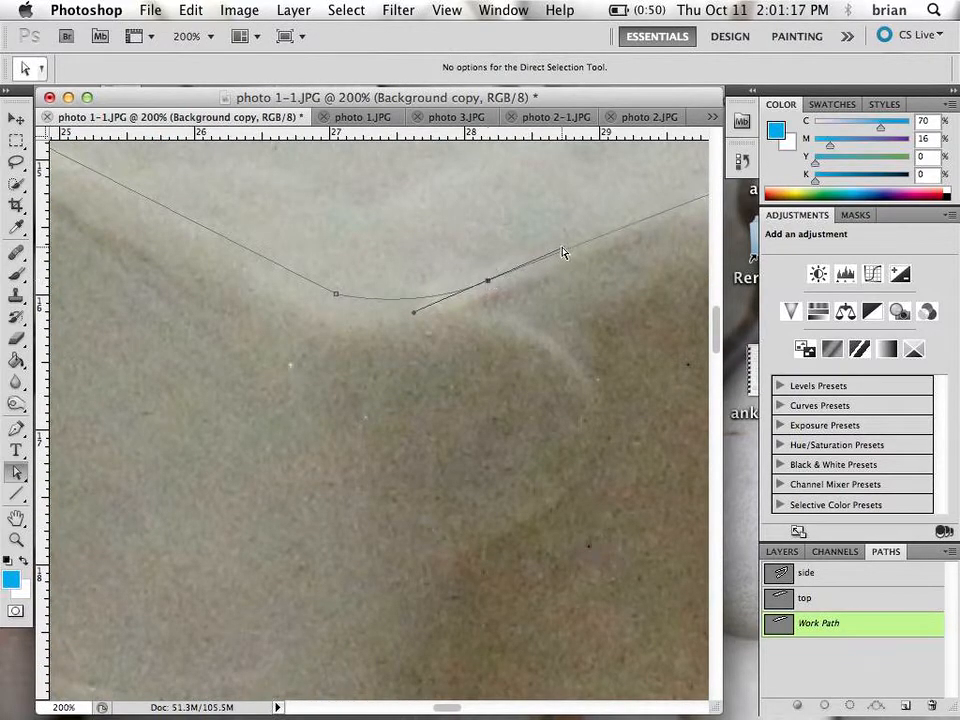
{"action": "left_click", "coordinate": [350, 362], "text": "alt"}
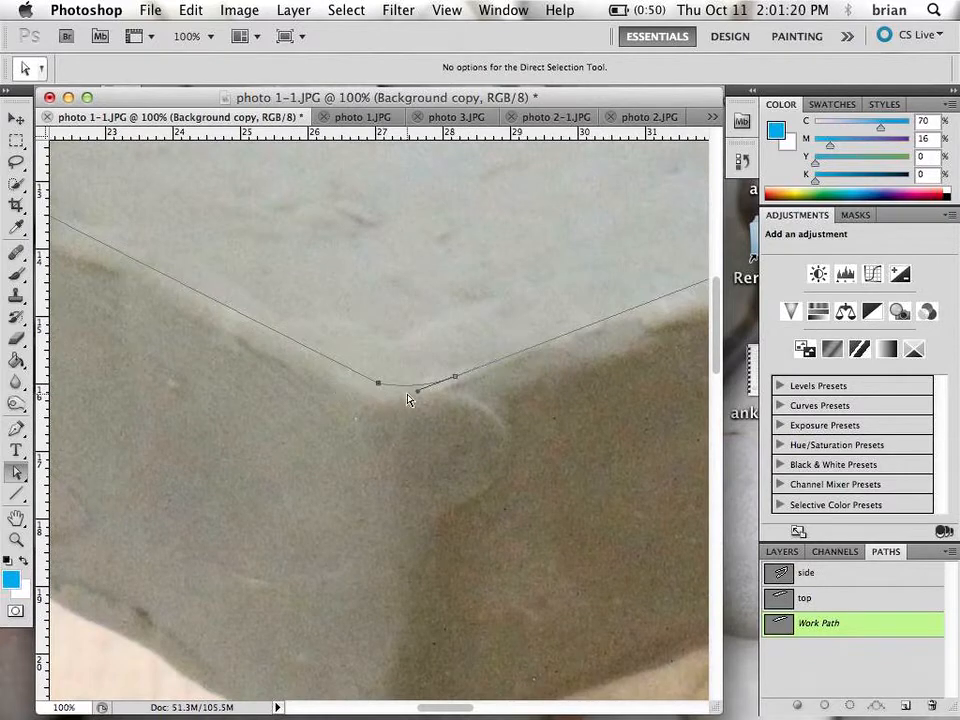
{"action": "left_click_drag", "start_coordinate": [419, 391], "coordinate": [409, 396]}
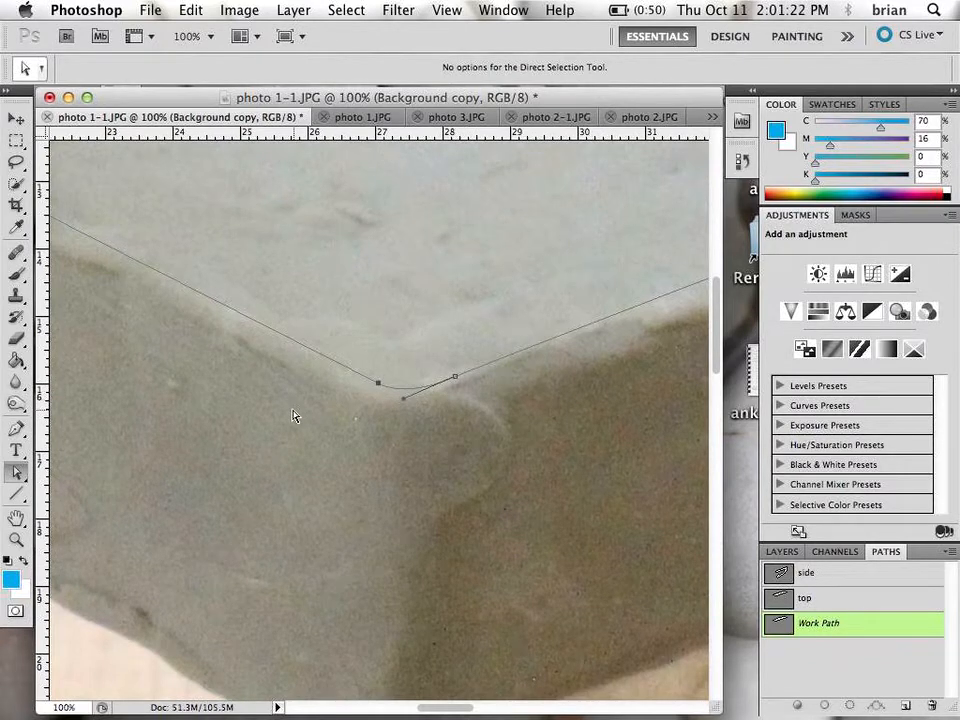
Reshape the rounded curve at the outer front corner of the path by pulling its anchor point's direction handle.
{"action": "left_click_drag", "start_coordinate": [197, 381], "coordinate": [611, 435]}
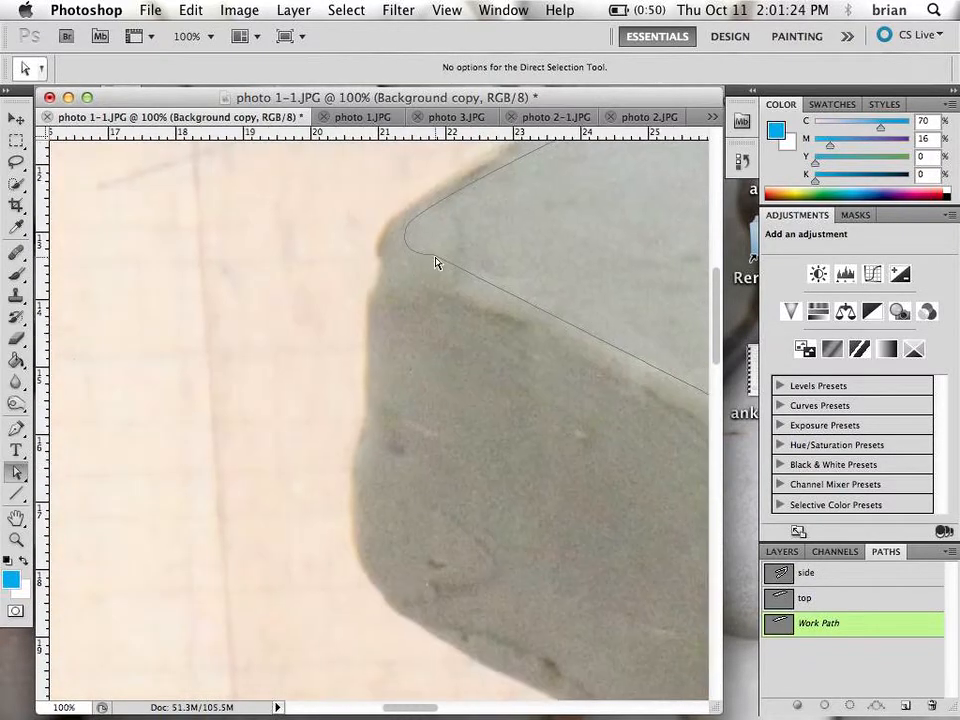
{"action": "left_click_drag", "start_coordinate": [372, 187], "coordinate": [428, 296]}
{"action": "left_click_drag", "start_coordinate": [495, 395], "coordinate": [218, 425]}
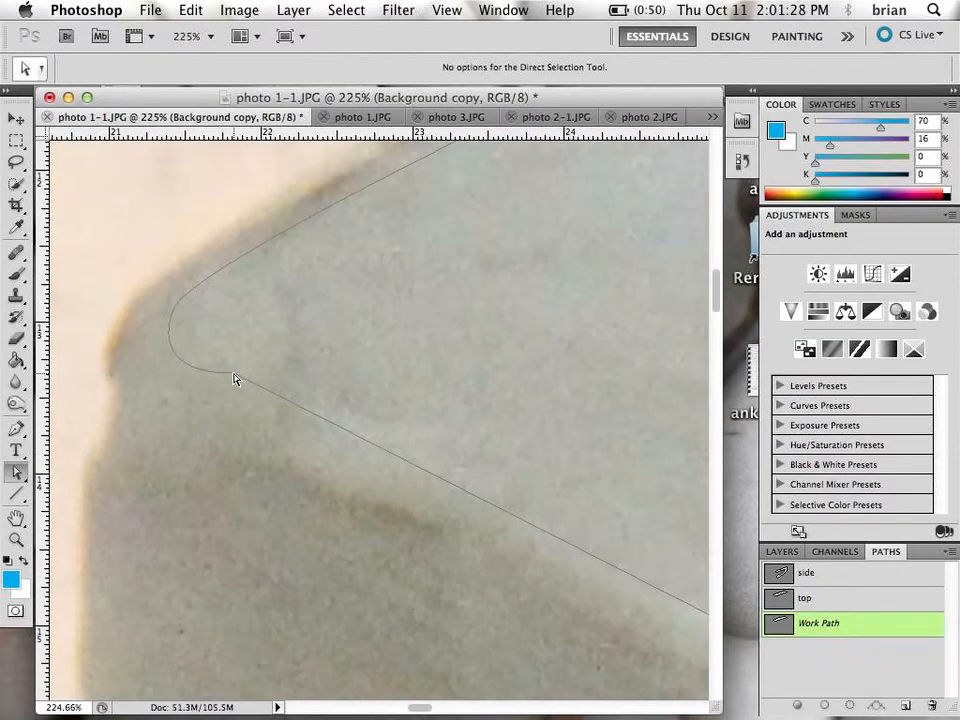
{"action": "left_click", "coordinate": [168, 326]}
{"action": "left_click_drag", "start_coordinate": [149, 388], "coordinate": [141, 327]}
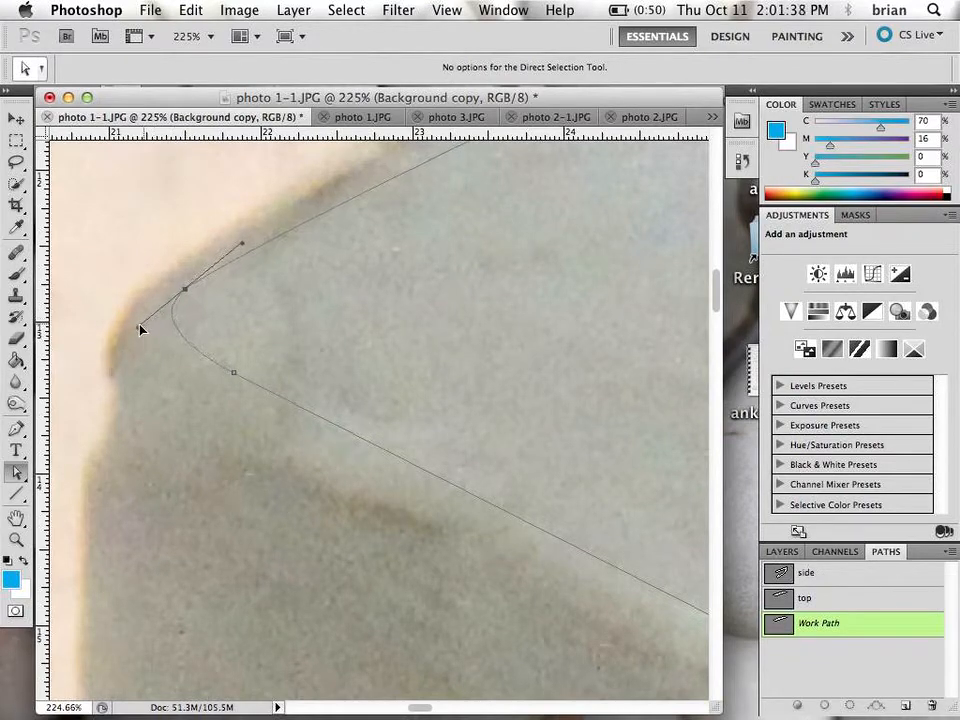
Nudge the far edge's middle anchor point and shorten its front direction handle so the curve fits the clay's edge.
{"action": "left_click", "coordinate": [381, 313], "text": "alt"}
{"action": "left_click", "coordinate": [459, 361], "text": "alt"}
{"action": "left_click", "coordinate": [495, 377], "text": "alt"}
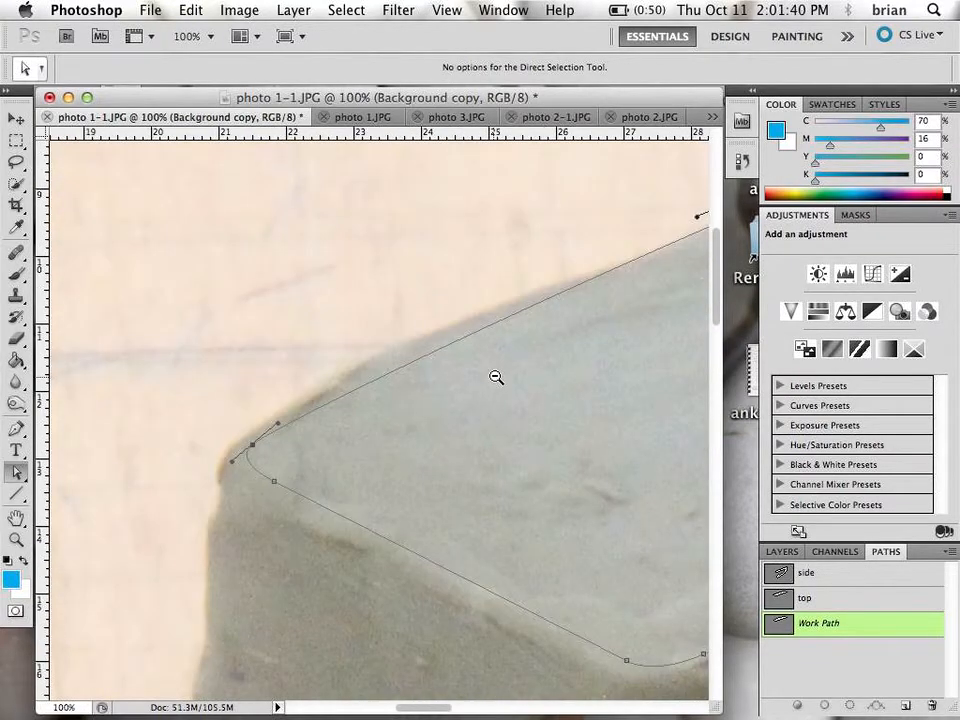
{"action": "left_click", "coordinate": [495, 377], "text": "alt"}
{"action": "left_click_drag", "start_coordinate": [589, 304], "coordinate": [361, 342]}
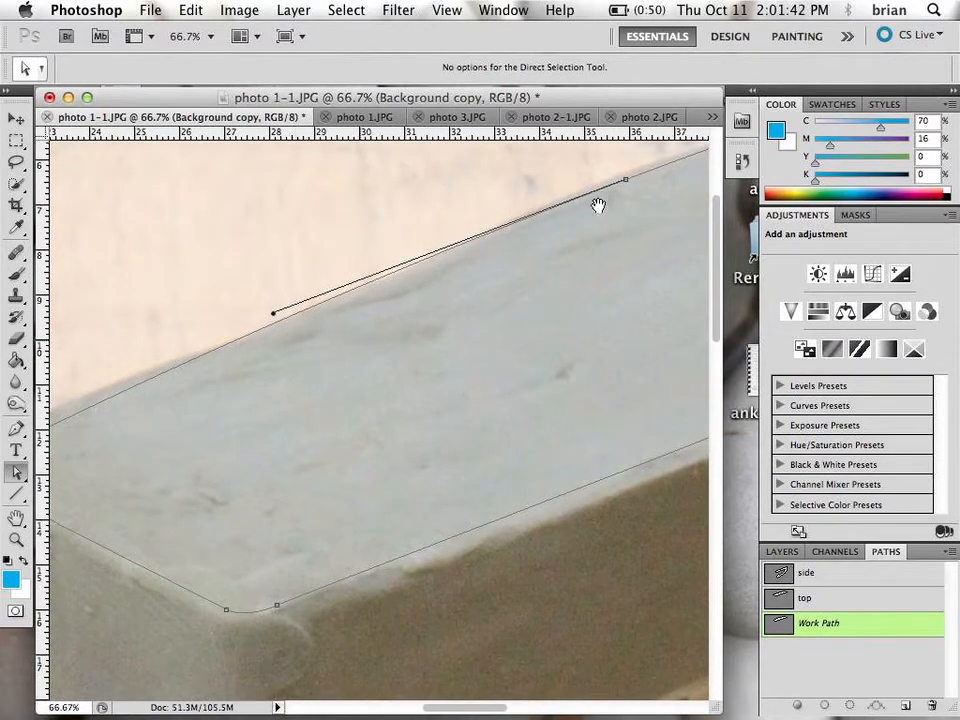
{"action": "left_click", "coordinate": [624, 185]}
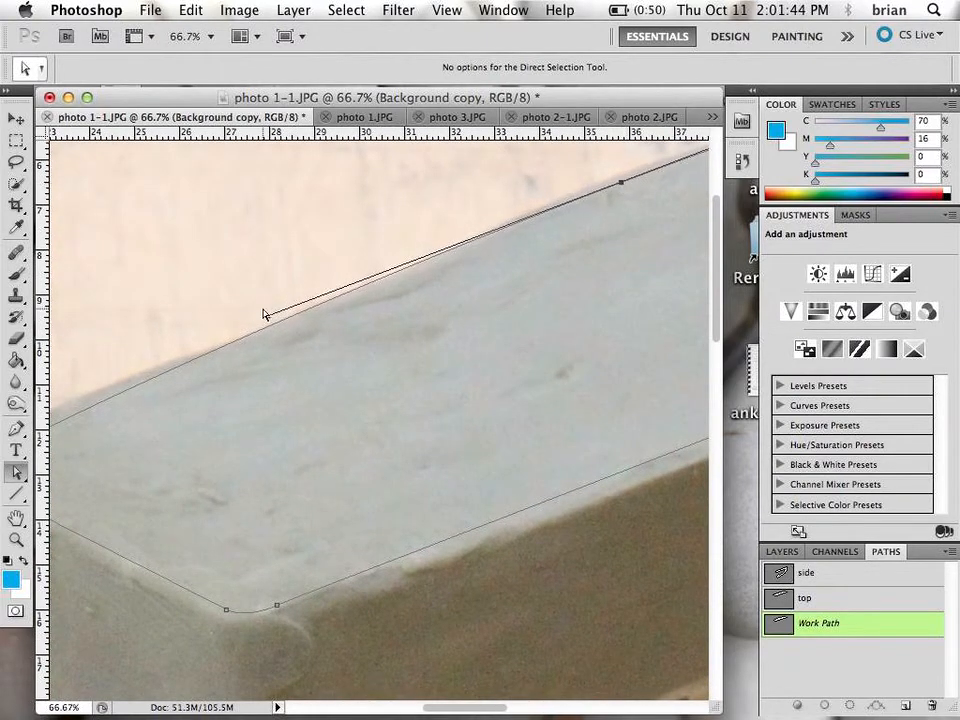
{"action": "left_click_drag", "start_coordinate": [283, 309], "coordinate": [336, 289]}
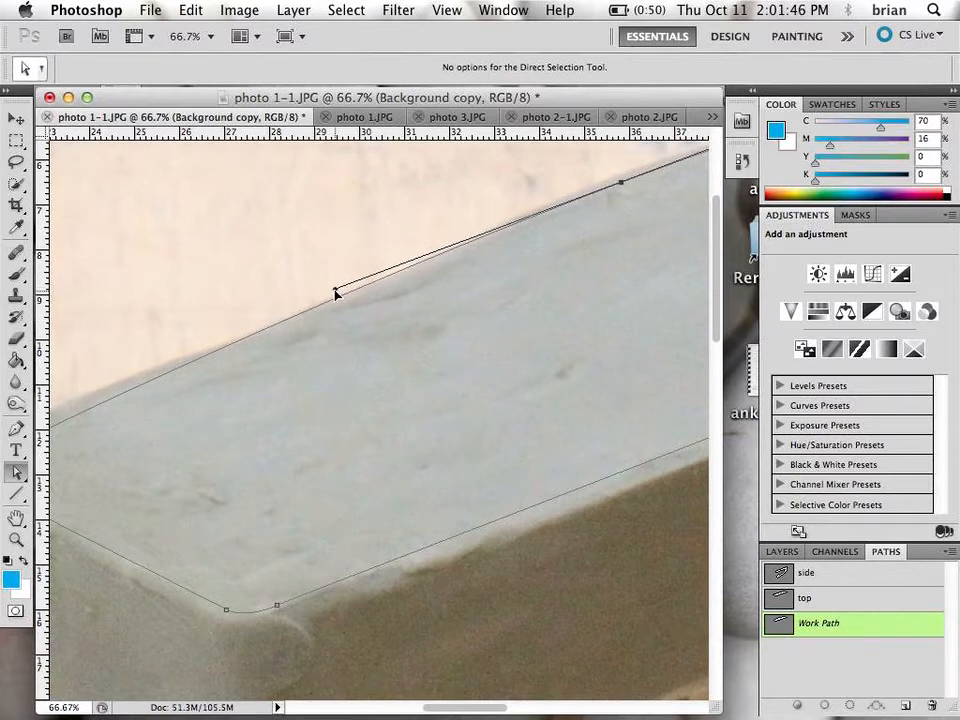
Save the refined work path under the name "top2" and load it as a selection of the top face.
{"action": "left_click_drag", "start_coordinate": [305, 392], "coordinate": [495, 386]}
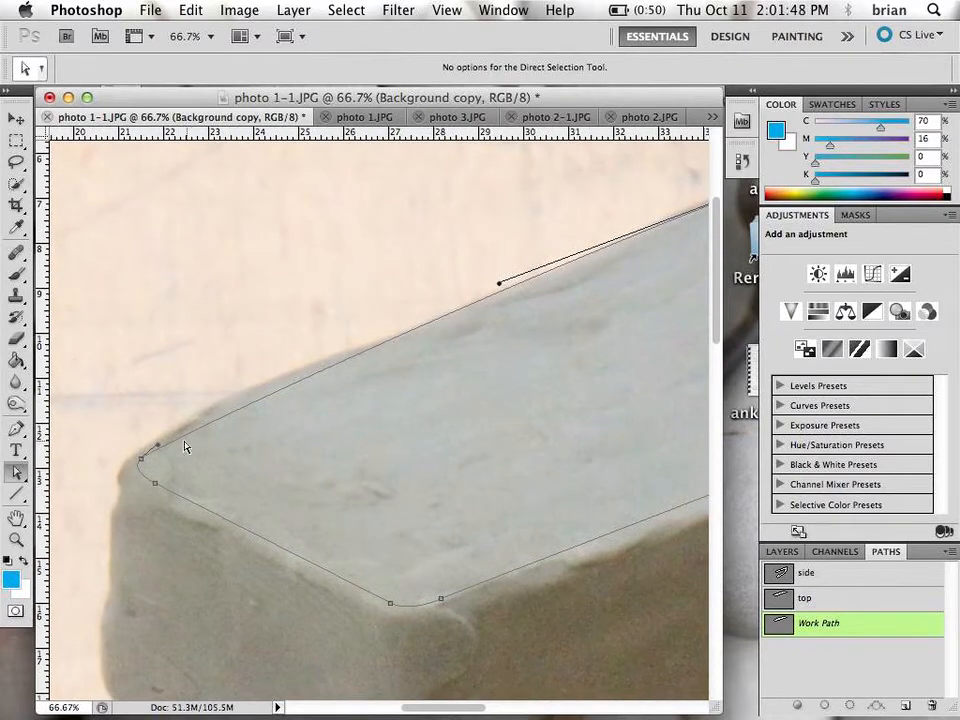
{"action": "left_click", "coordinate": [543, 336], "text": "alt"}
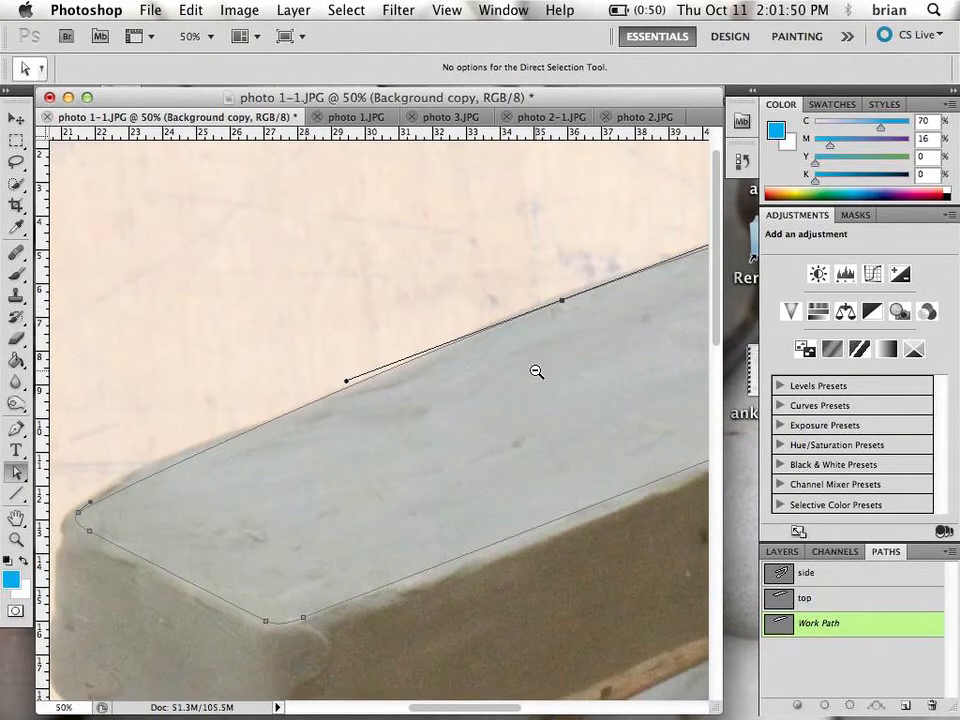
{"action": "left_click", "coordinate": [536, 373], "text": "alt"}
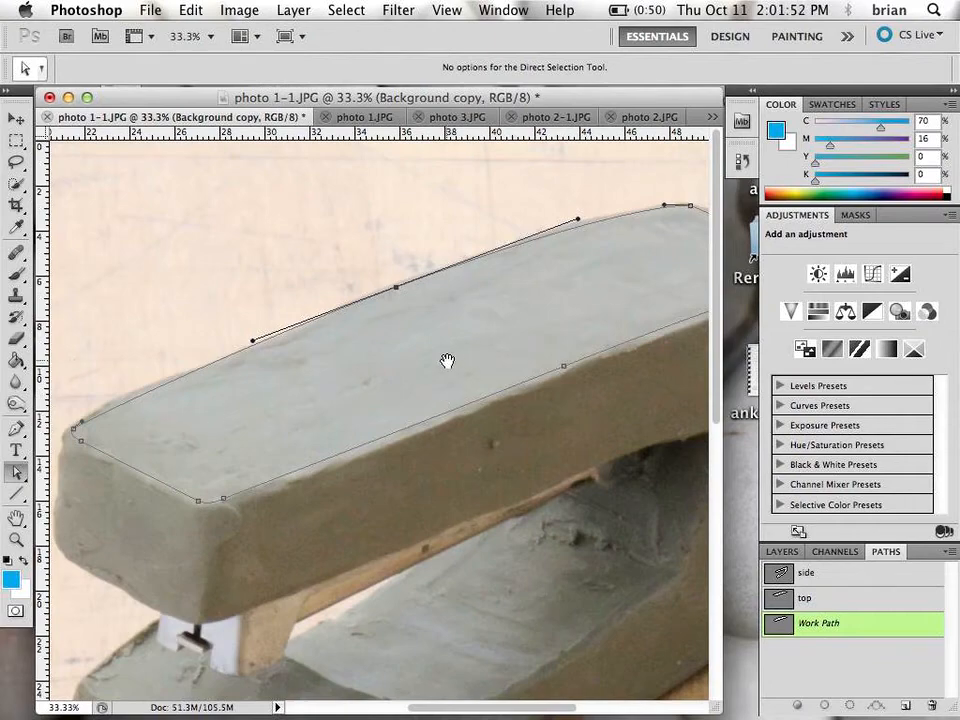
{"action": "left_click_drag", "start_coordinate": [474, 384], "coordinate": [455, 290]}
{"action": "left_click", "coordinate": [463, 296], "text": "alt"}
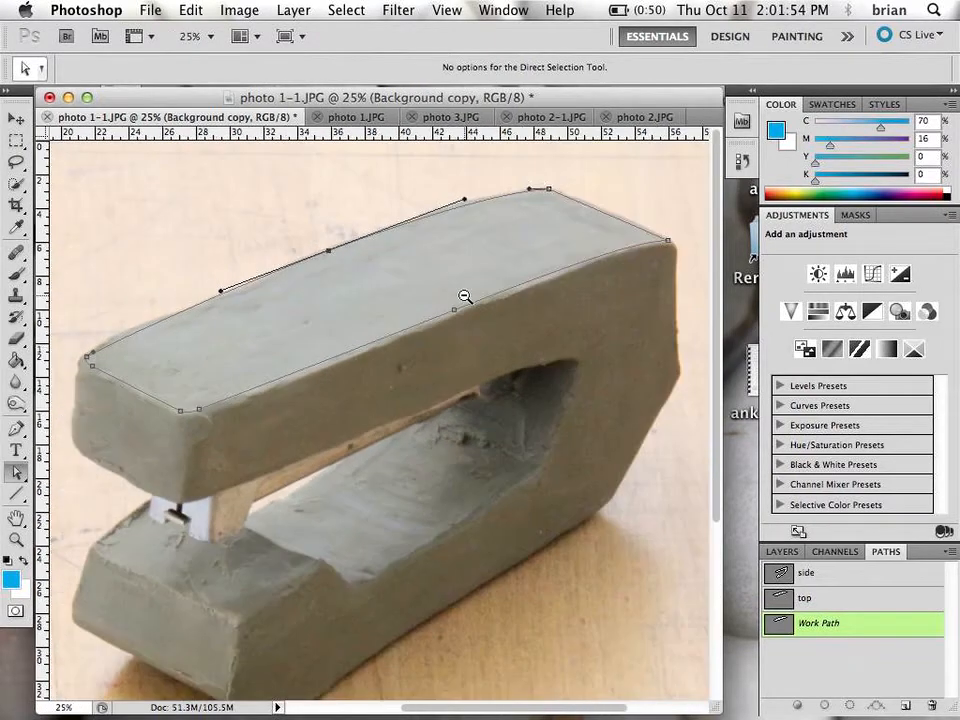
{"action": "double_click", "coordinate": [814, 630]}
{"action": "type", "text": "top2"}
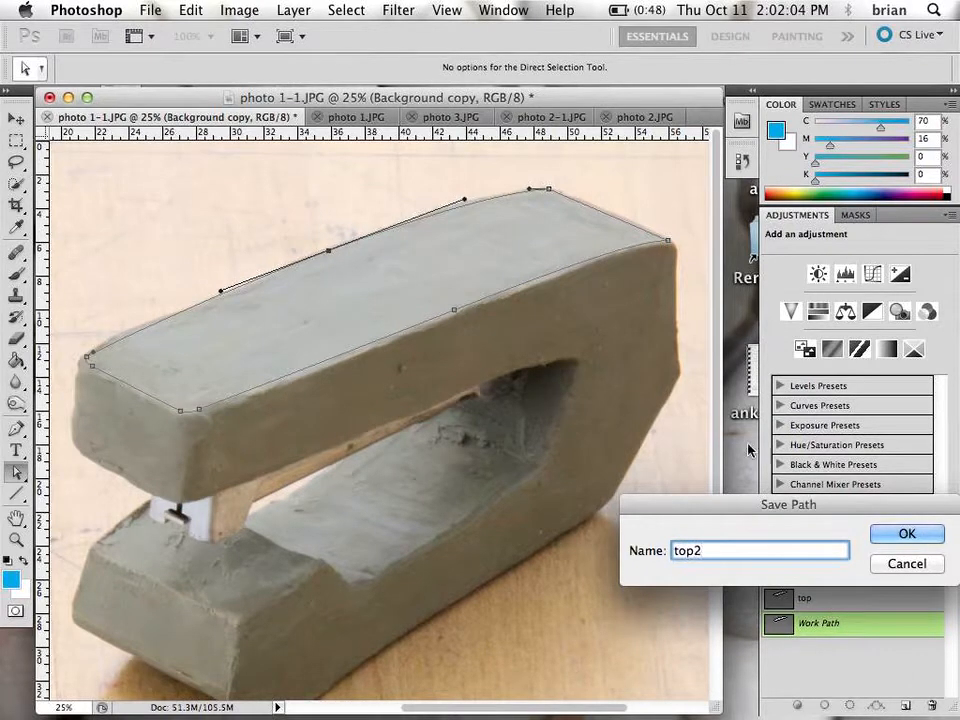
{"action": "left_click", "coordinate": [898, 535]}
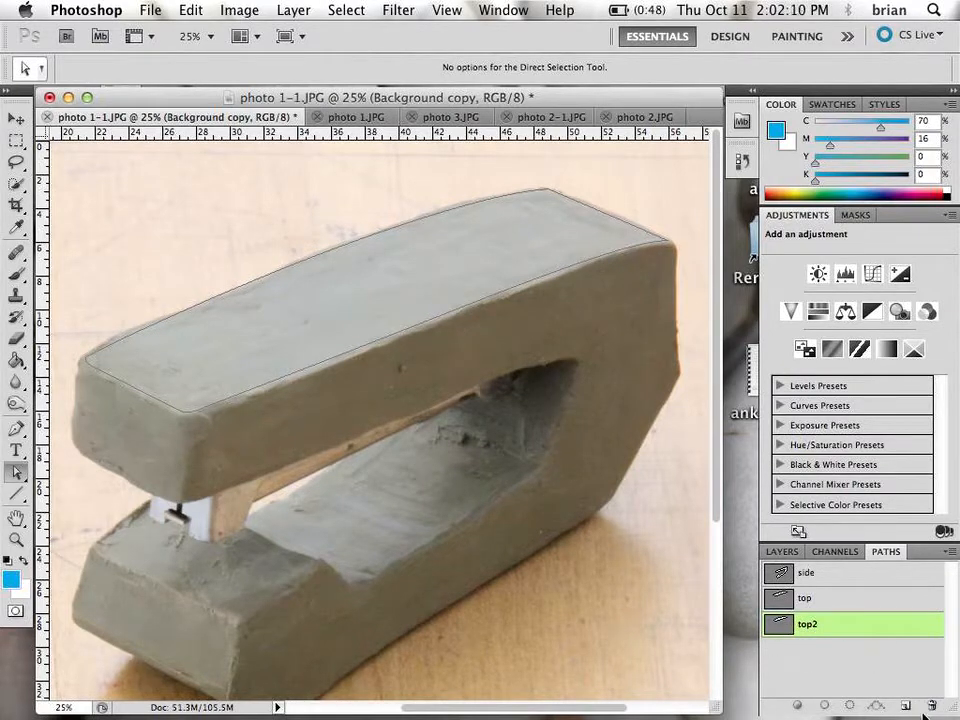
{"action": "left_click", "coordinate": [849, 707]}
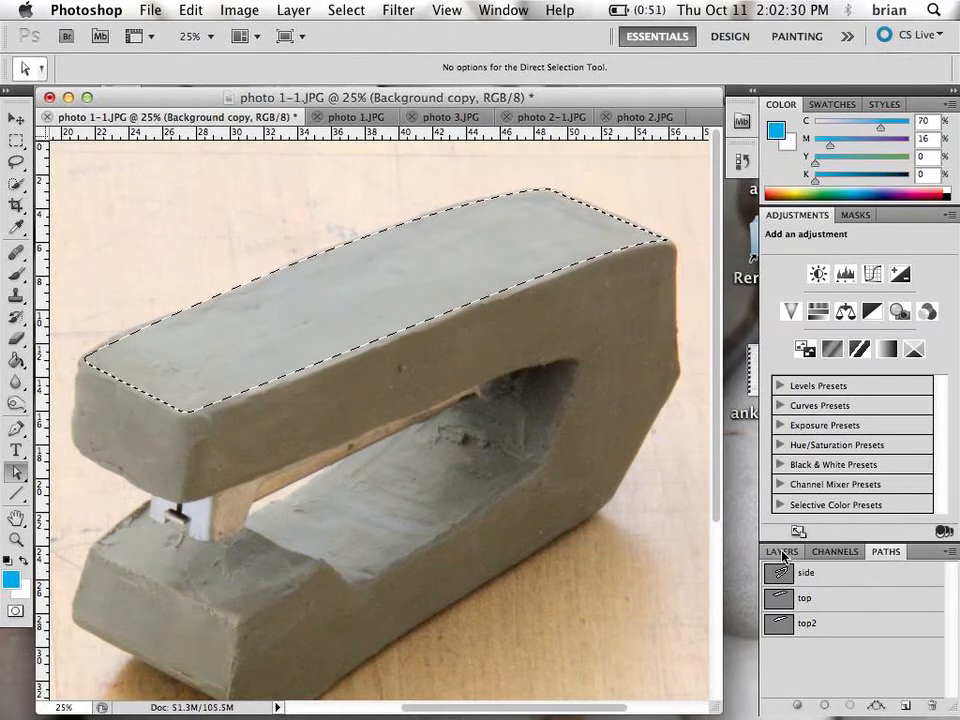
Detach the Channels panel from its group and close it, keeping Layers and Paths together with the saved paths shown.
{"action": "left_click_drag", "start_coordinate": [805, 552], "coordinate": [514, 272]}
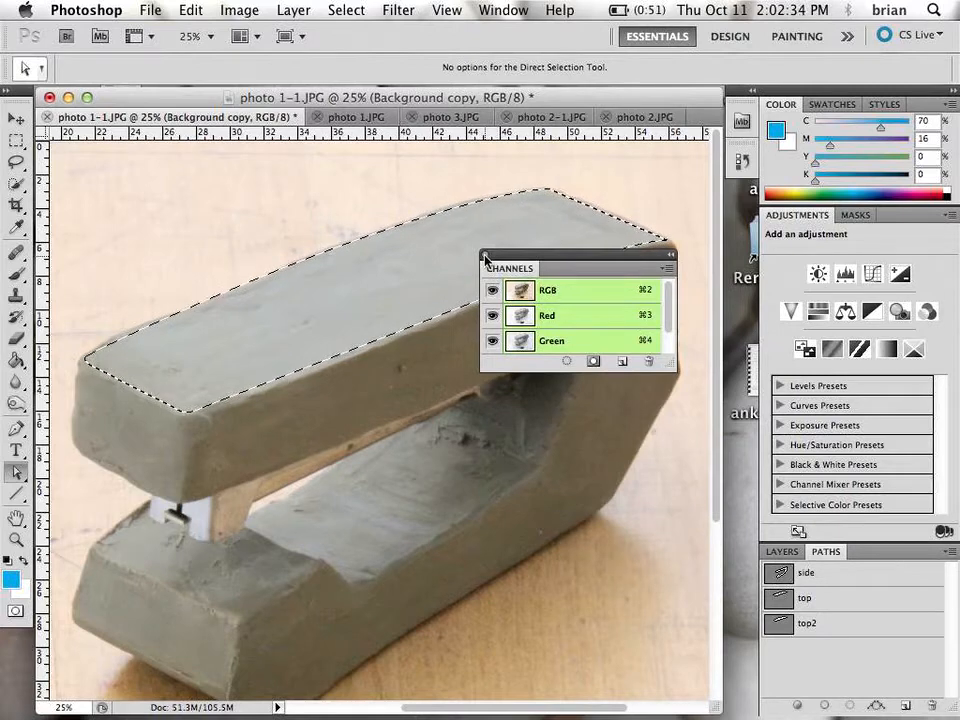
{"action": "left_click", "coordinate": [485, 254]}
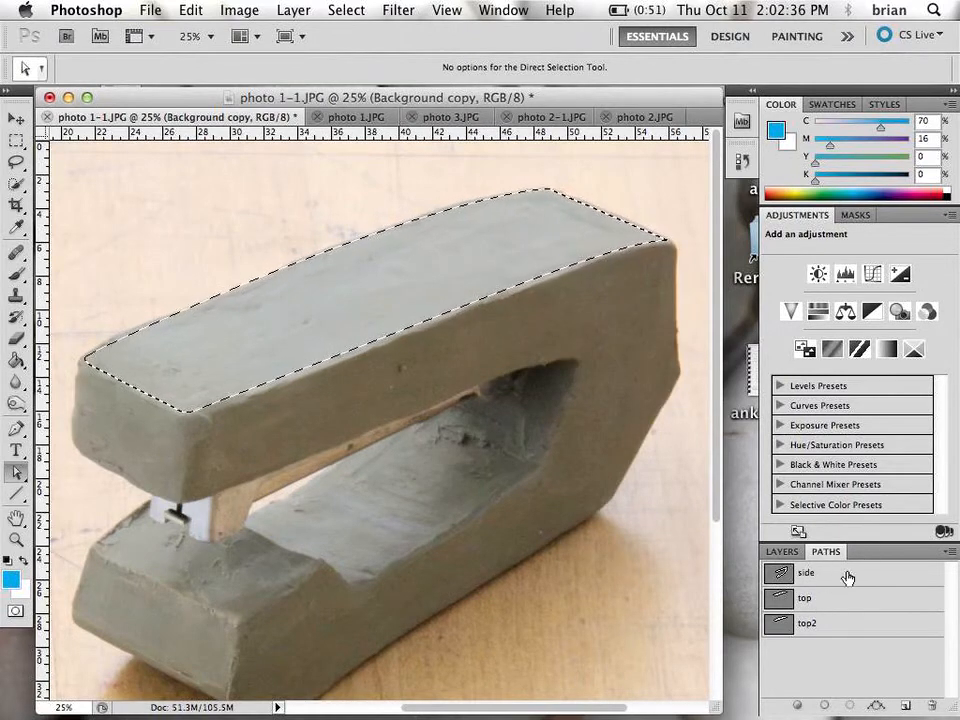
{"action": "left_click", "coordinate": [783, 555]}
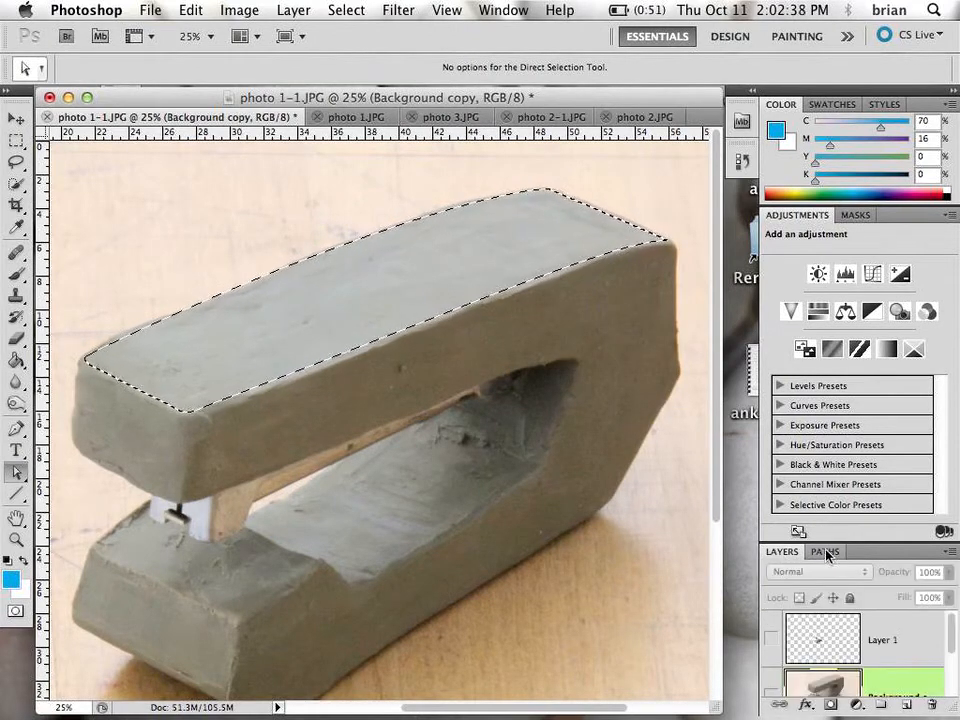
{"action": "left_click", "coordinate": [825, 552]}
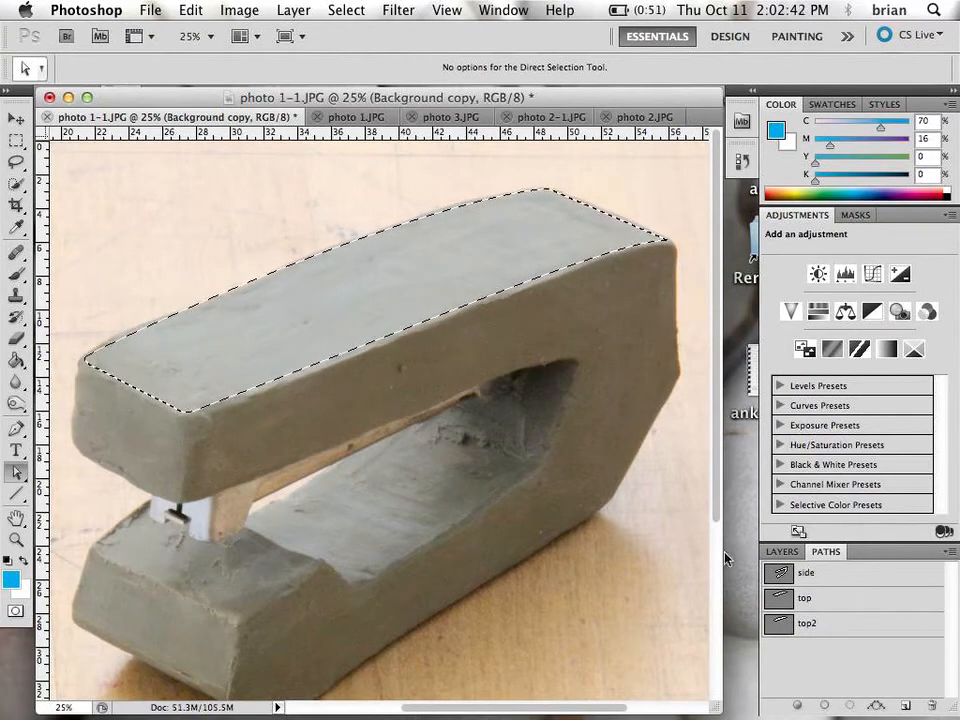
Show the layers, float the Layers and Paths group over the image and enlarge it to fit all three layers.
{"action": "left_click", "coordinate": [783, 552]}
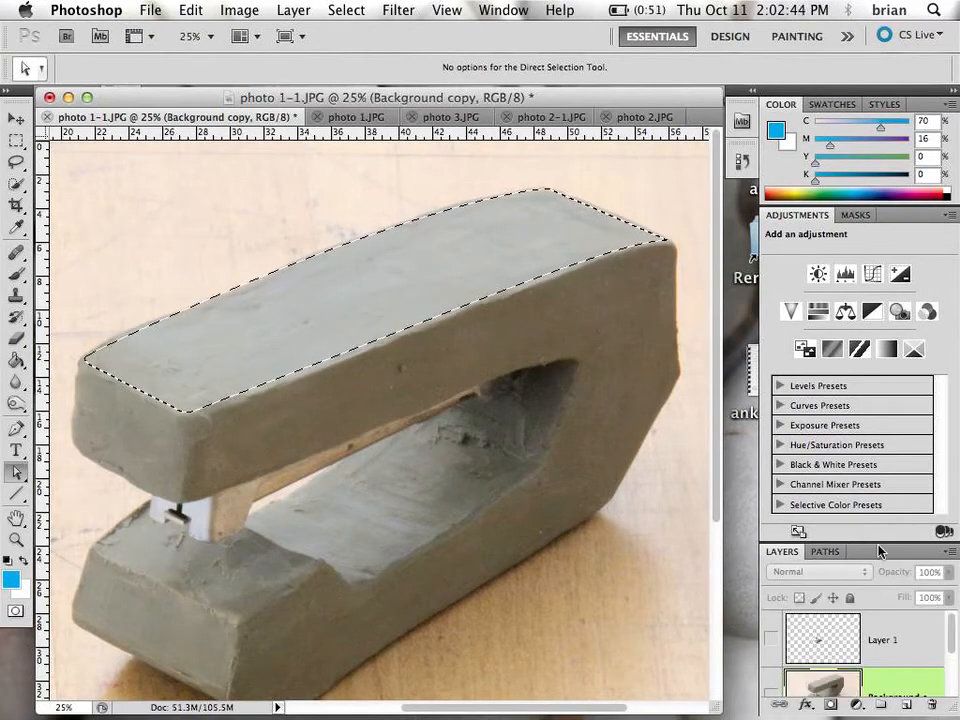
{"action": "left_click", "coordinate": [947, 552]}
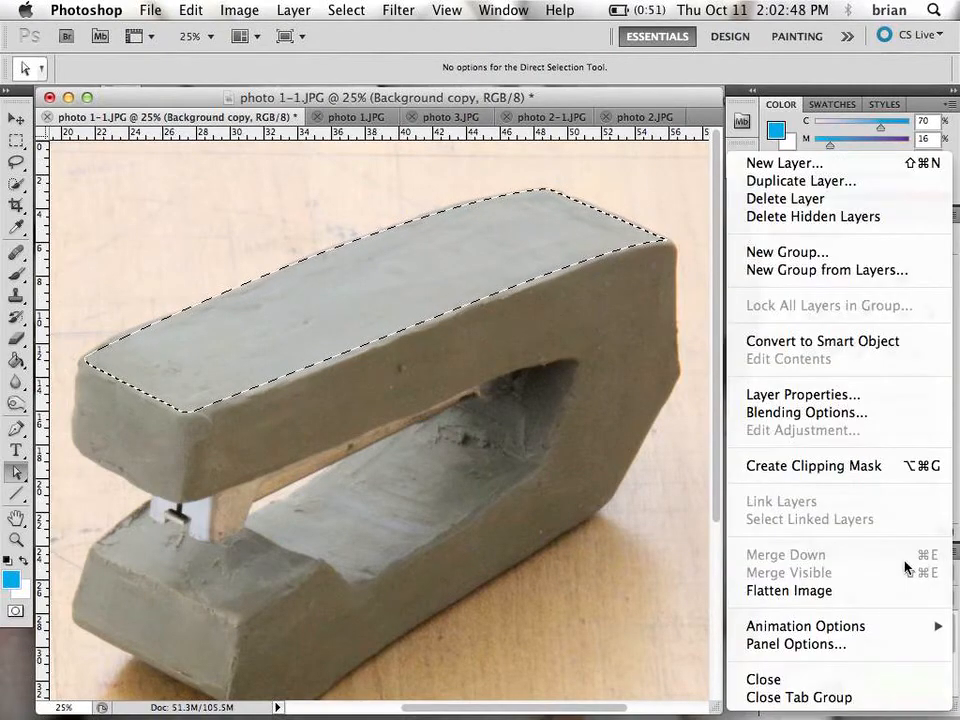
{"action": "left_click", "coordinate": [889, 558]}
{"action": "left_click_drag", "start_coordinate": [889, 558], "coordinate": [615, 189]}
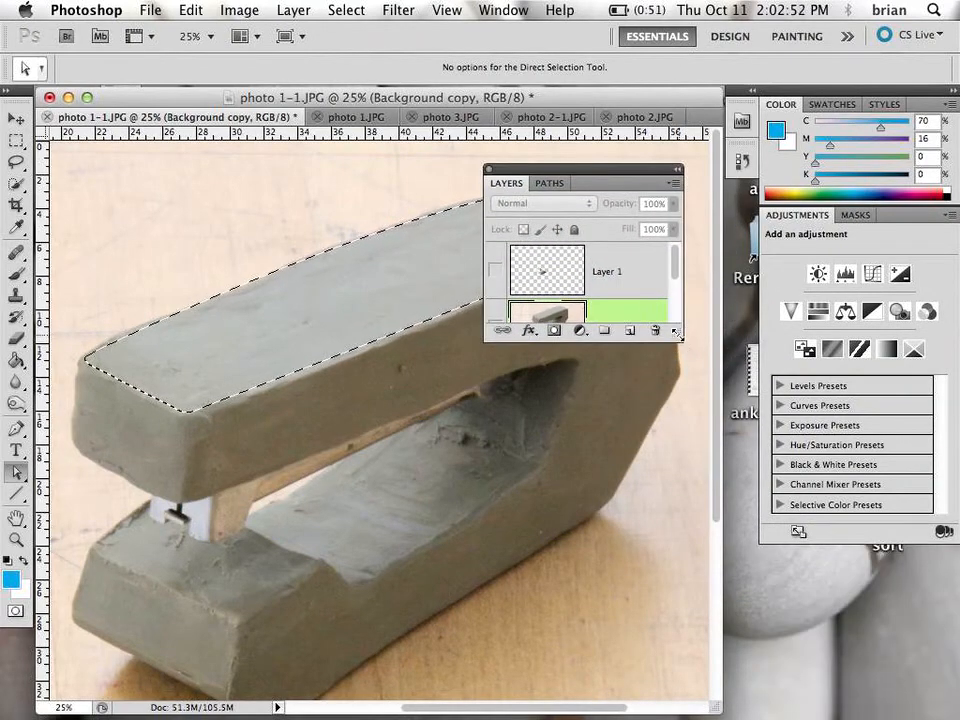
{"action": "left_click_drag", "start_coordinate": [677, 334], "coordinate": [725, 430]}
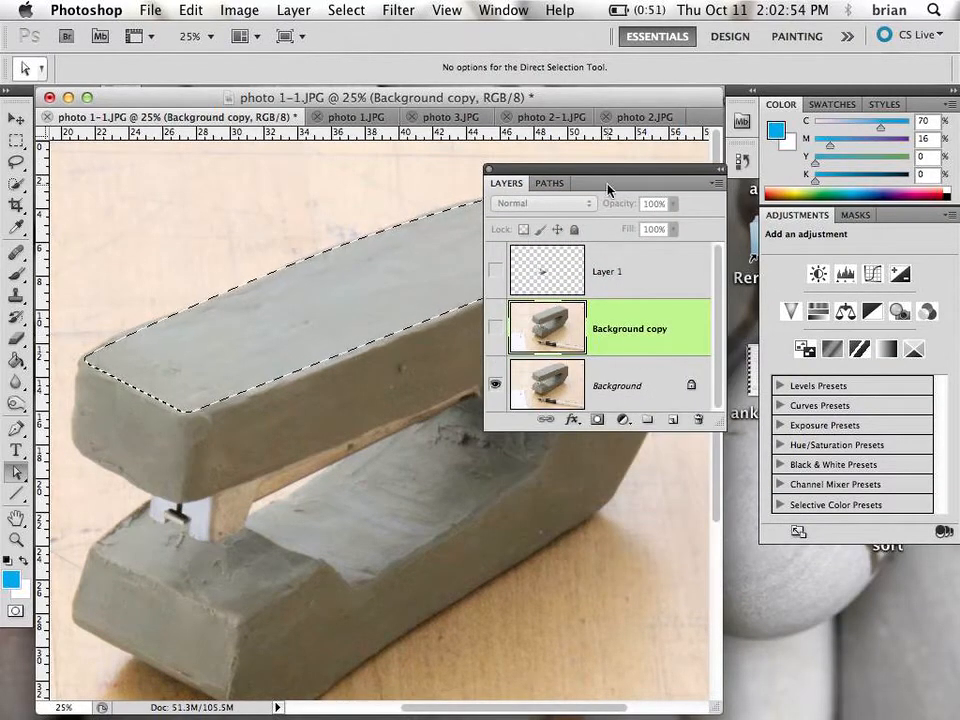
{"action": "left_click_drag", "start_coordinate": [603, 175], "coordinate": [702, 357]}
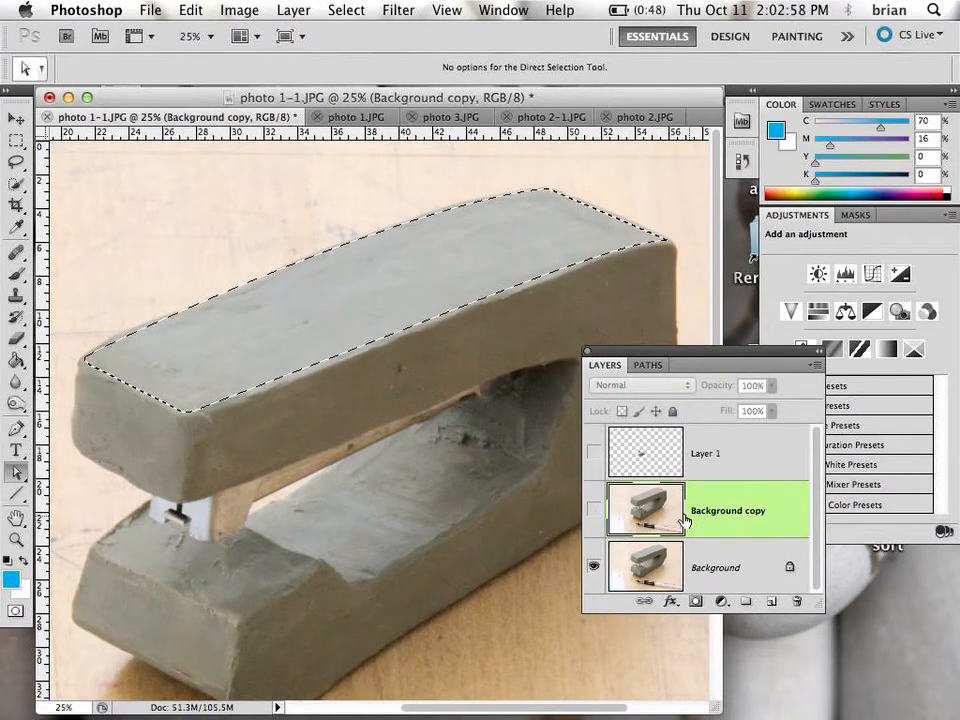
Compare the retouched Background copy with the original Background by toggling their visibility, ending with only Background shown and selected.
{"action": "left_click", "coordinate": [595, 513]}
{"action": "left_click", "coordinate": [595, 567]}
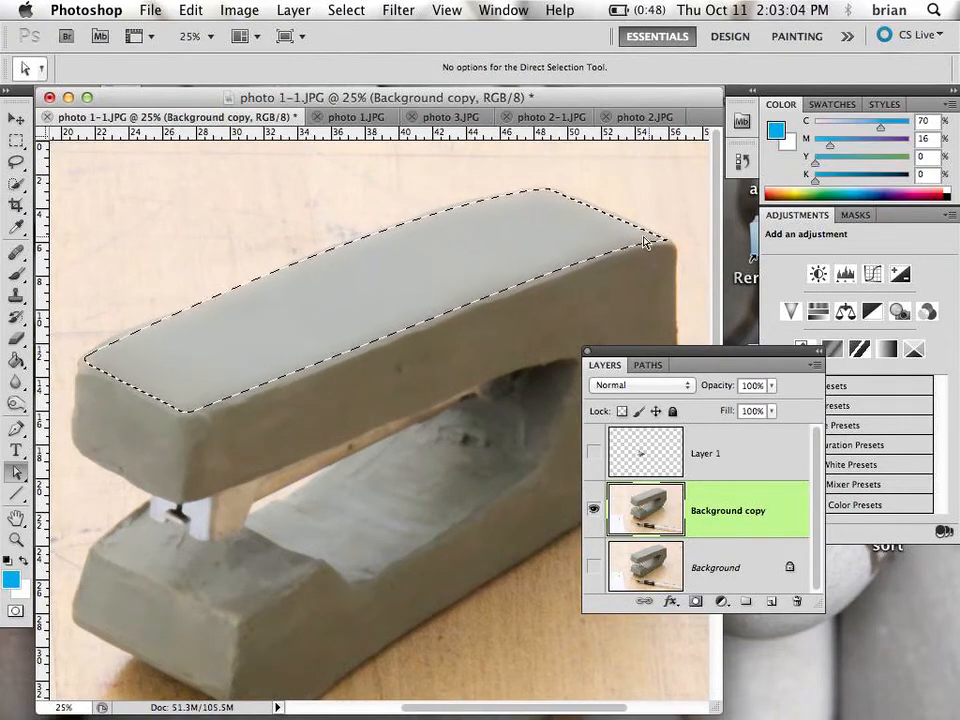
{"action": "left_click", "coordinate": [595, 510]}
{"action": "left_click", "coordinate": [666, 568]}
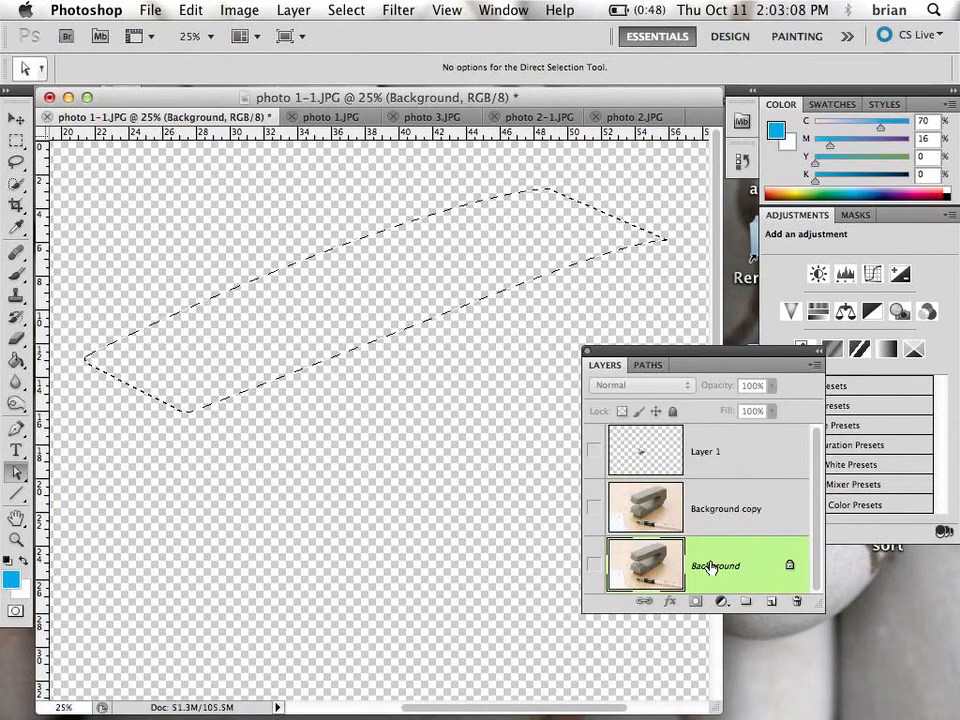
{"action": "left_click", "coordinate": [594, 565]}
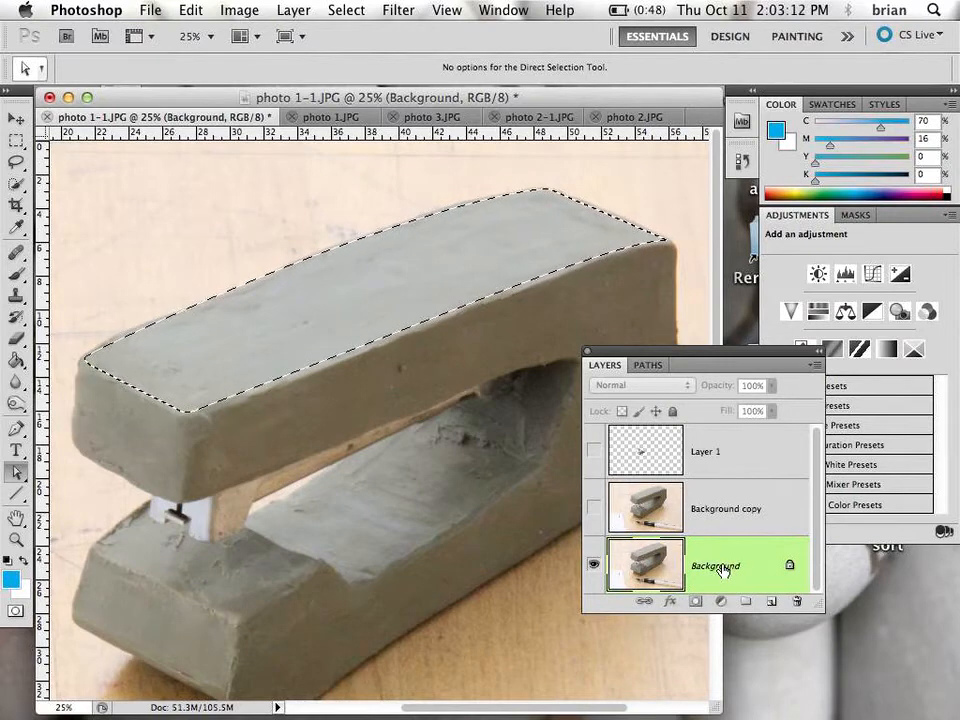
Duplicate the Background layer and hide the original so only the new duplicate is shown.
{"action": "left_click_drag", "start_coordinate": [731, 570], "coordinate": [770, 601]}
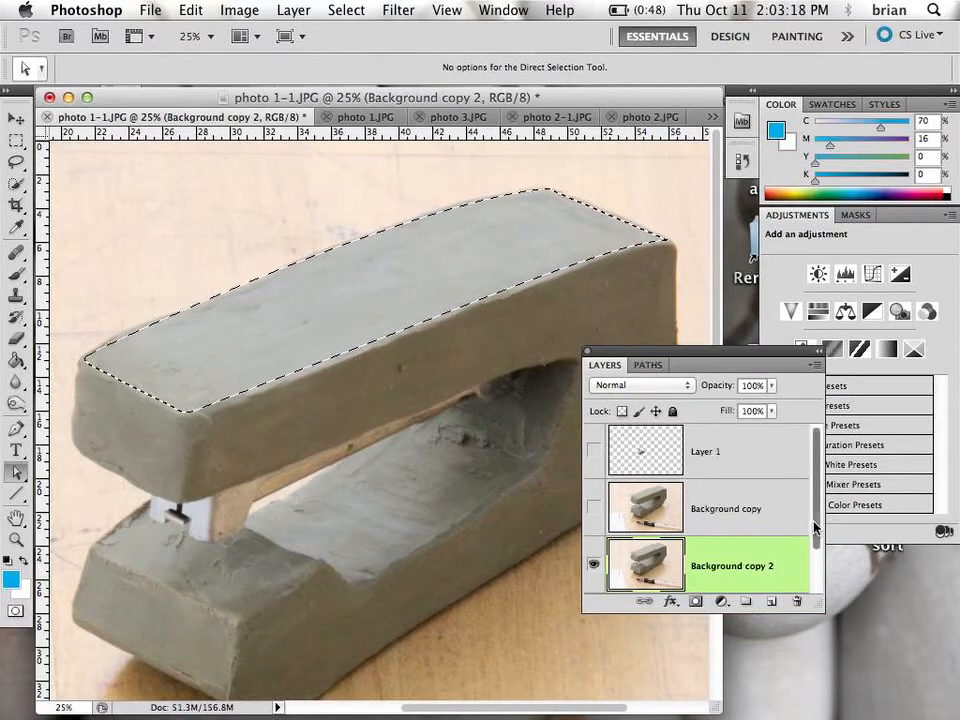
{"action": "scroll", "coordinate": [605, 440], "scroll_direction": "down", "scroll_amount": 2}
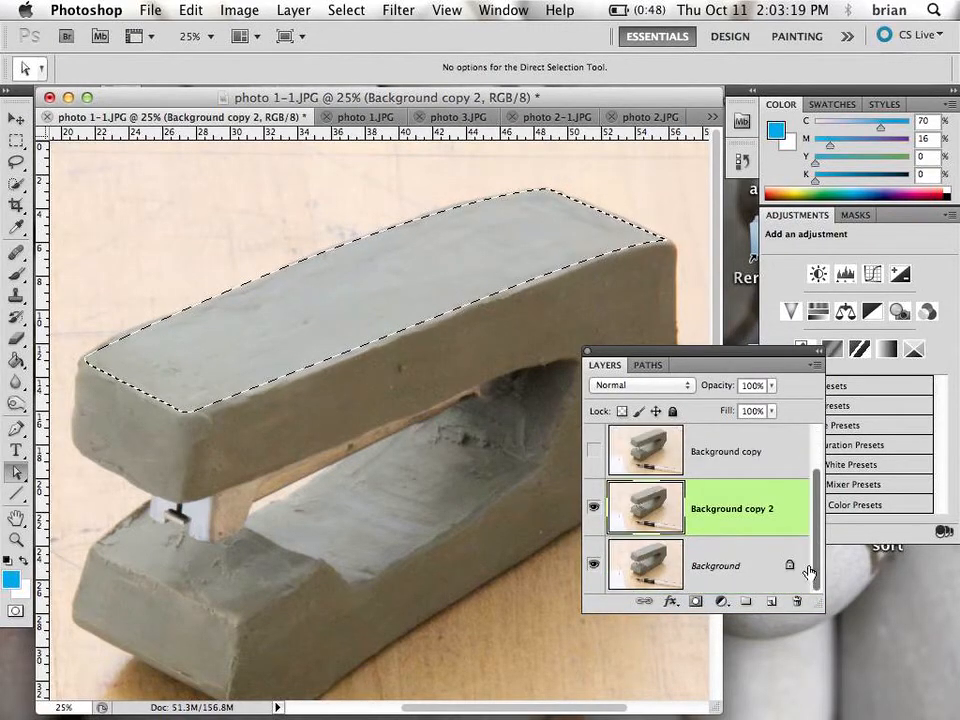
{"action": "left_click", "coordinate": [595, 509]}
{"action": "left_click", "coordinate": [595, 508]}
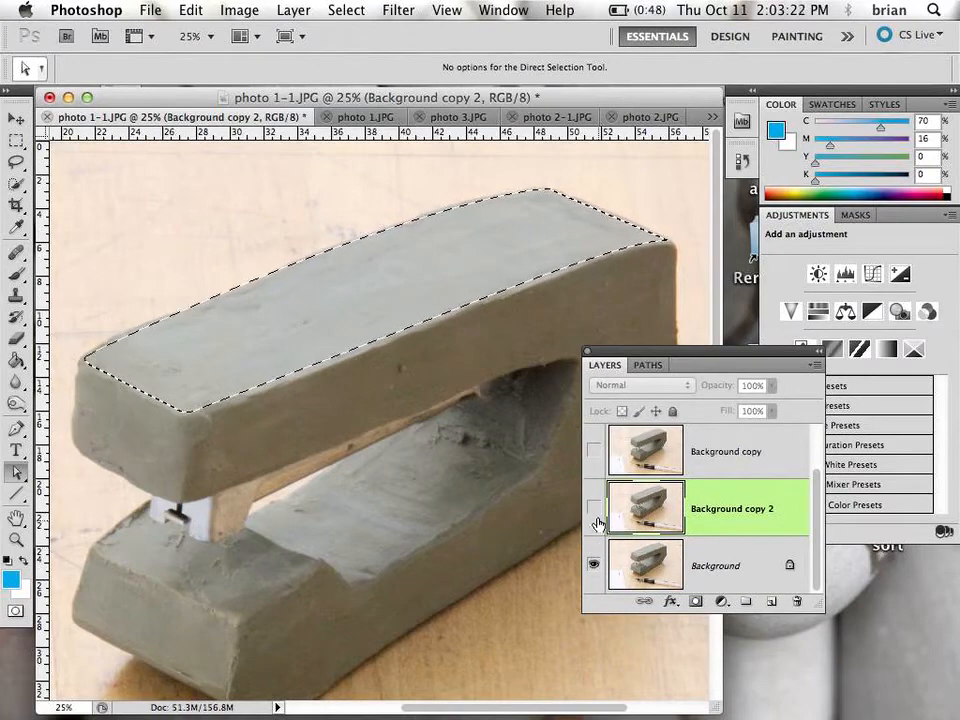
{"action": "left_click", "coordinate": [595, 564]}
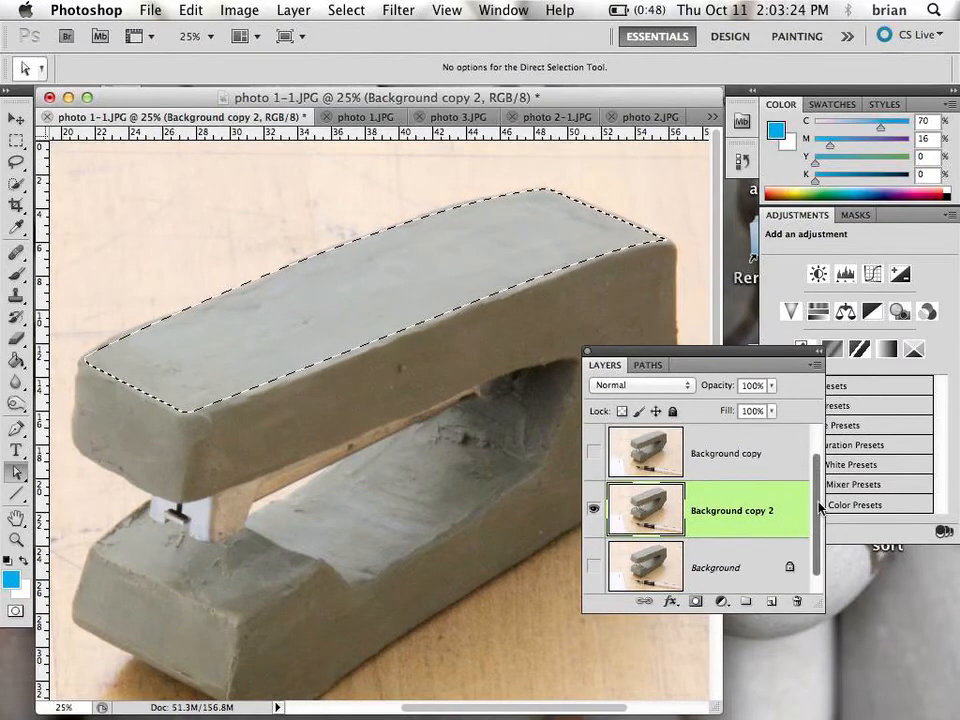
{"action": "scroll", "coordinate": [740, 510], "scroll_direction": "up", "scroll_amount": 2}
{"action": "scroll", "coordinate": [778, 529], "scroll_direction": "down", "scroll_amount": 2}
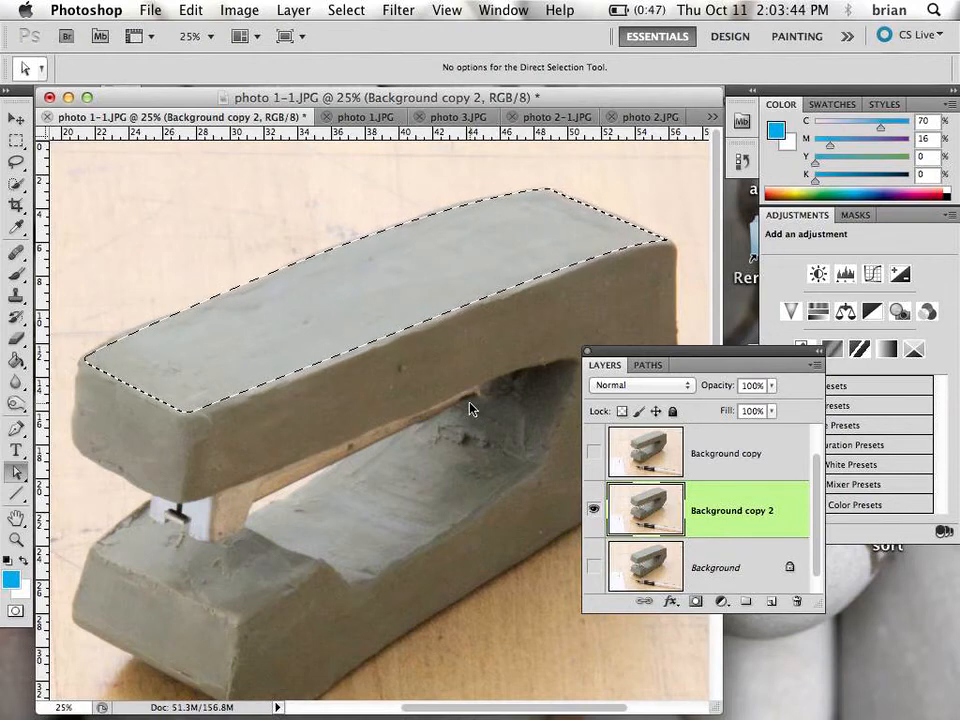
Copy the selected top face to its own layer and hide Background copy 2 to view the face in isolation.
{"action": "key", "text": "super+j"}
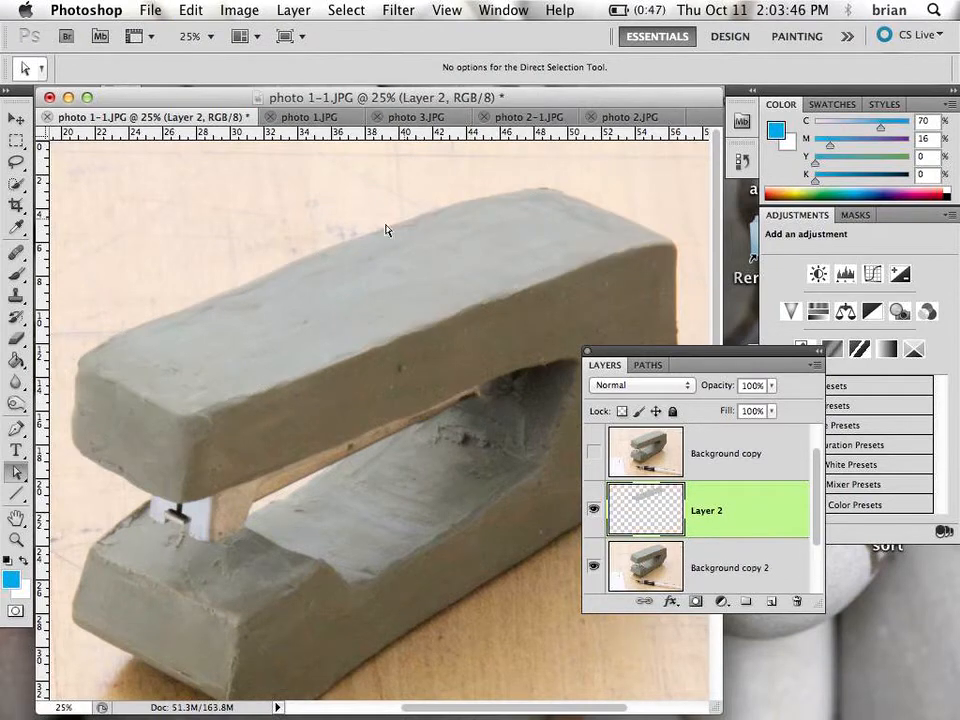
{"action": "left_click", "coordinate": [594, 511]}
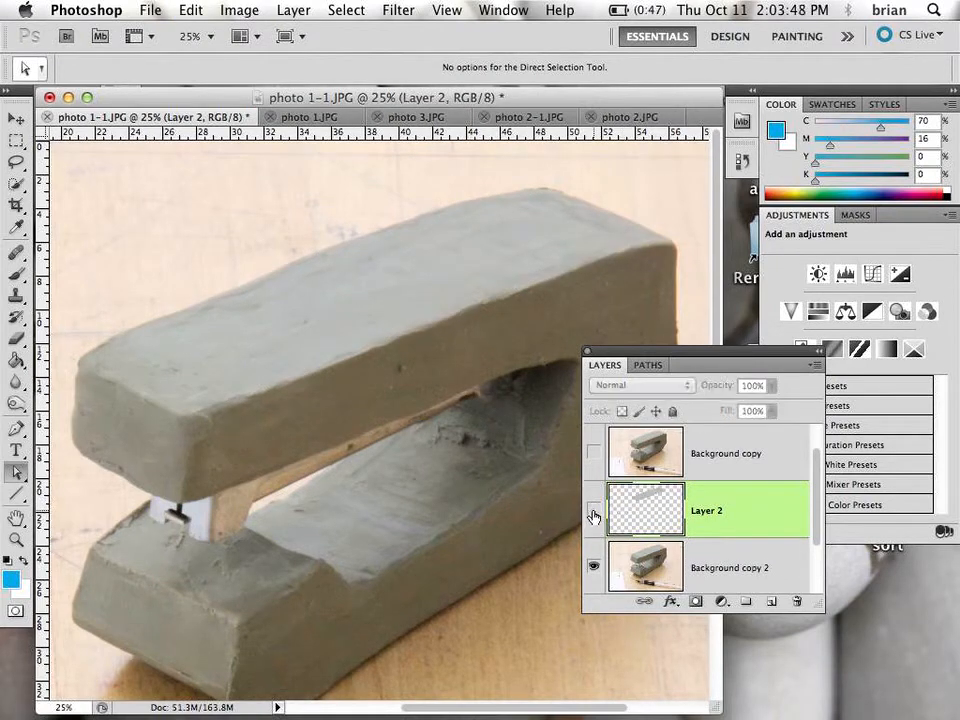
{"action": "left_click", "coordinate": [591, 565]}
{"action": "left_click", "coordinate": [594, 511]}
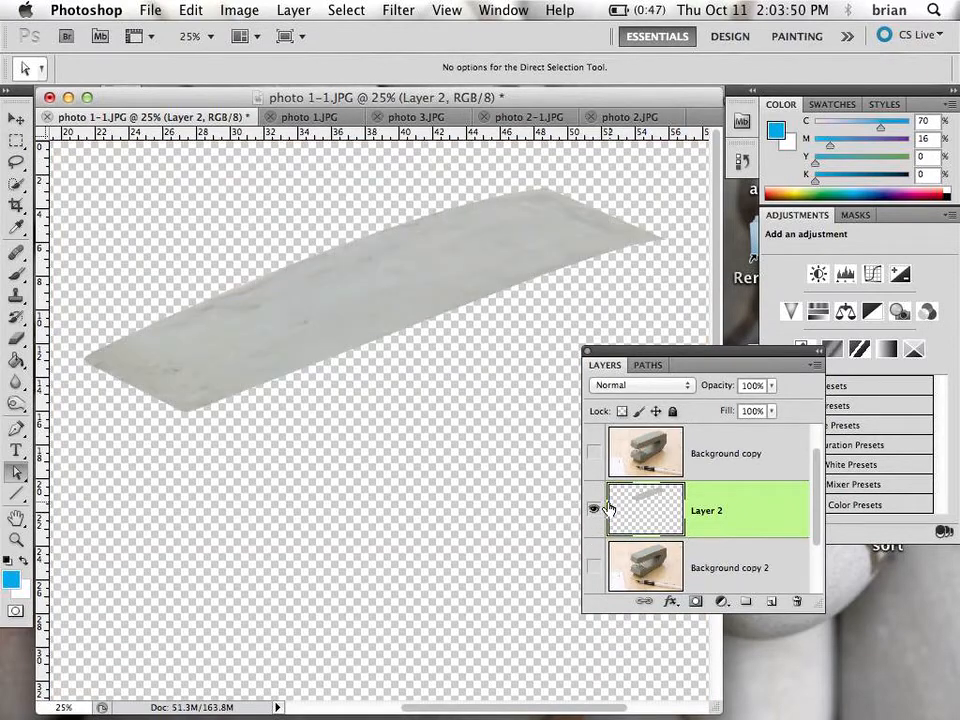
{"action": "left_click", "coordinate": [594, 511]}
{"action": "left_click", "coordinate": [594, 511]}
{"action": "left_click", "coordinate": [594, 566]}
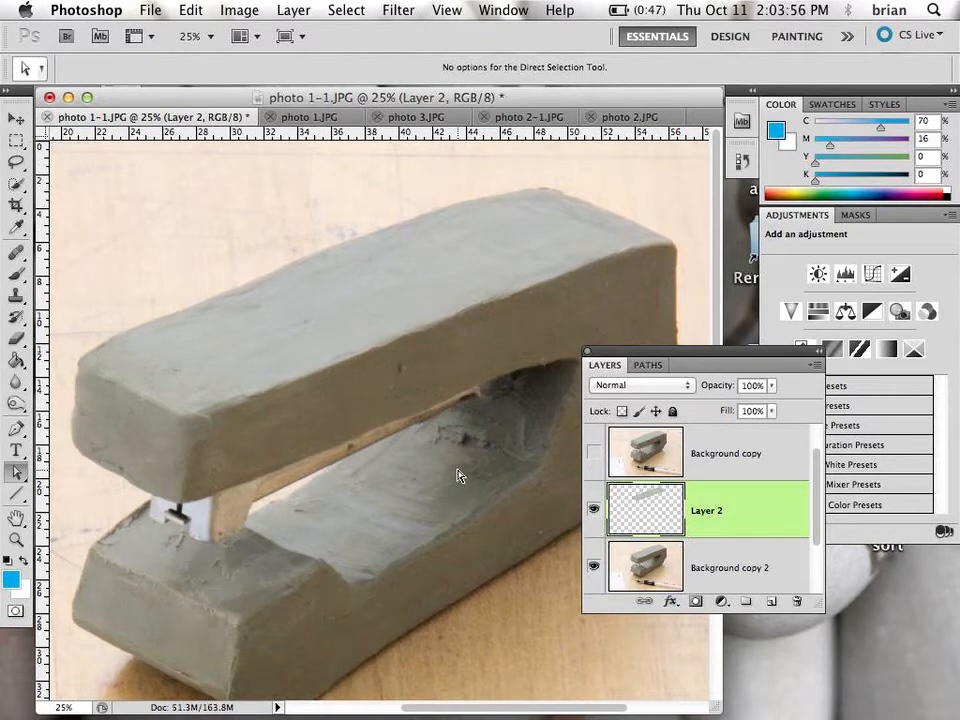
{"action": "left_click", "coordinate": [594, 567]}
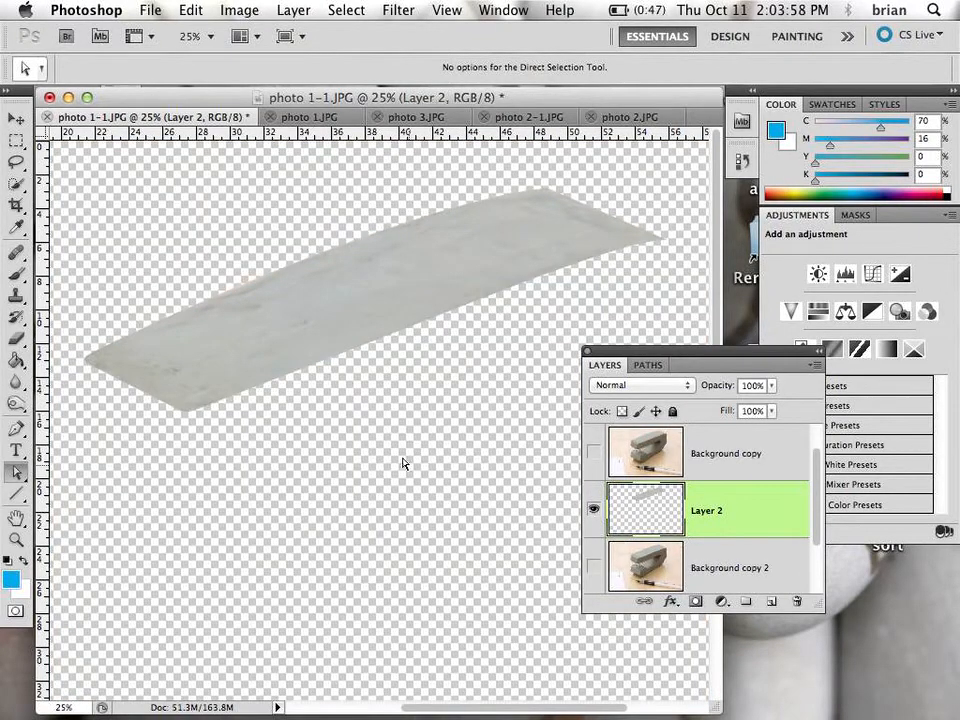
Remove the dark blemishes from the middle of the isolated top face using the Healing Brush at size 20.
{"action": "left_click", "coordinate": [358, 286], "text": "alt+super"}
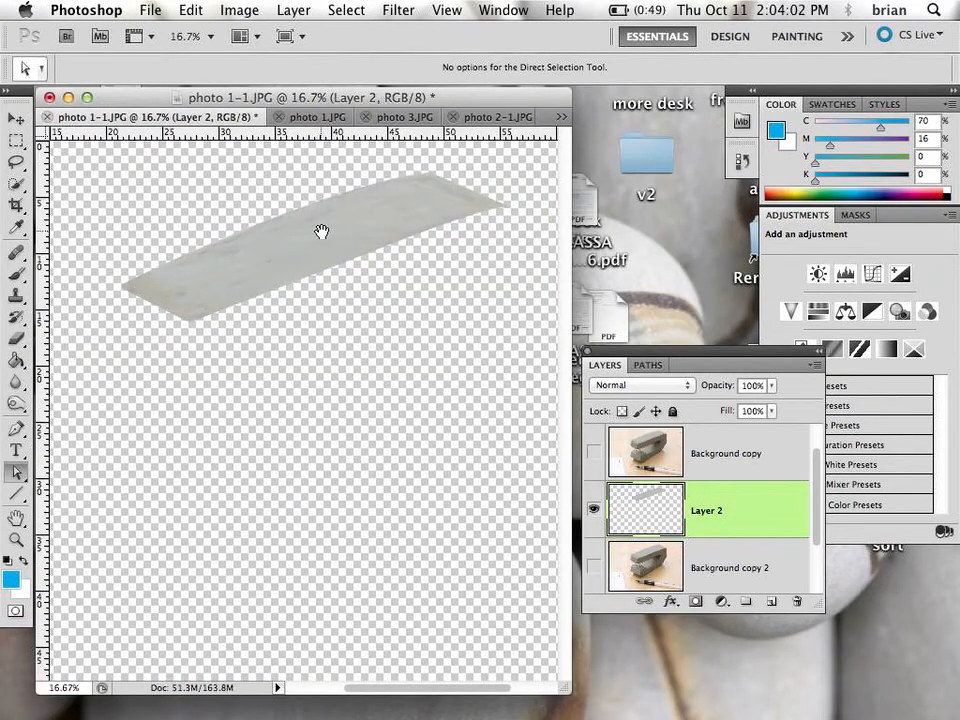
{"action": "left_click", "coordinate": [251, 274], "text": "super"}
{"action": "left_click", "coordinate": [345, 341], "text": "super"}
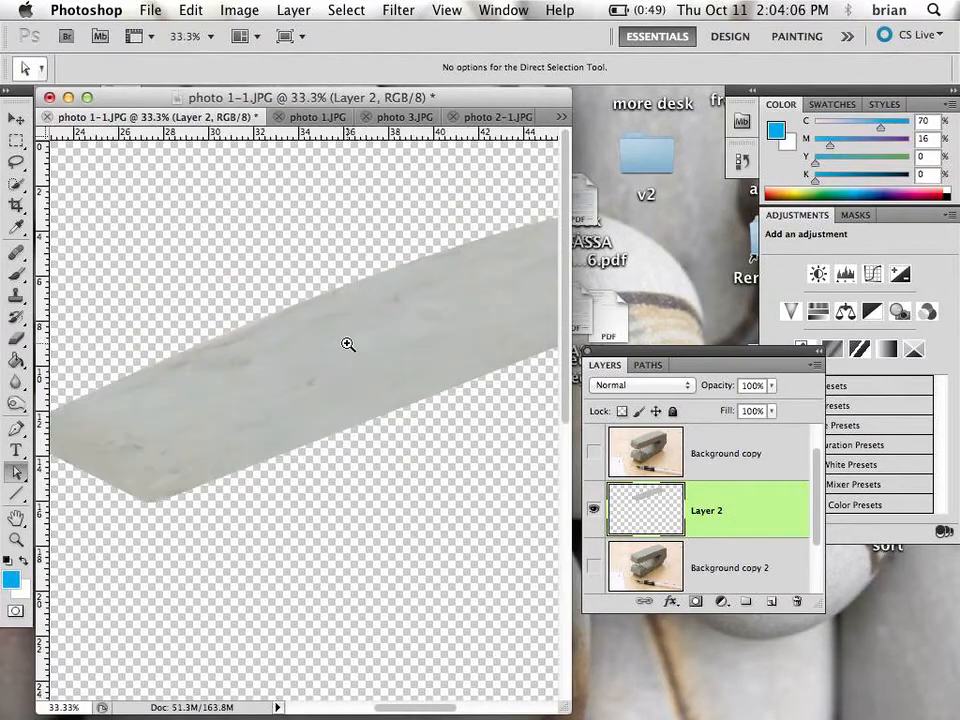
{"action": "left_click", "coordinate": [347, 344], "text": "super"}
{"action": "left_click", "coordinate": [336, 388], "text": "super"}
{"action": "left_click", "coordinate": [294, 436], "text": "super"}
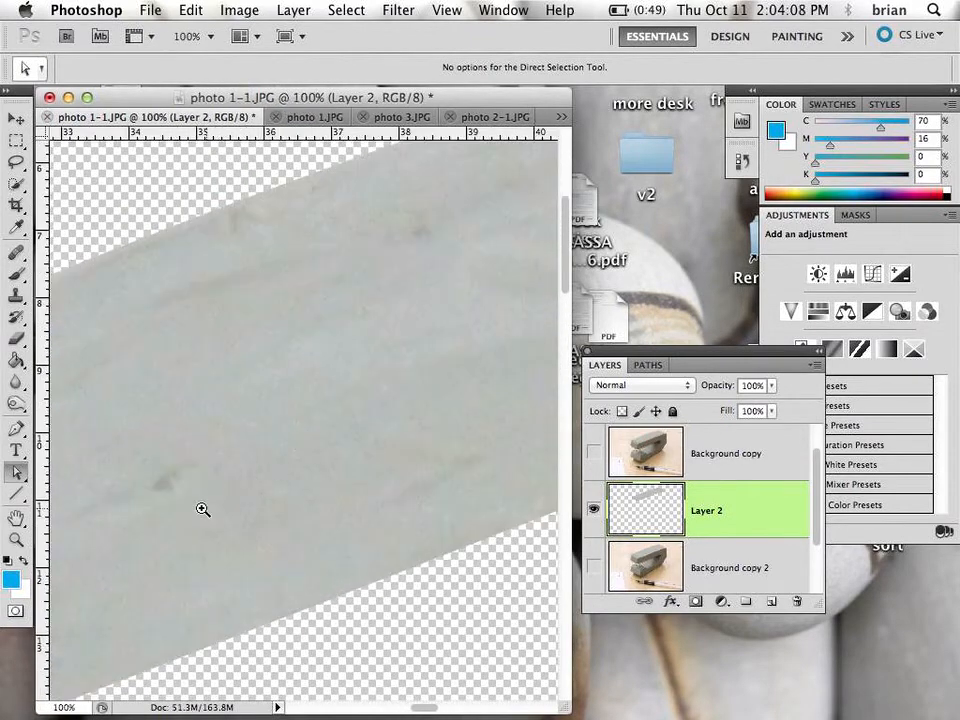
{"action": "left_click_drag", "start_coordinate": [258, 481], "coordinate": [459, 360]}
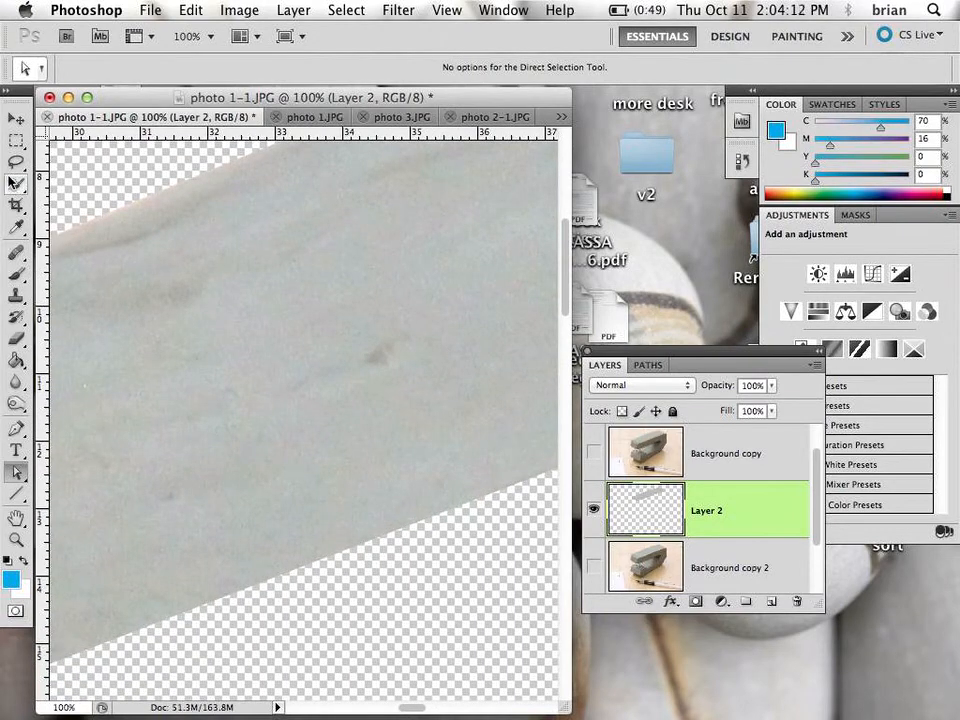
{"action": "left_click", "coordinate": [16, 253]}
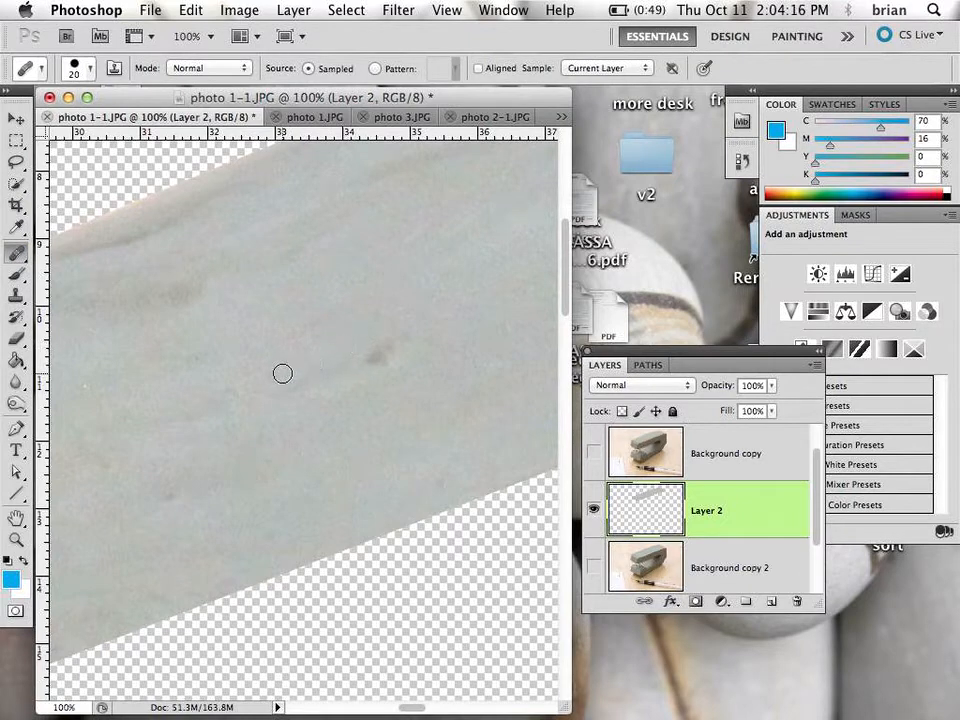
{"action": "left_click", "coordinate": [16, 257]}
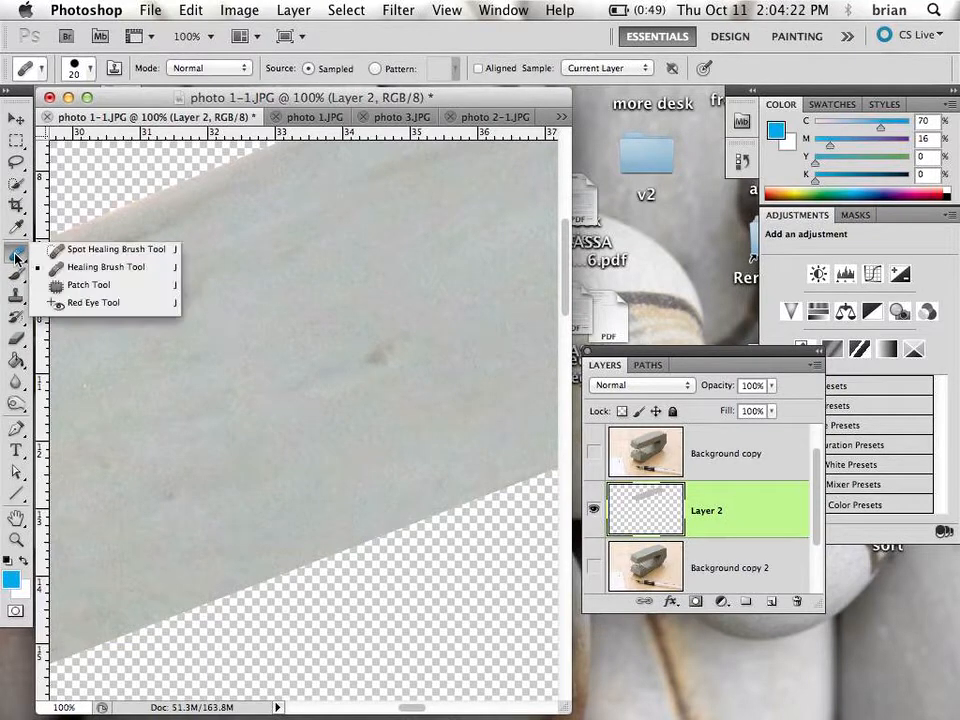
{"action": "left_click", "coordinate": [105, 268]}
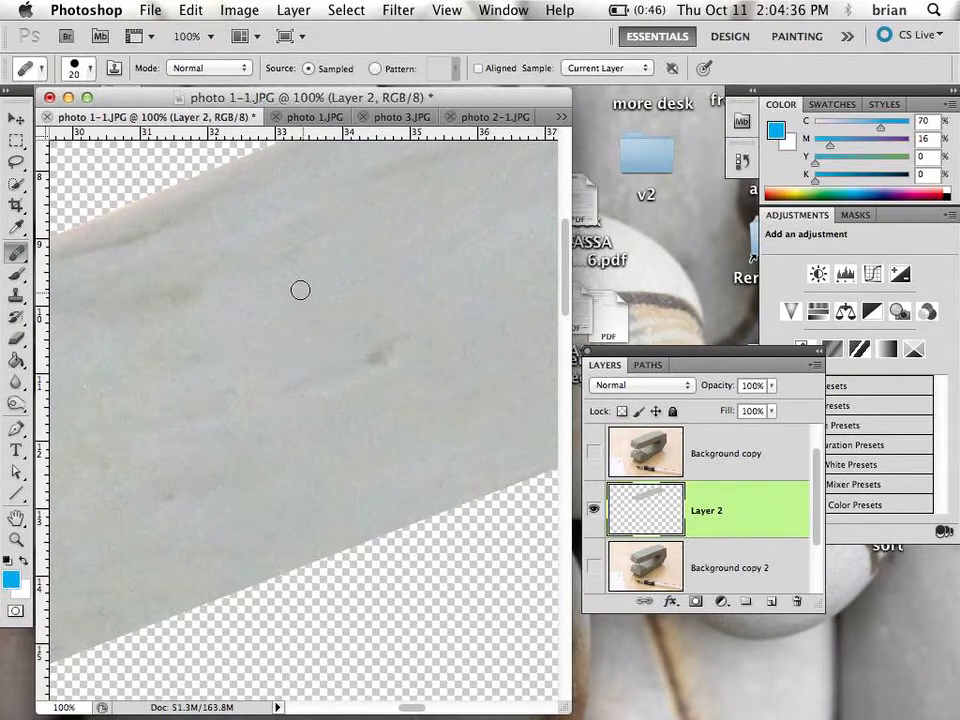
{"action": "key", "text": "space"}
{"action": "mouse_move", "coordinate": [408, 306]}
{"action": "left_mouse_down"}
{"action": "mouse_move", "coordinate": [317, 300]}
{"action": "mouse_move", "coordinate": [311, 279]}
{"action": "left_mouse_up"}
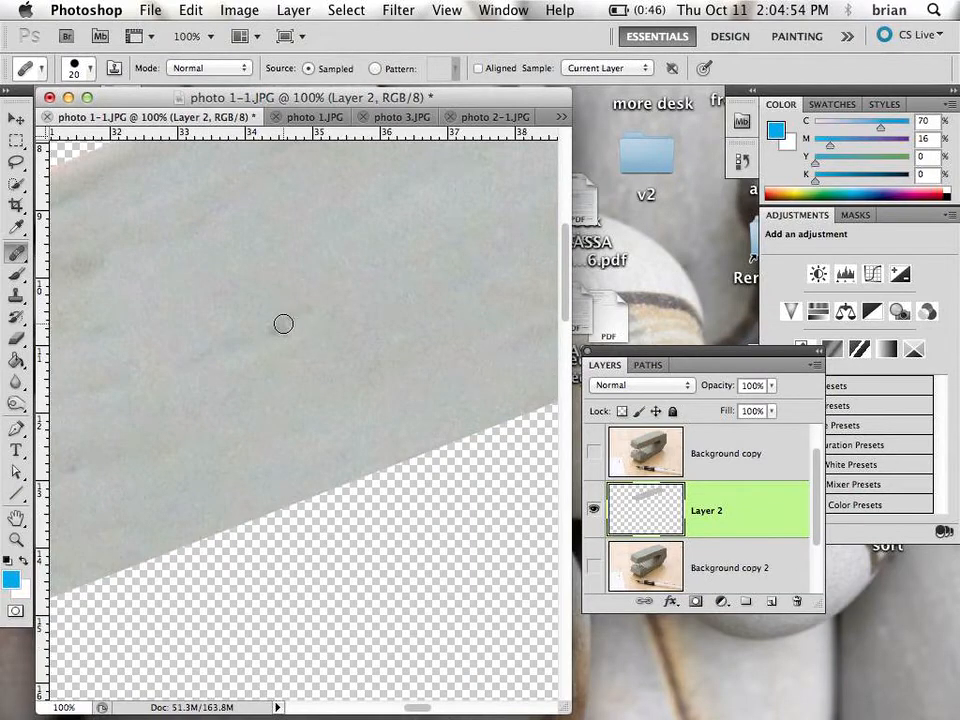
{"action": "mouse_move", "coordinate": [294, 319]}
{"action": "left_mouse_down"}
{"action": "mouse_move", "coordinate": [262, 350]}
{"action": "mouse_move", "coordinate": [206, 360]}
{"action": "left_mouse_up"}
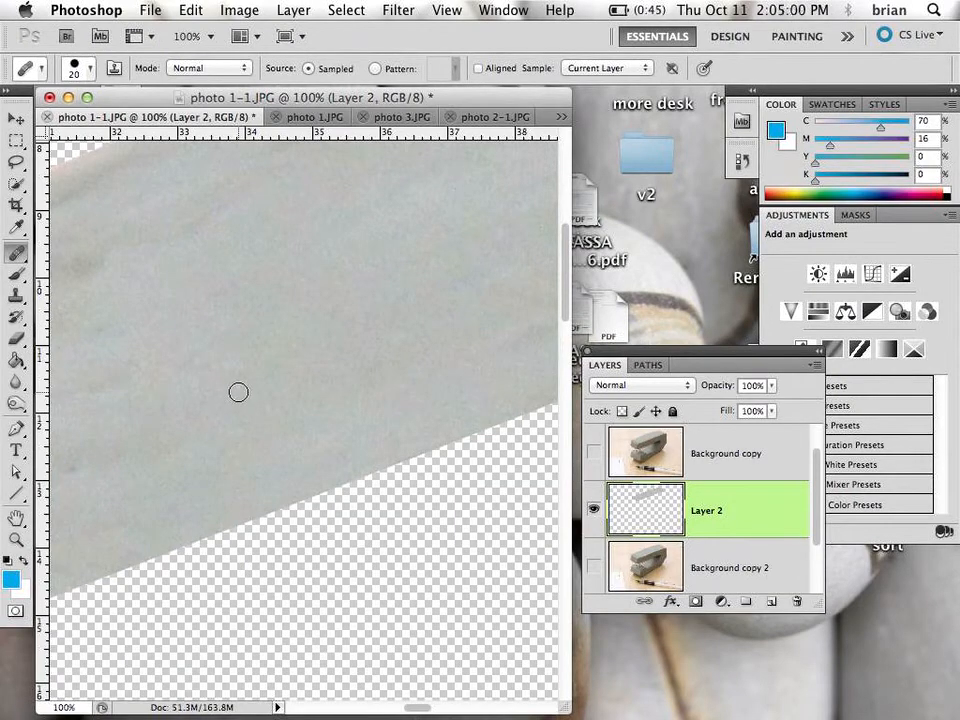
{"action": "mouse_move", "coordinate": [214, 324]}
{"action": "left_mouse_down"}
{"action": "mouse_move", "coordinate": [405, 439]}
{"action": "mouse_move", "coordinate": [444, 424]}
{"action": "left_mouse_up"}
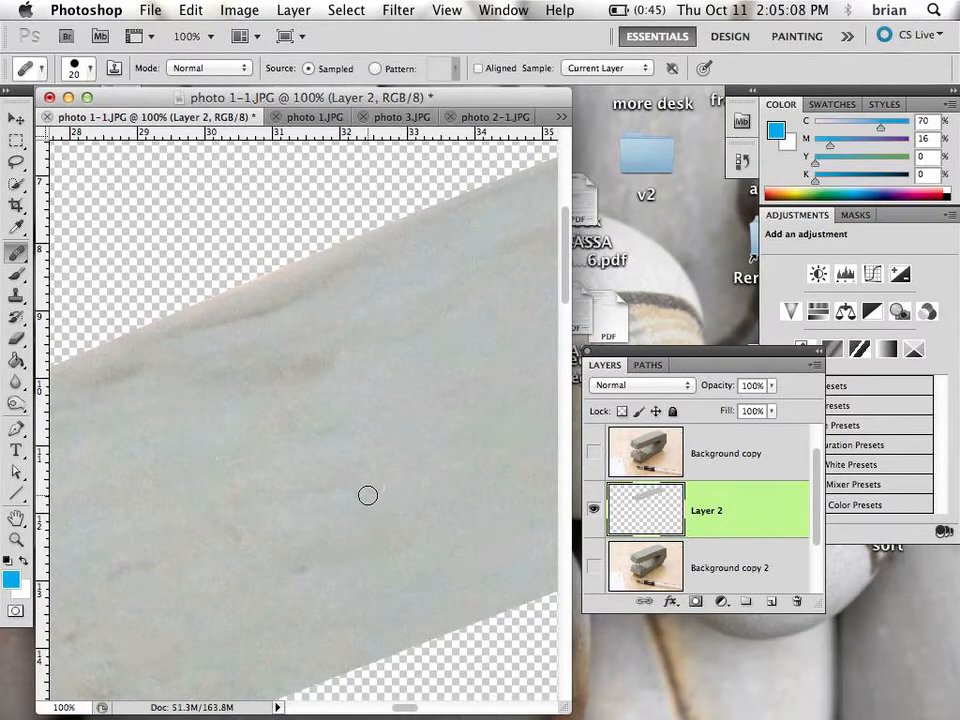
Show the Background copy 2 layer beneath the isolated top face and make it the active layer.
{"action": "scroll", "coordinate": [815, 491], "scroll_direction": "down", "scroll_amount": 2}
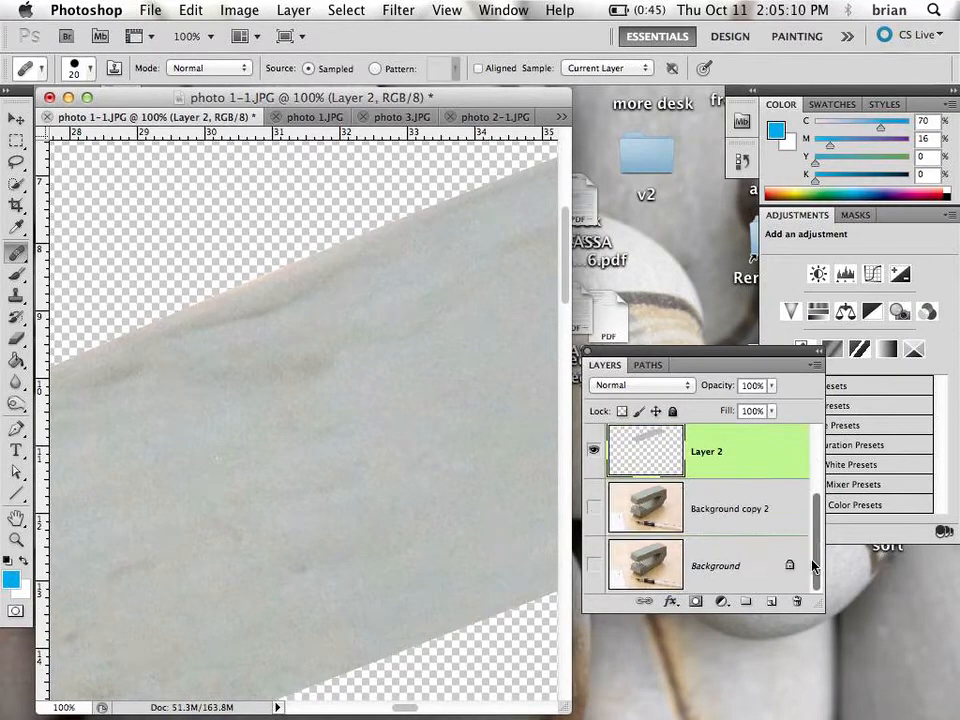
{"action": "left_click", "coordinate": [594, 508]}
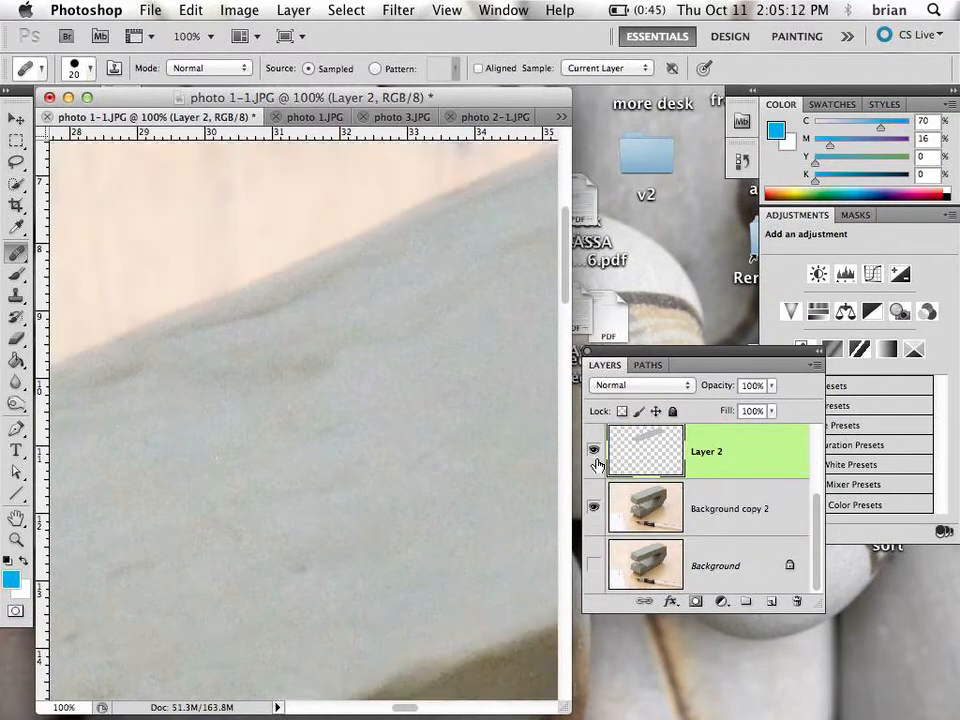
{"action": "left_click", "coordinate": [709, 510]}
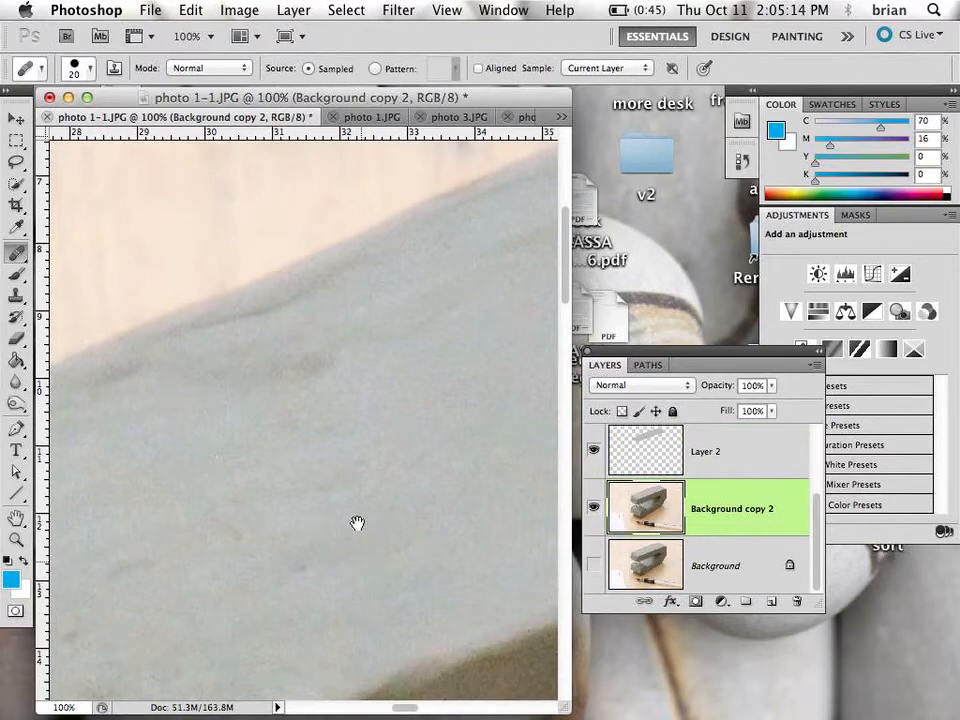
Examine the side face and the rough, pitted clay inside the stapler's opening on Background copy 2 at 66.7% zoom.
{"action": "left_click_drag", "start_coordinate": [356, 523], "coordinate": [311, 243]}
{"action": "left_click_drag", "start_coordinate": [365, 585], "coordinate": [266, 216]}
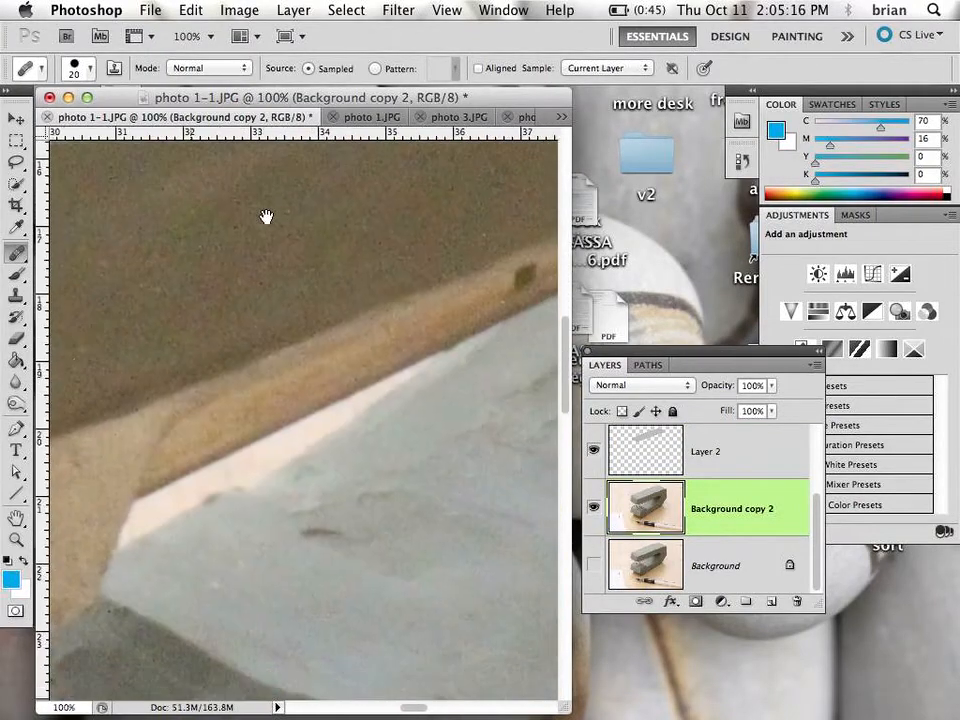
{"action": "left_click", "coordinate": [370, 267], "text": "alt"}
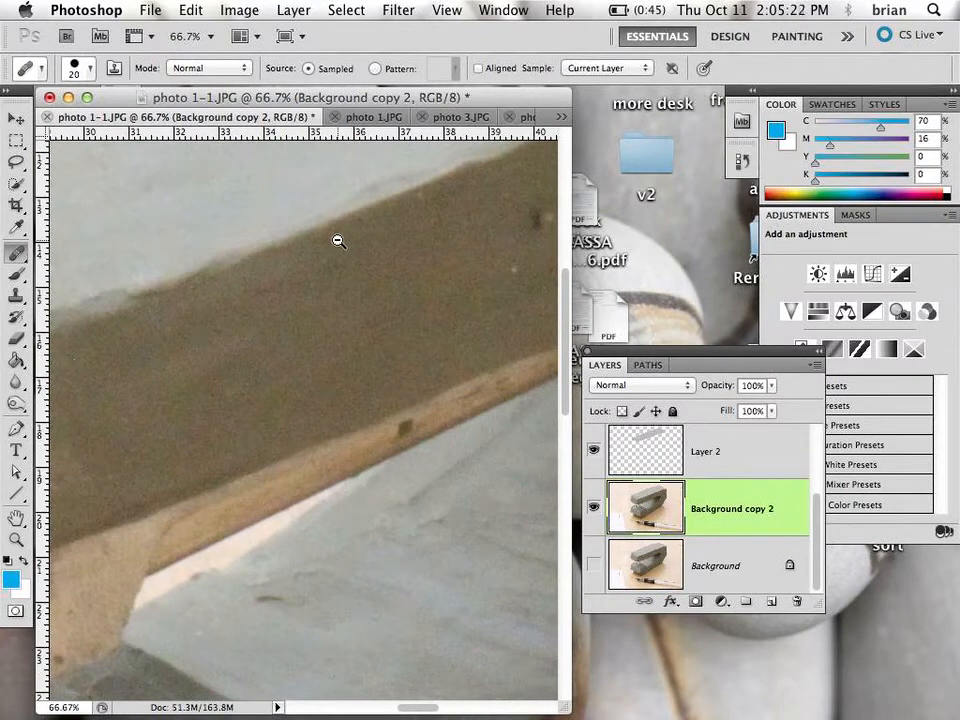
{"action": "left_click", "coordinate": [338, 240]}
{"action": "key", "text": "super+z"}
{"action": "left_click", "coordinate": [352, 284]}
{"action": "left_click_drag", "start_coordinate": [486, 322], "coordinate": [146, 268]}
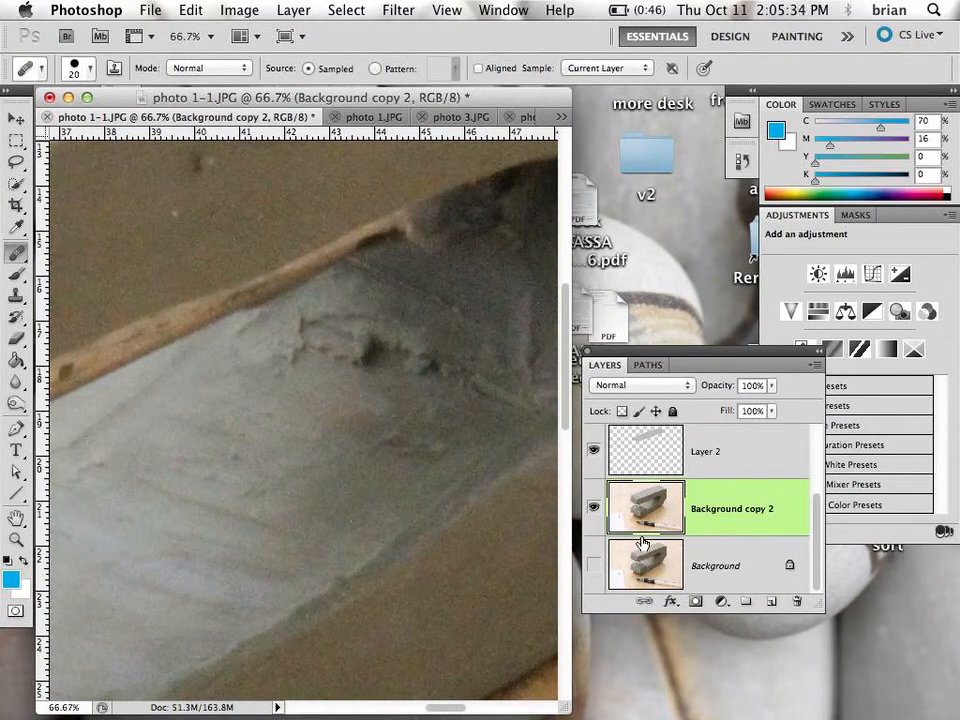
{"action": "left_click", "coordinate": [594, 450]}
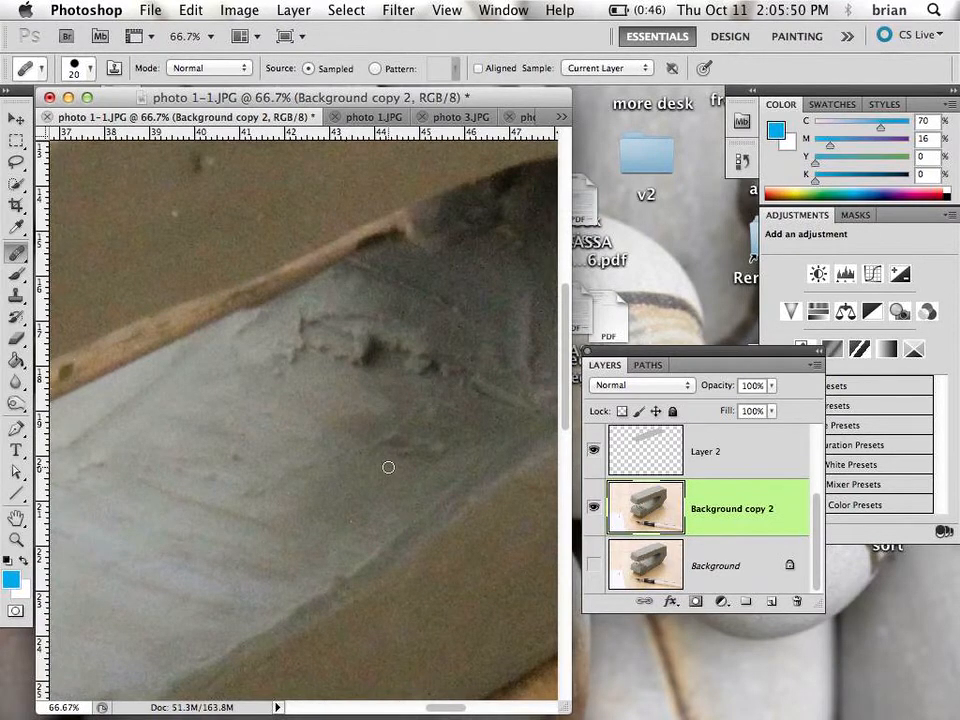
Heal the large pit on the clay surface inside the stapler's opening and compare it with the unretouched state.
{"action": "mouse_move", "coordinate": [377, 336]}
{"action": "left_mouse_down"}
{"action": "mouse_move", "coordinate": [356, 368]}
{"action": "mouse_move", "coordinate": [379, 358]}
{"action": "mouse_move", "coordinate": [366, 351]}
{"action": "mouse_move", "coordinate": [422, 353]}
{"action": "mouse_move", "coordinate": [393, 361]}
{"action": "mouse_move", "coordinate": [340, 338]}
{"action": "mouse_move", "coordinate": [365, 325]}
{"action": "mouse_move", "coordinate": [342, 350]}
{"action": "mouse_move", "coordinate": [346, 360]}
{"action": "mouse_move", "coordinate": [313, 356]}
{"action": "mouse_move", "coordinate": [311, 342]}
{"action": "mouse_move", "coordinate": [275, 370]}
{"action": "mouse_move", "coordinate": [287, 353]}
{"action": "mouse_move", "coordinate": [271, 381]}
{"action": "left_mouse_up"}
{"action": "left_click", "coordinate": [265, 514], "text": "alt"}
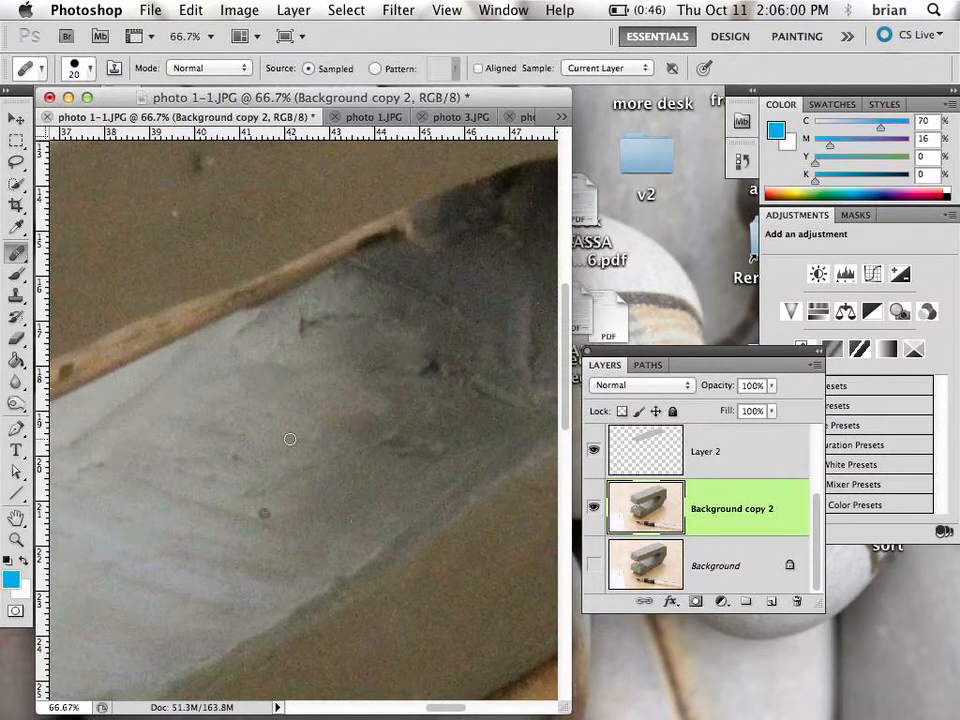
{"action": "left_click", "coordinate": [439, 362]}
{"action": "key", "text": "super+z"}
{"action": "key", "text": "super+z"}
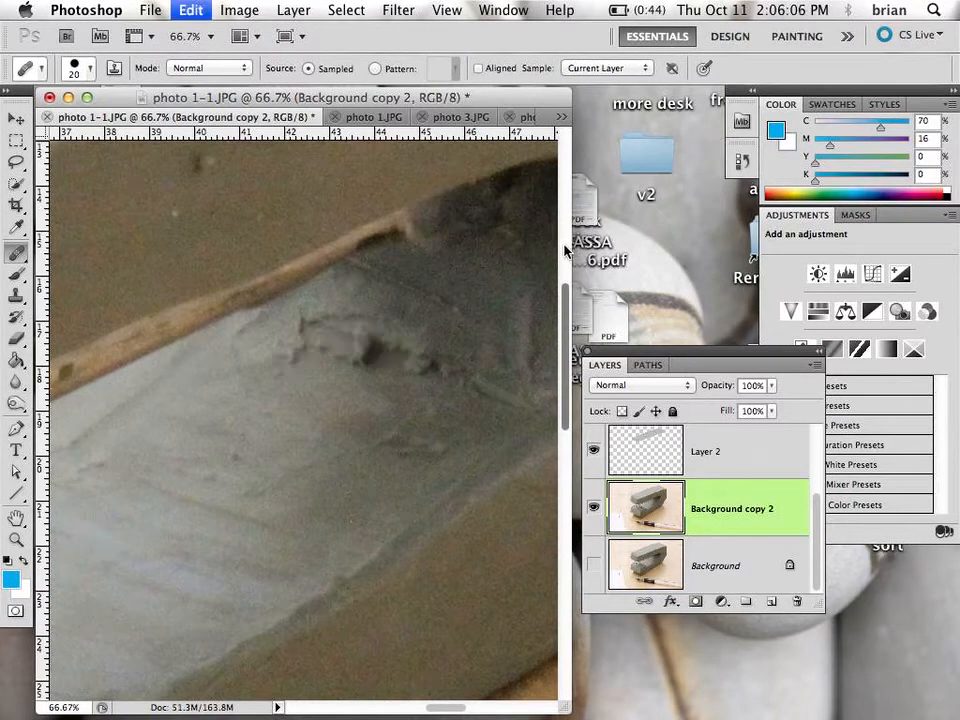
{"action": "key", "text": "super+z"}
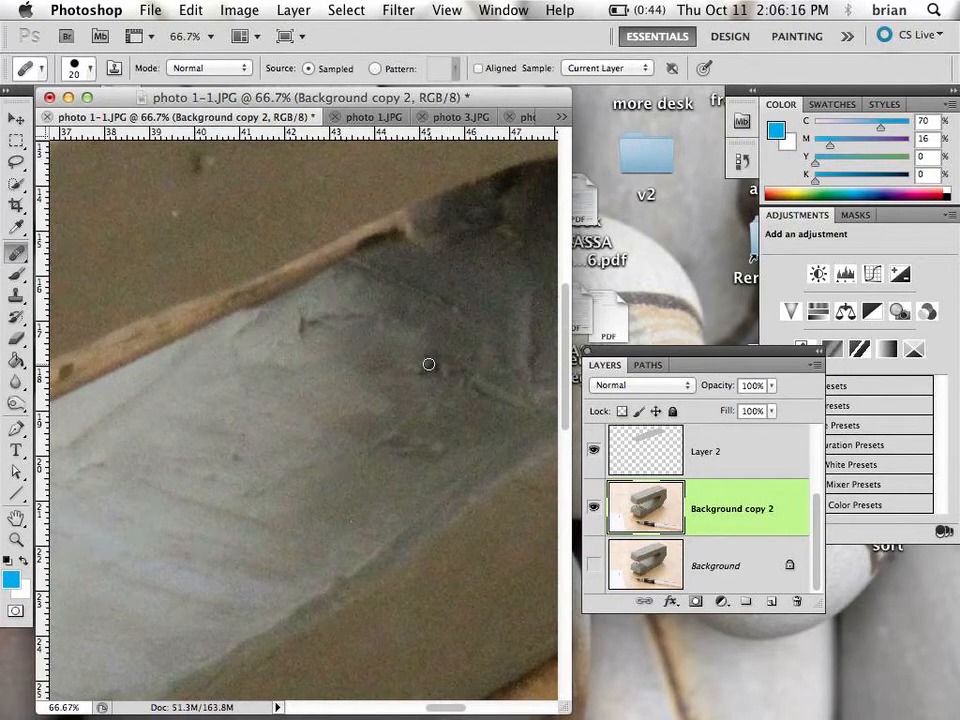
Remove the remaining small pits and creases around the healed area inside the opening with the Healing Brush at size 20.
{"action": "mouse_move", "coordinate": [428, 364]}
{"action": "left_mouse_down"}
{"action": "mouse_move", "coordinate": [460, 373]}
{"action": "mouse_move", "coordinate": [457, 389]}
{"action": "mouse_move", "coordinate": [497, 400]}
{"action": "mouse_move", "coordinate": [515, 442]}
{"action": "left_mouse_up"}
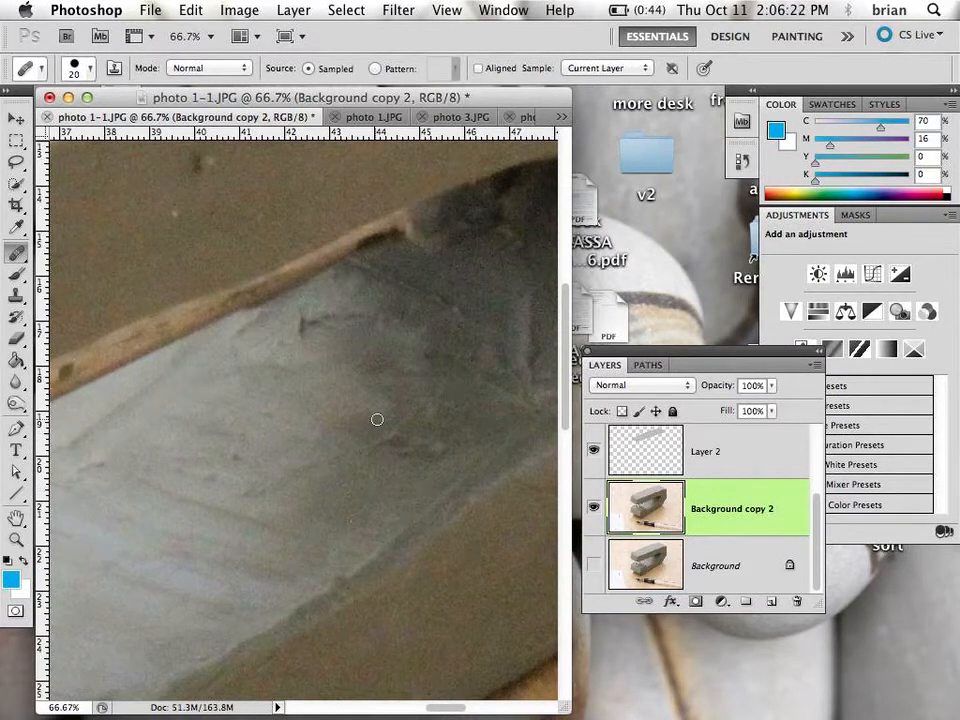
{"action": "mouse_move", "coordinate": [302, 464]}
{"action": "left_mouse_down"}
{"action": "mouse_move", "coordinate": [246, 489]}
{"action": "mouse_move", "coordinate": [317, 491]}
{"action": "mouse_move", "coordinate": [403, 433]}
{"action": "mouse_move", "coordinate": [401, 448]}
{"action": "mouse_move", "coordinate": [440, 448]}
{"action": "left_mouse_up"}
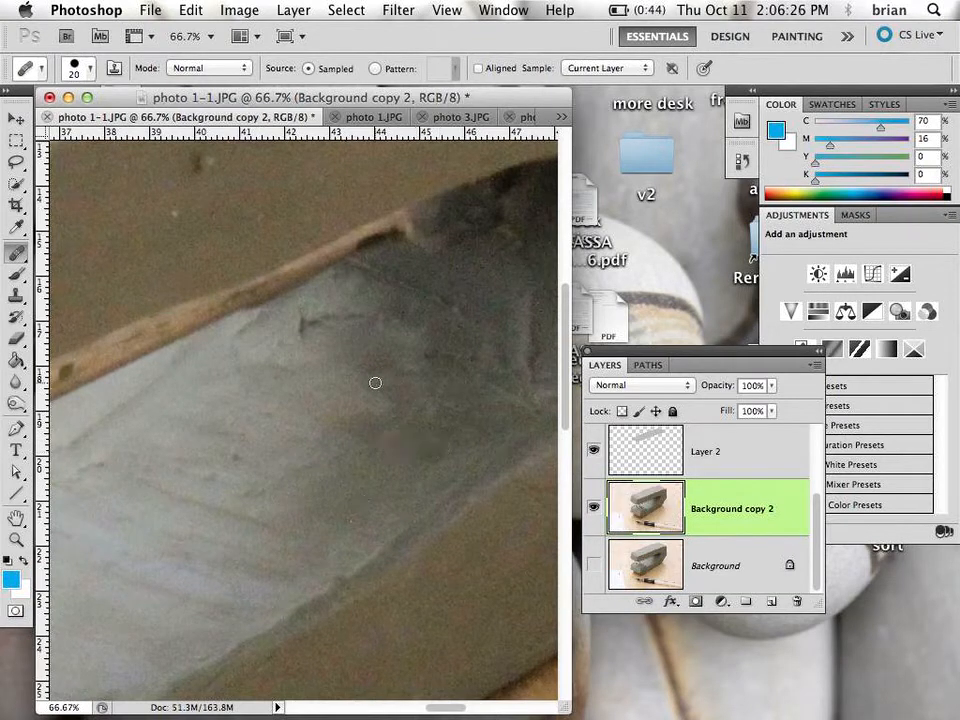
{"action": "mouse_move", "coordinate": [300, 329]}
{"action": "left_mouse_down"}
{"action": "mouse_move", "coordinate": [325, 312]}
{"action": "mouse_move", "coordinate": [372, 313]}
{"action": "left_mouse_up"}
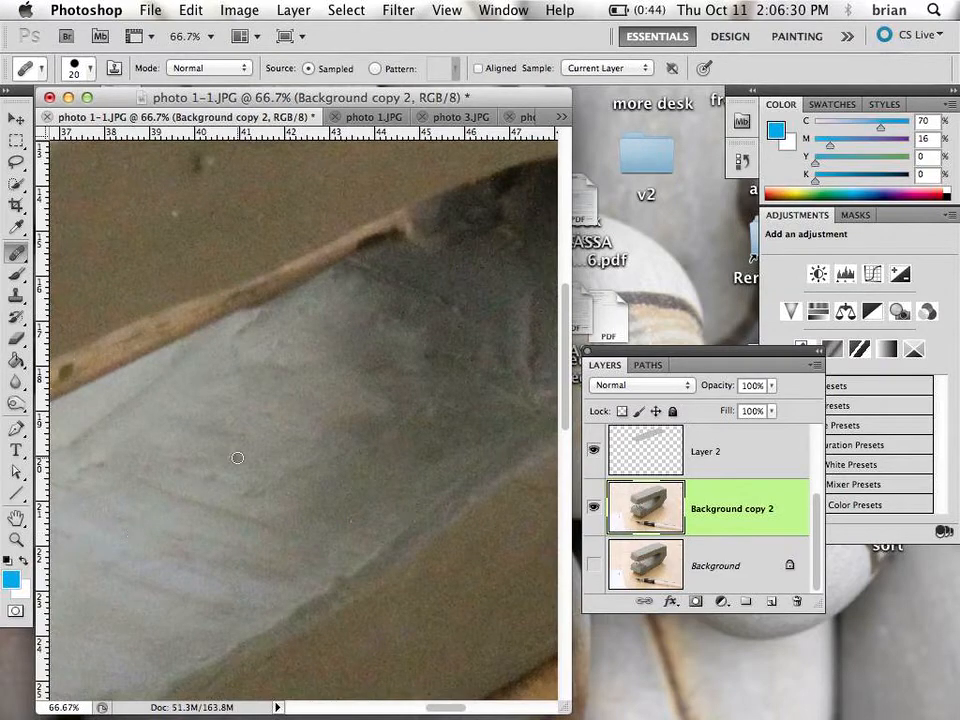
Heal the scratches and ridges in the shaded back corner of the stapler's opening.
{"action": "left_click", "coordinate": [366, 434], "text": "alt+super"}
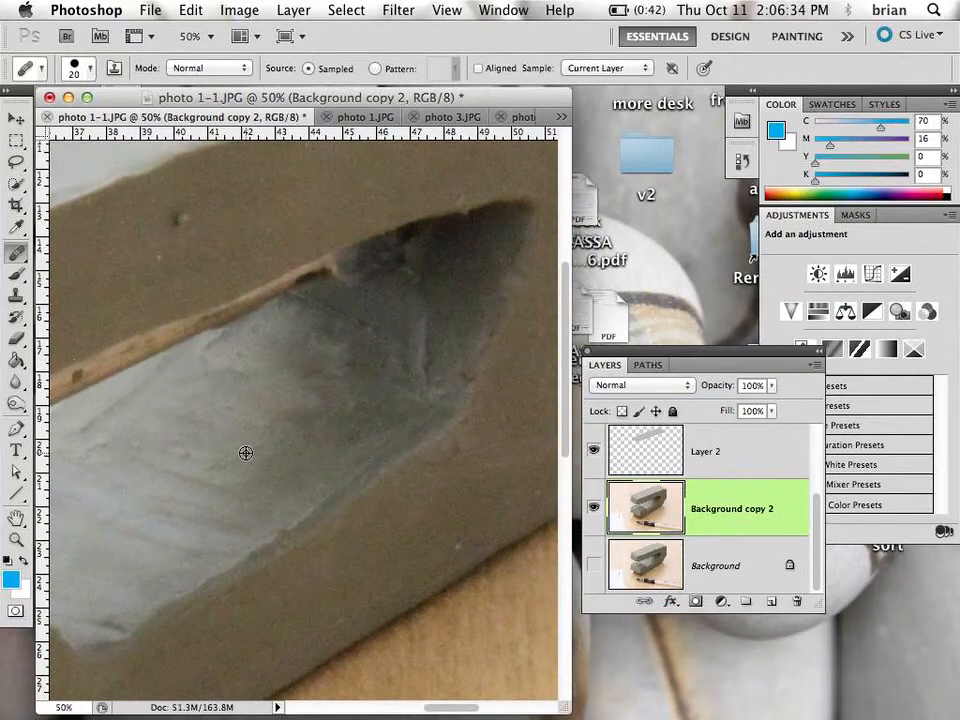
{"action": "mouse_move", "coordinate": [410, 371]}
{"action": "left_mouse_down"}
{"action": "mouse_move", "coordinate": [414, 381]}
{"action": "mouse_move", "coordinate": [422, 322]}
{"action": "mouse_move", "coordinate": [404, 385]}
{"action": "left_mouse_up"}
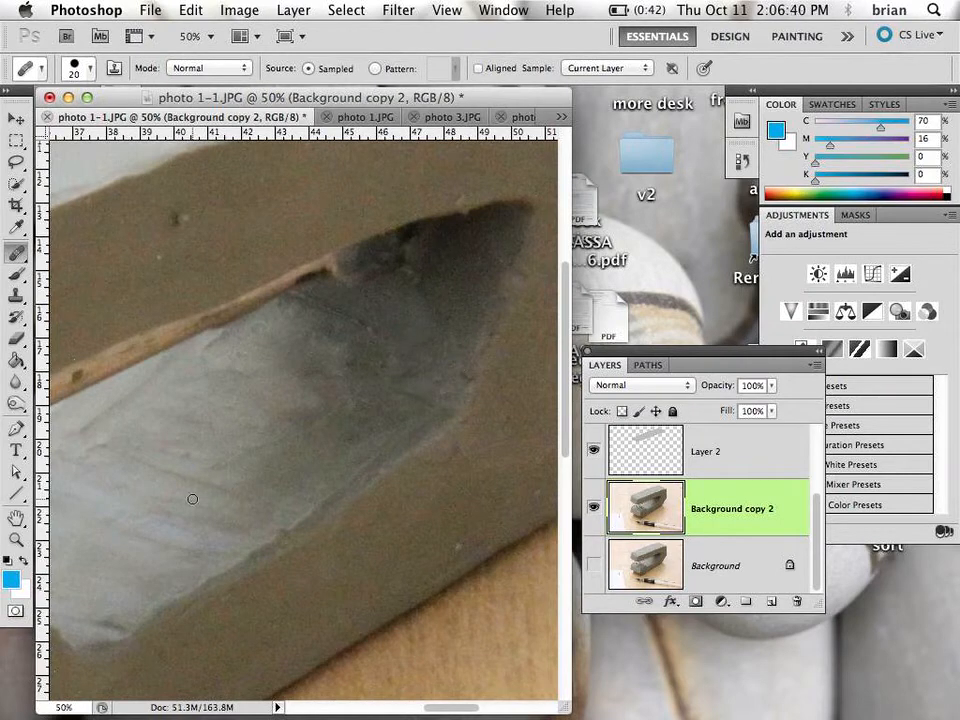
{"action": "left_click", "coordinate": [107, 513], "text": "alt"}
{"action": "mouse_move", "coordinate": [438, 382]}
{"action": "left_mouse_down"}
{"action": "mouse_move", "coordinate": [444, 389]}
{"action": "mouse_move", "coordinate": [418, 380]}
{"action": "mouse_move", "coordinate": [390, 395]}
{"action": "left_mouse_up"}
{"action": "left_click_drag", "start_coordinate": [435, 306], "coordinate": [496, 382]}
Heal the dark hole and light specks on the side face of the stapler's upper arm and rear.
{"action": "left_click", "coordinate": [239, 302], "text": "super"}
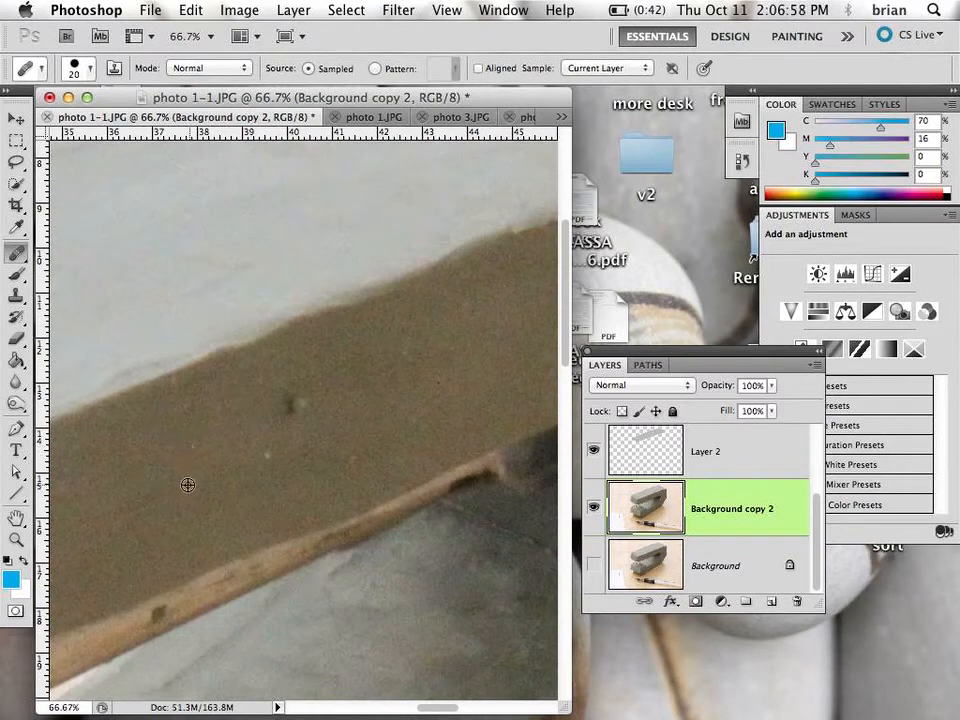
{"action": "mouse_move", "coordinate": [288, 407]}
{"action": "left_mouse_down"}
{"action": "mouse_move", "coordinate": [275, 403]}
{"action": "mouse_move", "coordinate": [282, 411]}
{"action": "left_mouse_up"}
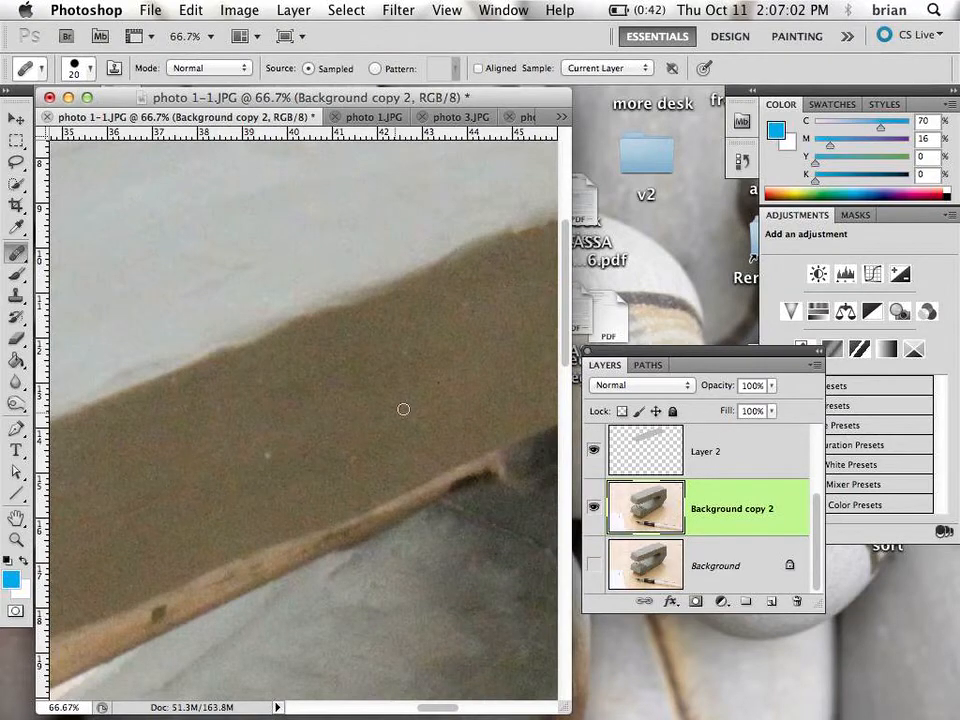
{"action": "left_click_drag", "start_coordinate": [437, 377], "coordinate": [78, 497]}
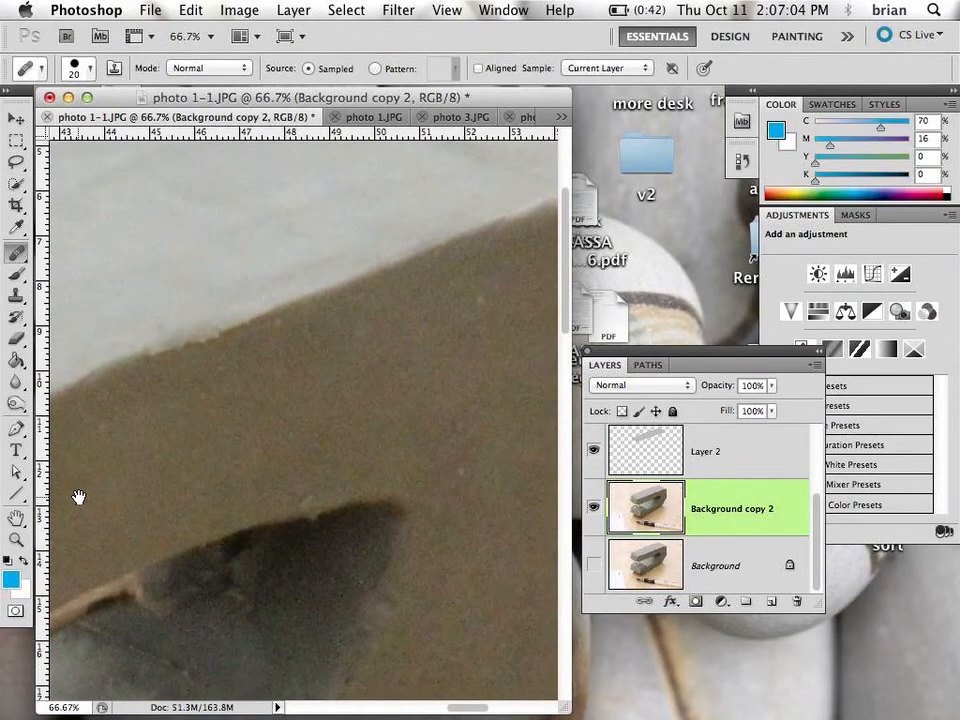
{"action": "left_click_drag", "start_coordinate": [452, 336], "coordinate": [359, 344]}
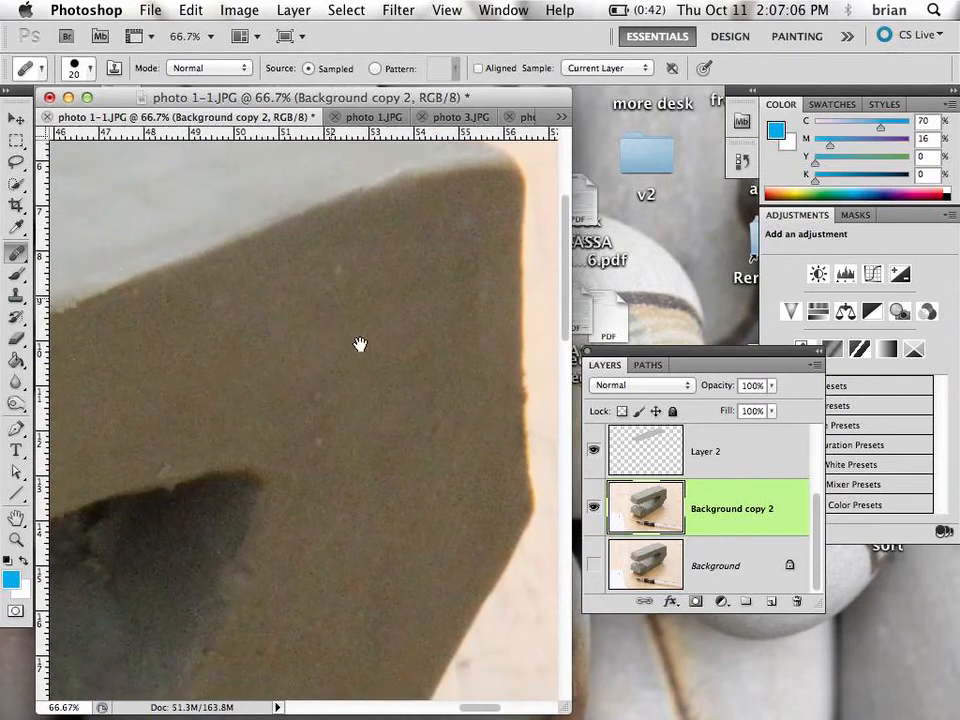
{"action": "left_click", "coordinate": [317, 403]}
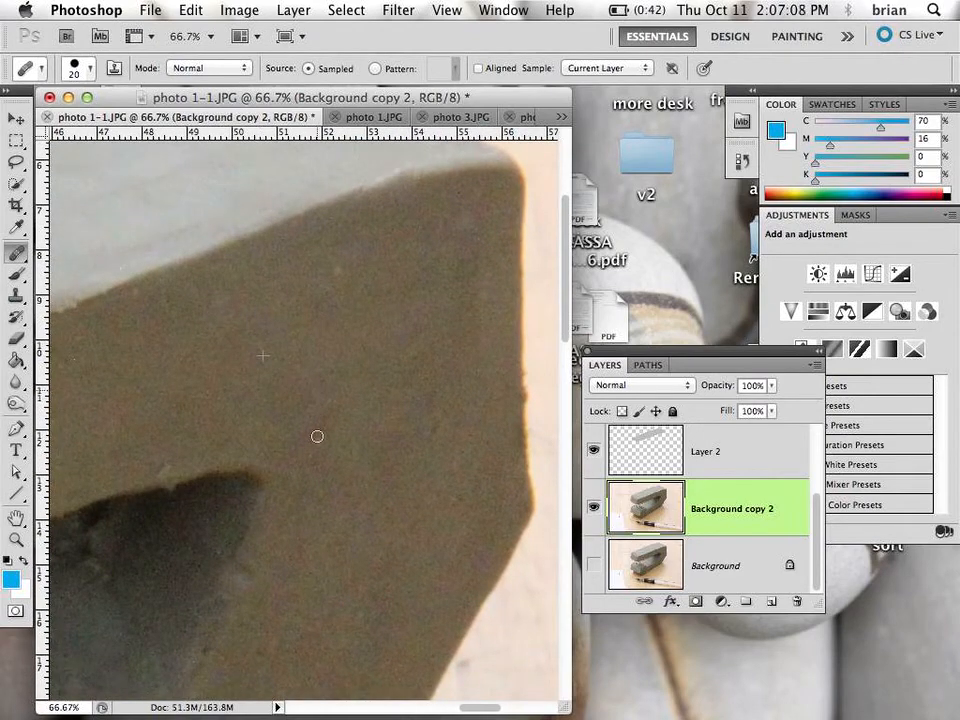
{"action": "left_click_drag", "start_coordinate": [318, 439], "coordinate": [346, 428]}
Heal the light speck on the side face of the stapler's base, near its lower edge.
{"action": "left_click_drag", "start_coordinate": [395, 464], "coordinate": [456, 302]}
{"action": "left_click_drag", "start_coordinate": [387, 480], "coordinate": [434, 305]}
{"action": "left_click_drag", "start_coordinate": [413, 360], "coordinate": [469, 258]}
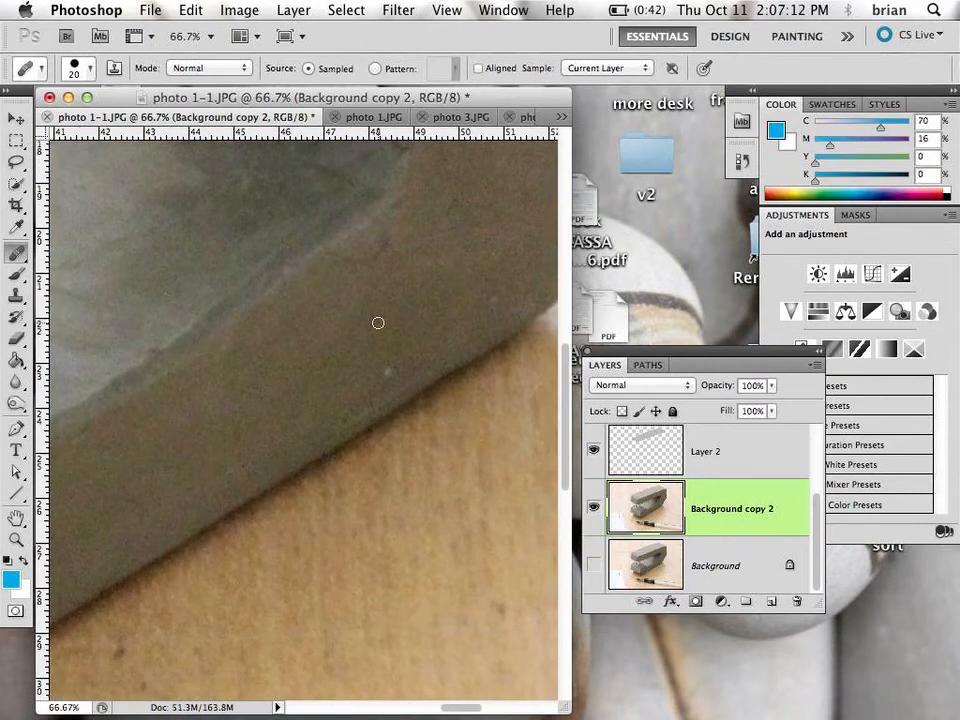
{"action": "left_click", "coordinate": [335, 330], "text": "alt"}
{"action": "left_click_drag", "start_coordinate": [388, 374], "coordinate": [397, 335]}
Heal the curved ridge at the upper arm's front corner, just below the top face.
{"action": "left_click", "coordinate": [378, 336], "text": "alt+super"}
{"action": "left_click", "coordinate": [378, 337], "text": "alt+super"}
{"action": "left_click_drag", "start_coordinate": [253, 437], "coordinate": [448, 336]}
{"action": "left_click_drag", "start_coordinate": [294, 461], "coordinate": [371, 471]}
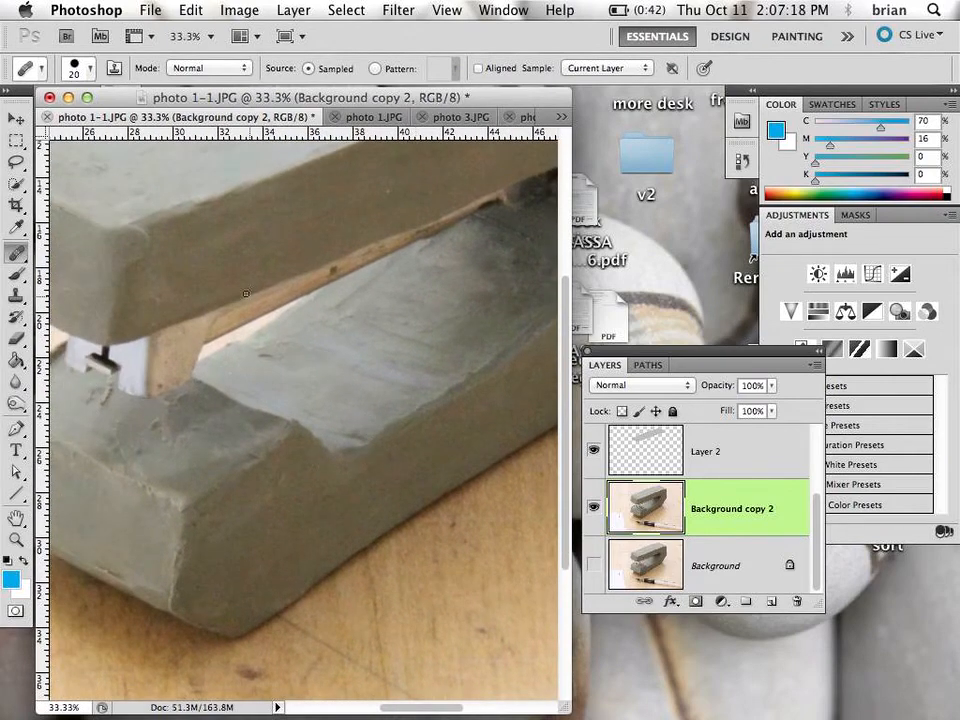
{"action": "left_click", "coordinate": [154, 270], "text": "super"}
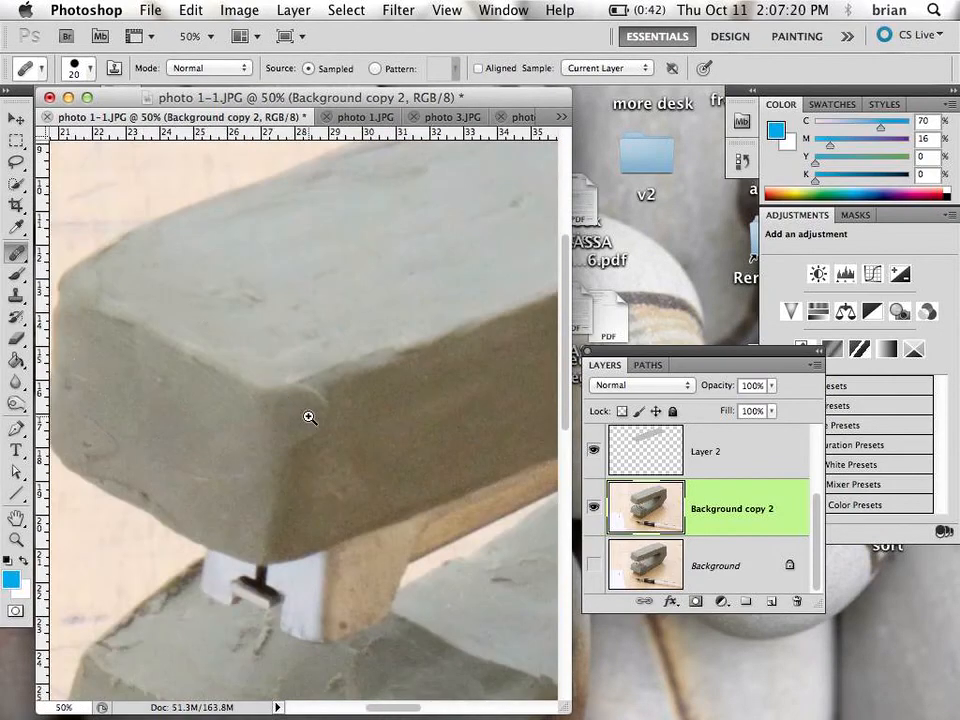
{"action": "left_click", "coordinate": [288, 458], "text": "super"}
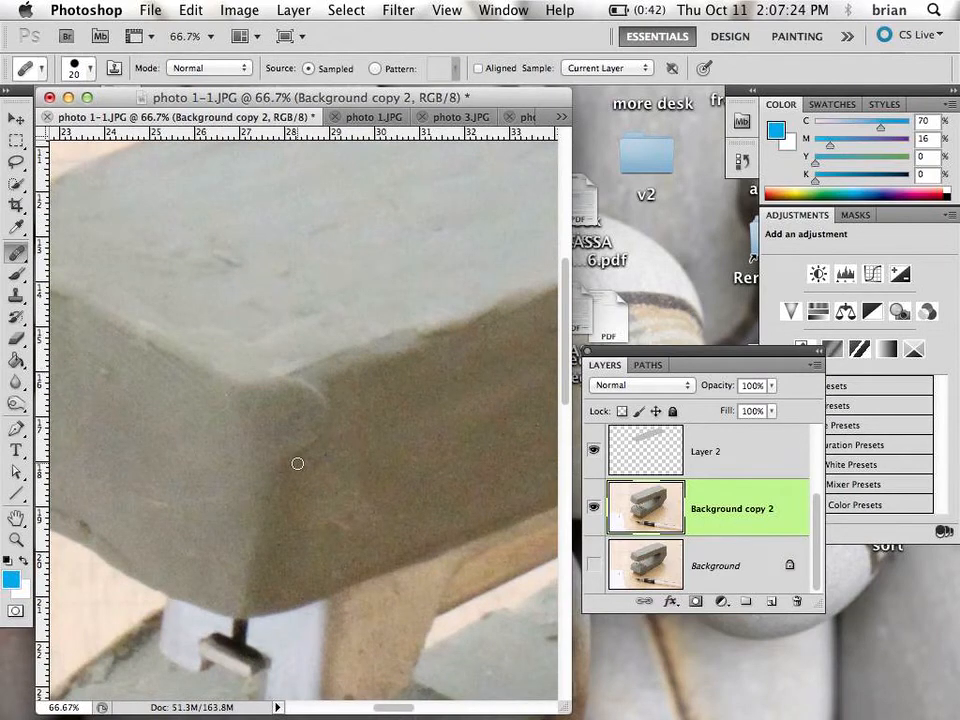
{"action": "left_click_drag", "start_coordinate": [299, 451], "coordinate": [299, 432]}
{"action": "mouse_move", "coordinate": [289, 399]}
{"action": "left_mouse_down"}
{"action": "mouse_move", "coordinate": [320, 396]}
{"action": "mouse_move", "coordinate": [299, 419]}
{"action": "mouse_move", "coordinate": [309, 421]}
{"action": "mouse_move", "coordinate": [305, 455]}
{"action": "mouse_move", "coordinate": [289, 449]}
{"action": "mouse_move", "coordinate": [285, 471]}
{"action": "mouse_move", "coordinate": [300, 404]}
{"action": "mouse_move", "coordinate": [331, 385]}
{"action": "mouse_move", "coordinate": [299, 399]}
{"action": "mouse_move", "coordinate": [334, 386]}
{"action": "left_mouse_up"}
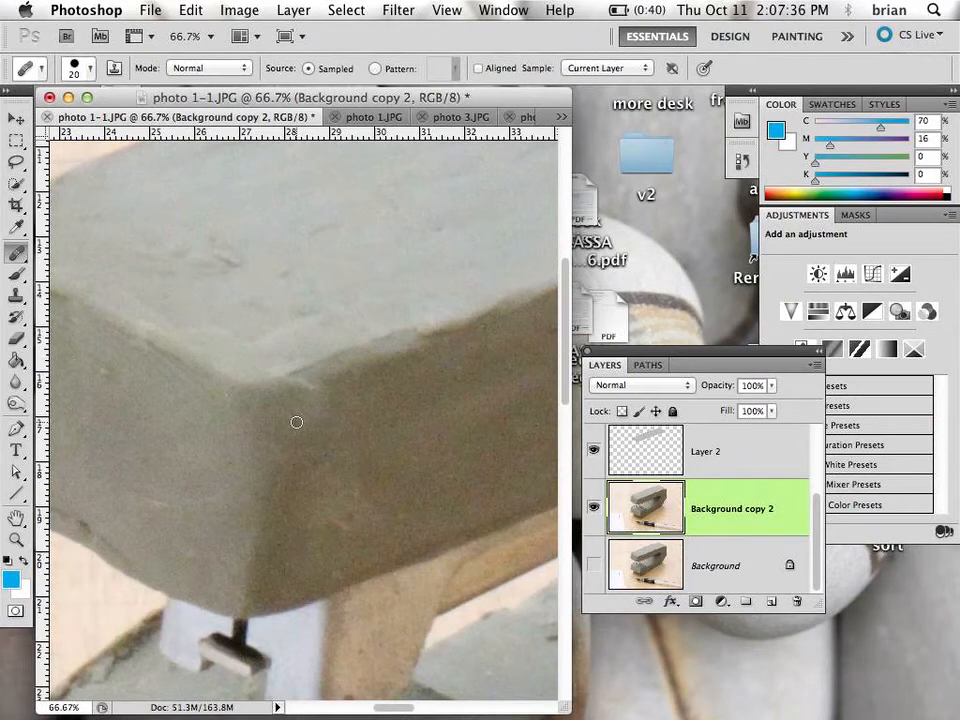
Make Layer 2 the active layer and hide Background copy 2 to isolate the top face.
{"action": "left_click", "coordinate": [367, 443], "text": "alt"}
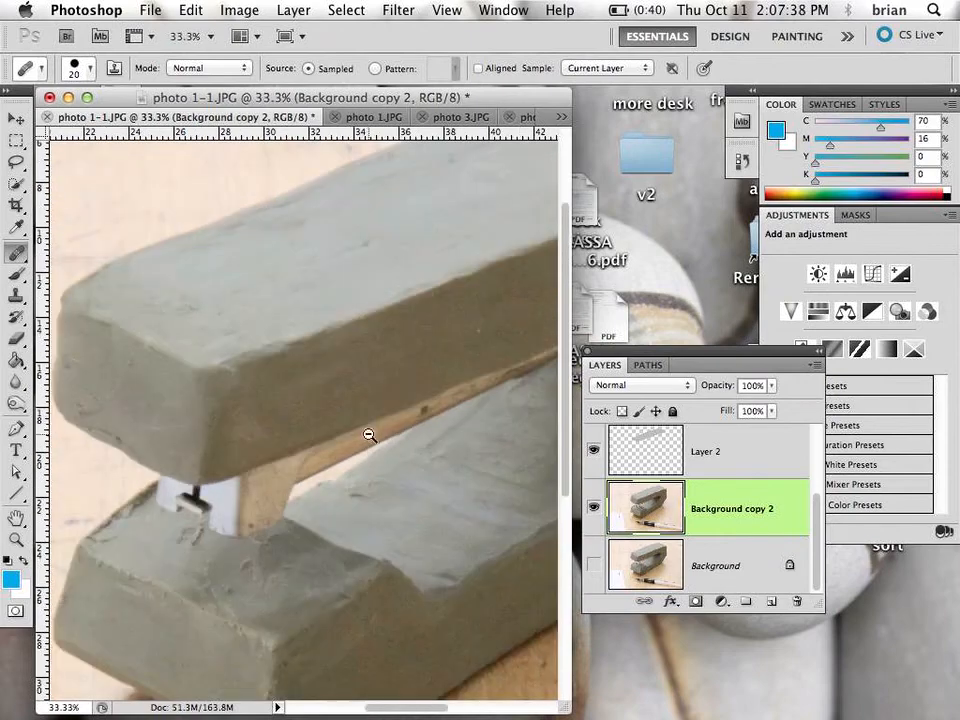
{"action": "left_click", "coordinate": [369, 425], "text": "alt"}
{"action": "left_click", "coordinate": [274, 392]}
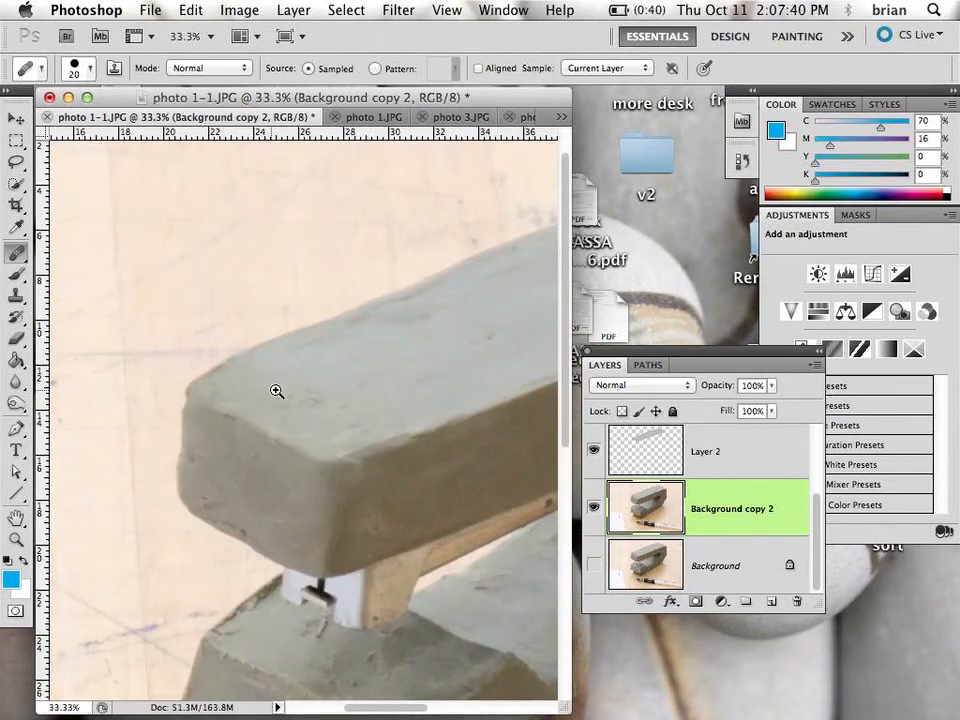
{"action": "left_click", "coordinate": [315, 429]}
{"action": "left_click", "coordinate": [313, 431]}
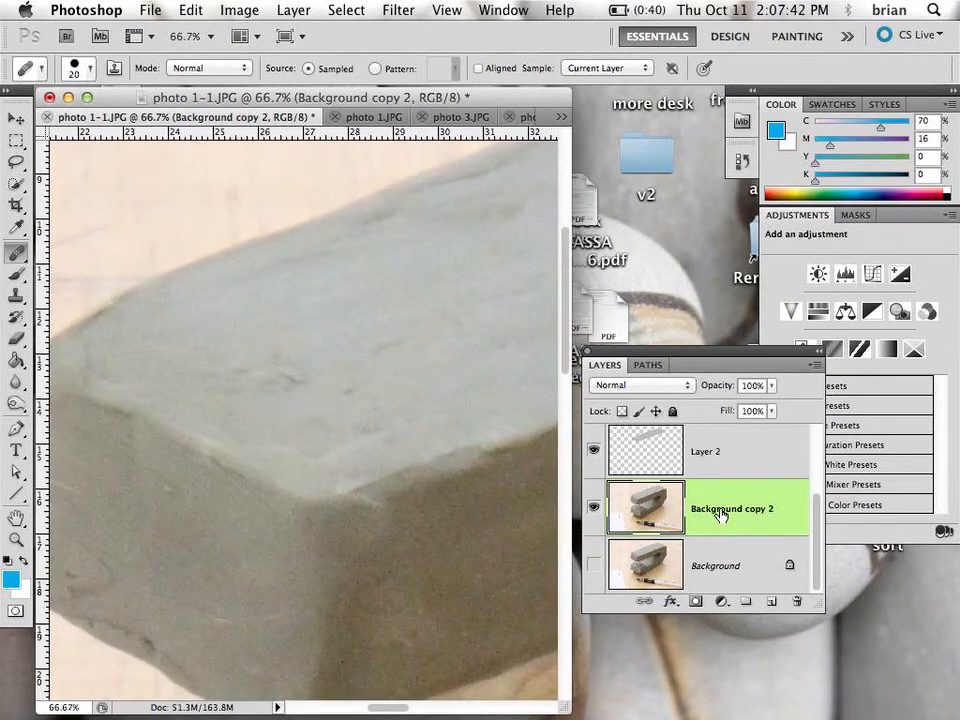
{"action": "left_click", "coordinate": [706, 453]}
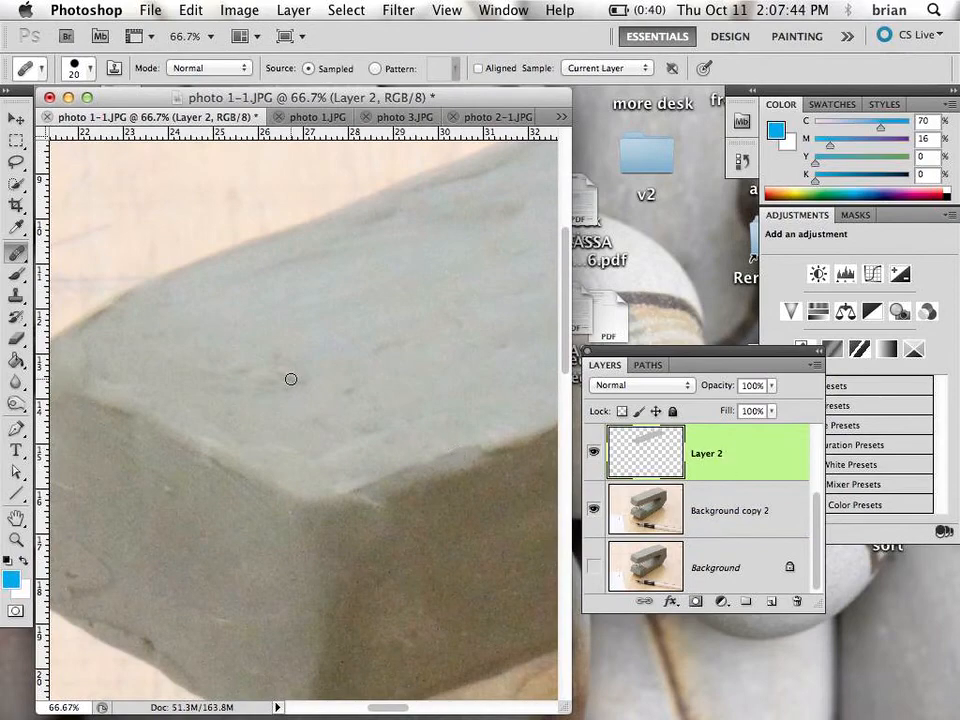
{"action": "left_click", "coordinate": [594, 509]}
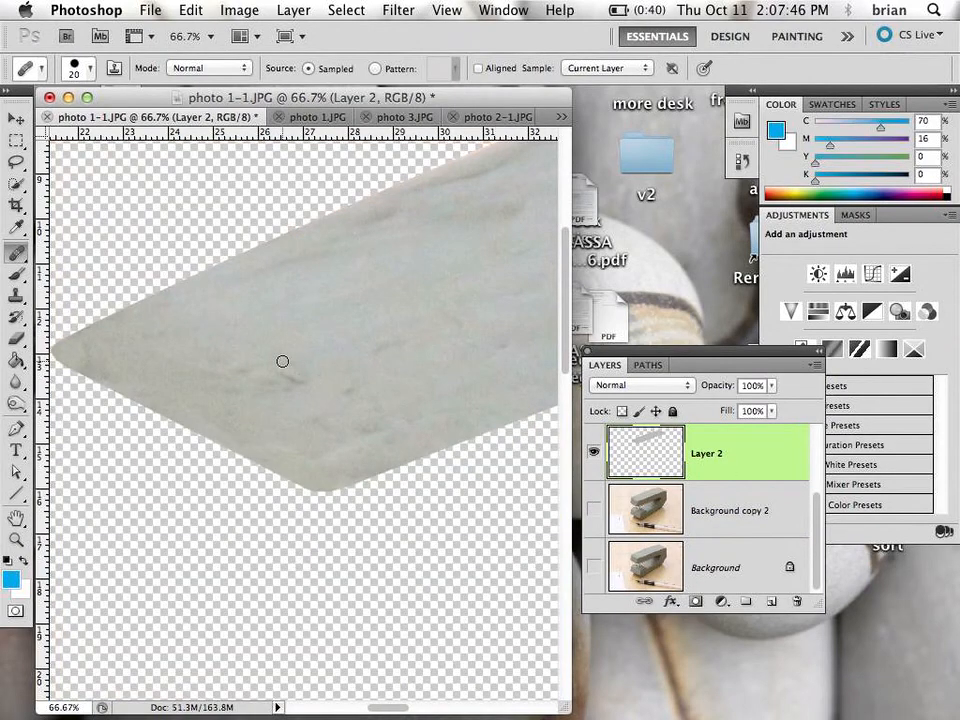
Heal the dark scratches near the front end of the isolated top face on Layer 2.
{"action": "left_click", "coordinate": [361, 324], "text": "alt"}
{"action": "mouse_move", "coordinate": [302, 376]}
{"action": "left_mouse_down"}
{"action": "mouse_move", "coordinate": [272, 384]}
{"action": "mouse_move", "coordinate": [270, 364]}
{"action": "mouse_move", "coordinate": [304, 386]}
{"action": "mouse_move", "coordinate": [381, 394]}
{"action": "mouse_move", "coordinate": [334, 394]}
{"action": "mouse_move", "coordinate": [352, 393]}
{"action": "mouse_move", "coordinate": [351, 441]}
{"action": "mouse_move", "coordinate": [343, 422]}
{"action": "mouse_move", "coordinate": [300, 427]}
{"action": "left_mouse_up"}
{"action": "left_click", "coordinate": [415, 291], "text": "alt"}
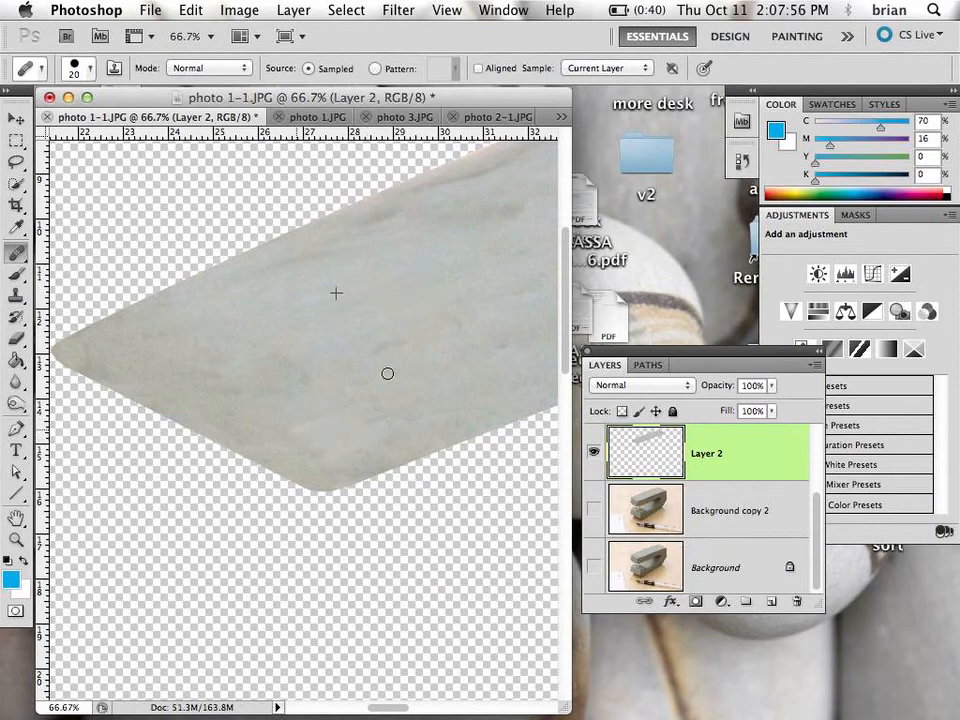
Heal the dark spot and the brownish smudges in the middle section of the isolated top face.
{"action": "left_click_drag", "start_coordinate": [473, 284], "coordinate": [229, 422]}
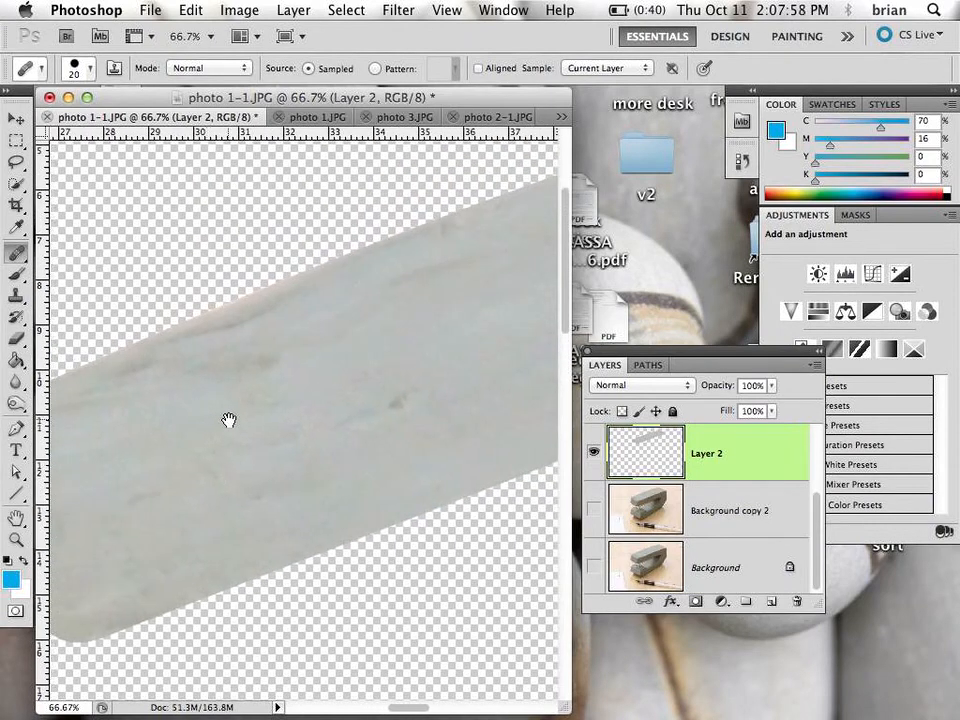
{"action": "left_click", "coordinate": [255, 412], "text": "alt"}
{"action": "left_click_drag", "start_coordinate": [408, 398], "coordinate": [338, 448]}
{"action": "left_click", "coordinate": [299, 436], "text": "alt"}
{"action": "mouse_move", "coordinate": [239, 369]}
{"action": "left_mouse_down"}
{"action": "mouse_move", "coordinate": [257, 356]}
{"action": "mouse_move", "coordinate": [279, 369]}
{"action": "mouse_move", "coordinate": [259, 369]}
{"action": "mouse_move", "coordinate": [253, 357]}
{"action": "mouse_move", "coordinate": [180, 371]}
{"action": "left_mouse_up"}
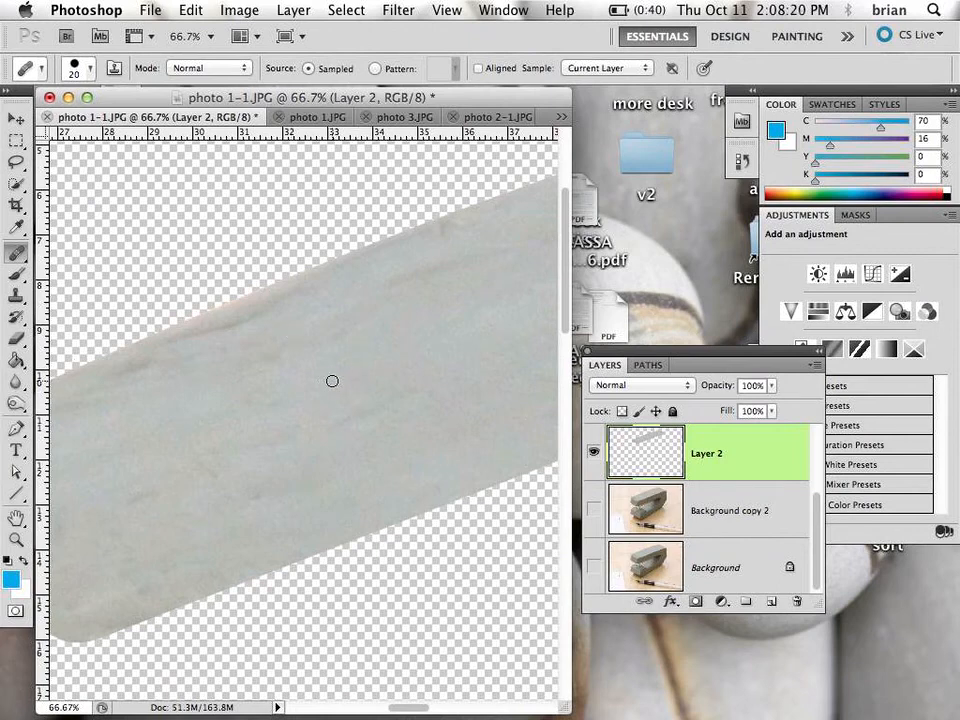
Heal the dark streaks and marks along the back edge of the top face's middle section.
{"action": "left_click", "coordinate": [423, 351], "text": "alt"}
{"action": "left_click_drag", "start_coordinate": [276, 308], "coordinate": [107, 384]}
{"action": "key", "text": "super+minus"}
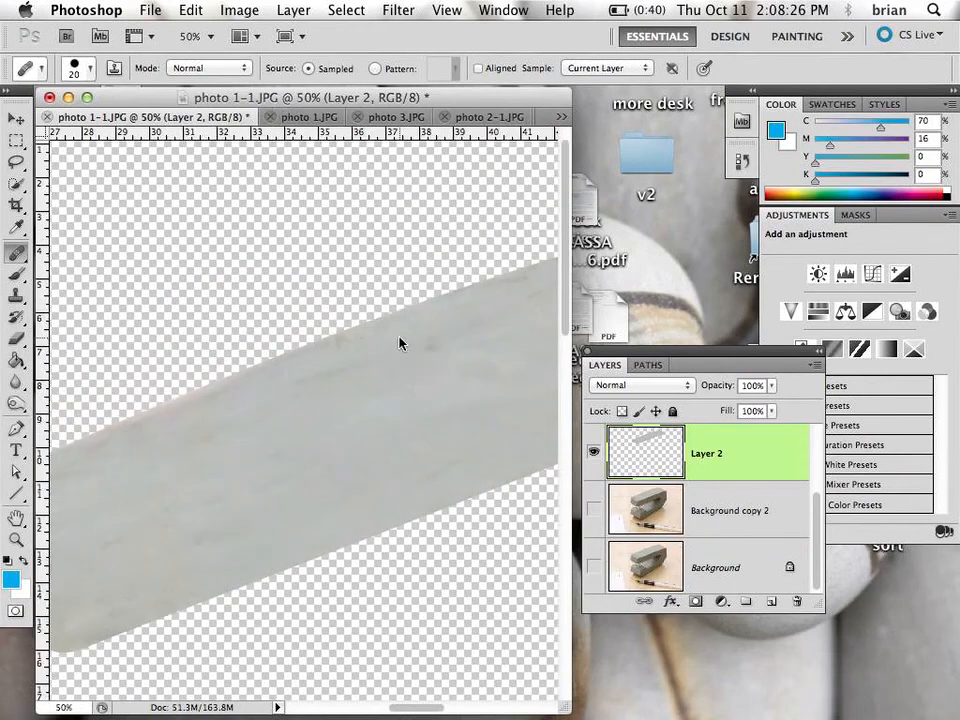
{"action": "left_click", "coordinate": [296, 429], "text": "alt"}
{"action": "left_click_drag", "start_coordinate": [435, 347], "coordinate": [144, 424]}
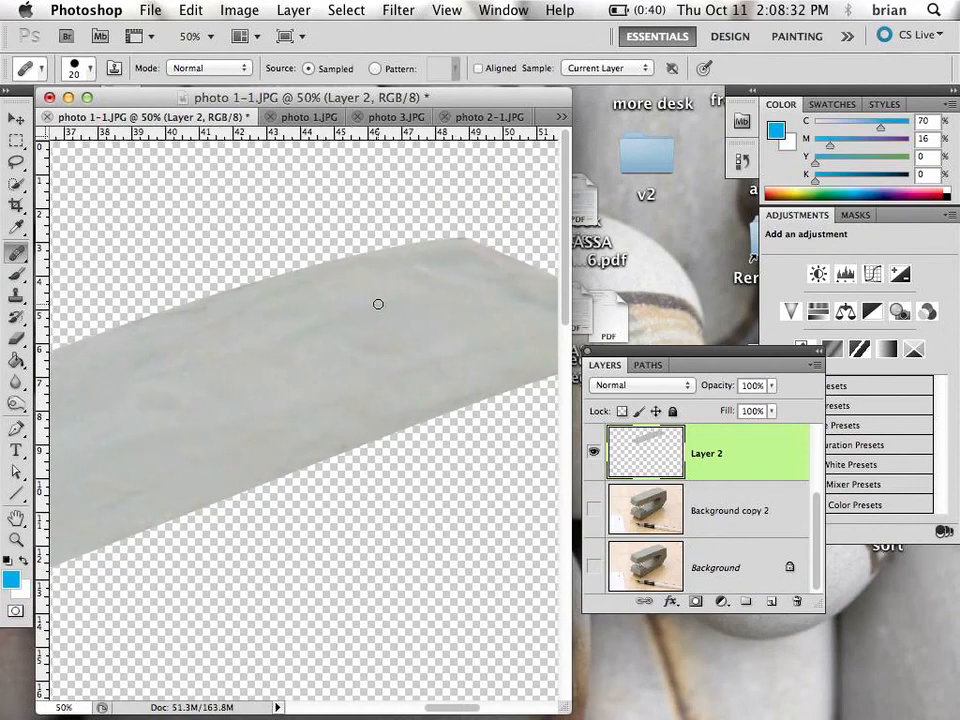
Heal the streaks and discoloured marks near the far end of the isolated top face.
{"action": "left_click", "coordinate": [340, 305], "text": "alt"}
{"action": "mouse_move", "coordinate": [410, 272]}
{"action": "left_mouse_down"}
{"action": "mouse_move", "coordinate": [427, 268]}
{"action": "mouse_move", "coordinate": [408, 274]}
{"action": "left_mouse_up"}
{"action": "mouse_move", "coordinate": [421, 271]}
{"action": "left_mouse_down"}
{"action": "mouse_move", "coordinate": [461, 292]}
{"action": "mouse_move", "coordinate": [460, 263]}
{"action": "mouse_move", "coordinate": [485, 288]}
{"action": "left_mouse_up"}
{"action": "left_click_drag", "start_coordinate": [400, 305], "coordinate": [421, 340]}
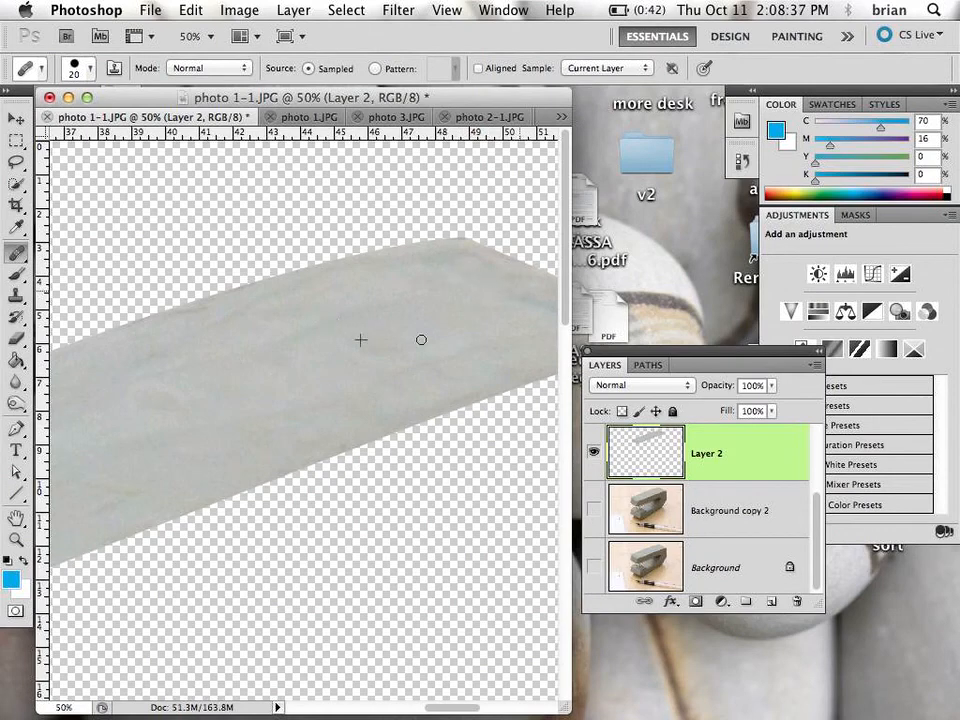
Heal the marks along the top face's back edge and the streaks towards its pointed far tip.
{"action": "left_click", "coordinate": [302, 334], "text": "alt"}
{"action": "left_click_drag", "start_coordinate": [212, 310], "coordinate": [184, 316]}
{"action": "left_click", "coordinate": [201, 313]}
{"action": "left_click_drag", "start_coordinate": [345, 307], "coordinate": [276, 351]}
{"action": "left_click_drag", "start_coordinate": [471, 328], "coordinate": [332, 317]}
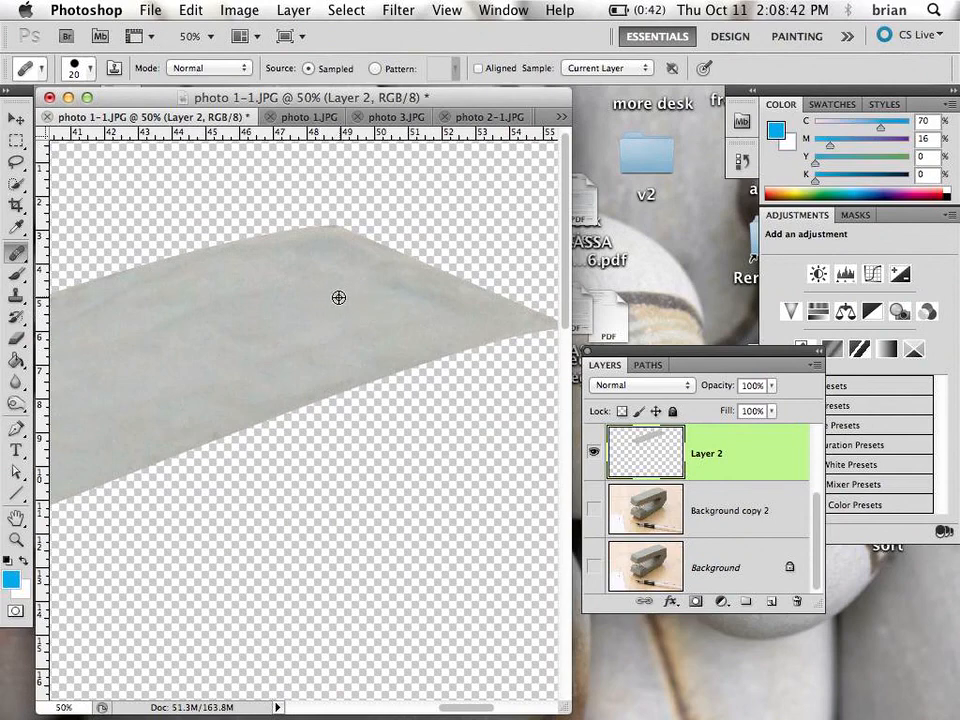
{"action": "mouse_move", "coordinate": [385, 286]}
{"action": "left_mouse_down"}
{"action": "mouse_move", "coordinate": [422, 285]}
{"action": "mouse_move", "coordinate": [415, 299]}
{"action": "mouse_move", "coordinate": [456, 311]}
{"action": "mouse_move", "coordinate": [441, 342]}
{"action": "left_mouse_up"}
Smooth the remaining uneven patches across the middle and front of the top face with broad Healing Brush strokes.
{"action": "left_click", "coordinate": [309, 345], "text": "alt"}
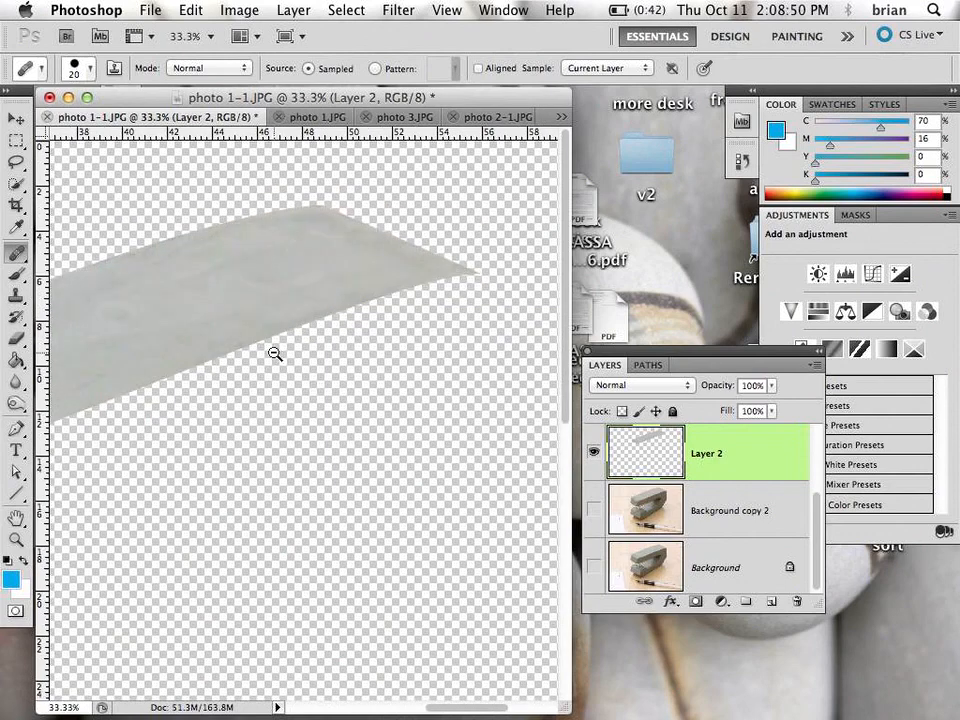
{"action": "left_click", "coordinate": [221, 282], "text": "alt"}
{"action": "left_click_drag", "start_coordinate": [255, 362], "coordinate": [348, 428]}
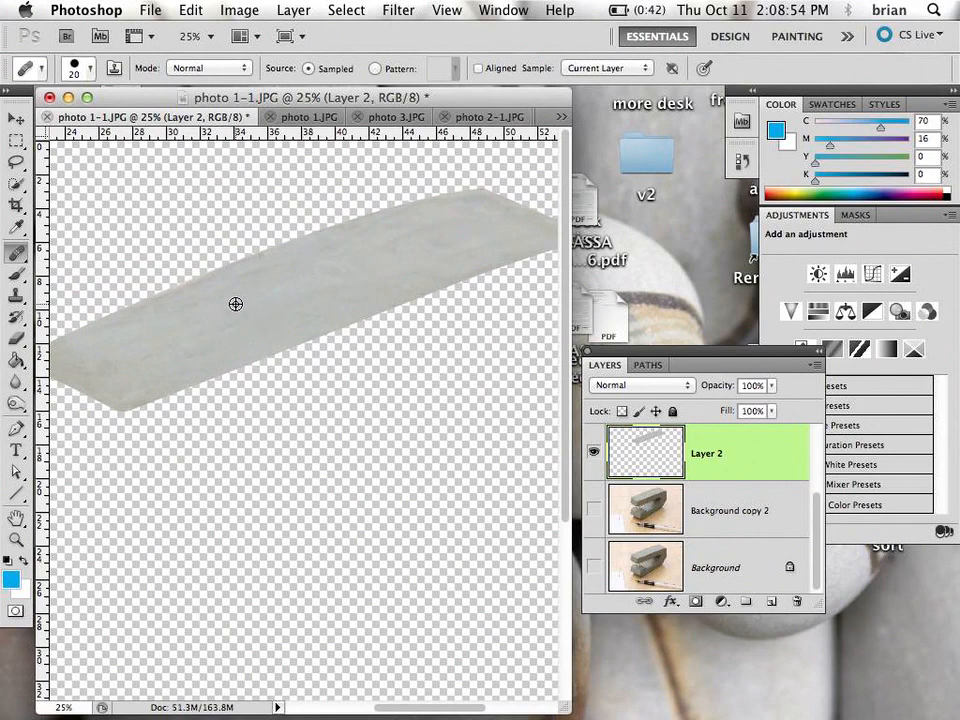
{"action": "mouse_move", "coordinate": [340, 272]}
{"action": "left_mouse_down"}
{"action": "mouse_move", "coordinate": [261, 368]}
{"action": "mouse_move", "coordinate": [275, 357]}
{"action": "left_mouse_up"}
{"action": "mouse_move", "coordinate": [154, 390]}
{"action": "left_mouse_down"}
{"action": "mouse_move", "coordinate": [125, 400]}
{"action": "mouse_move", "coordinate": [145, 361]}
{"action": "left_mouse_up"}
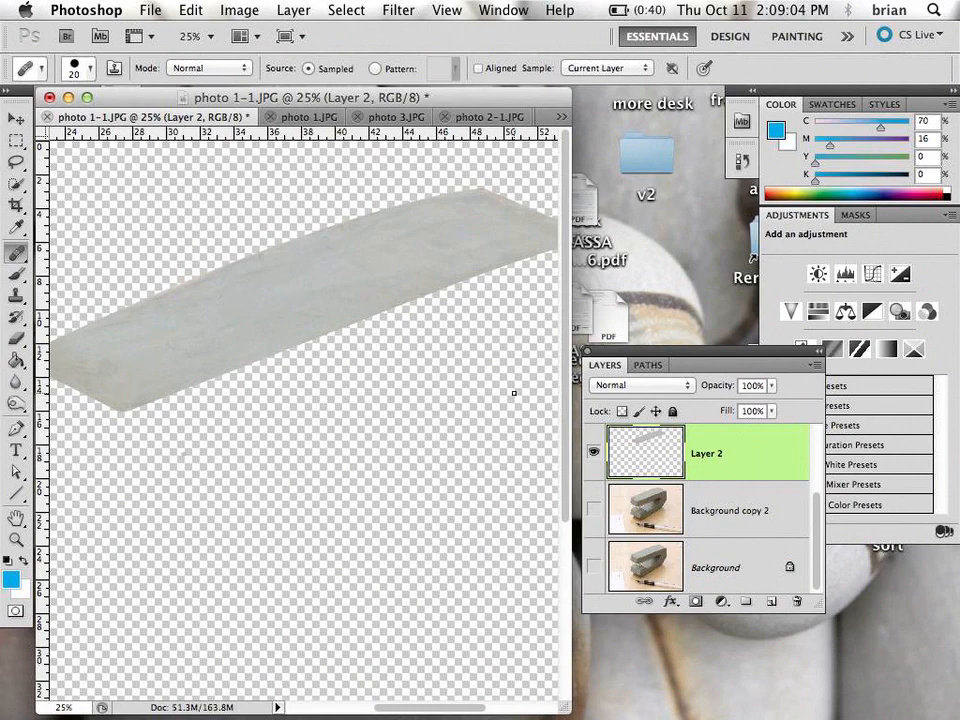